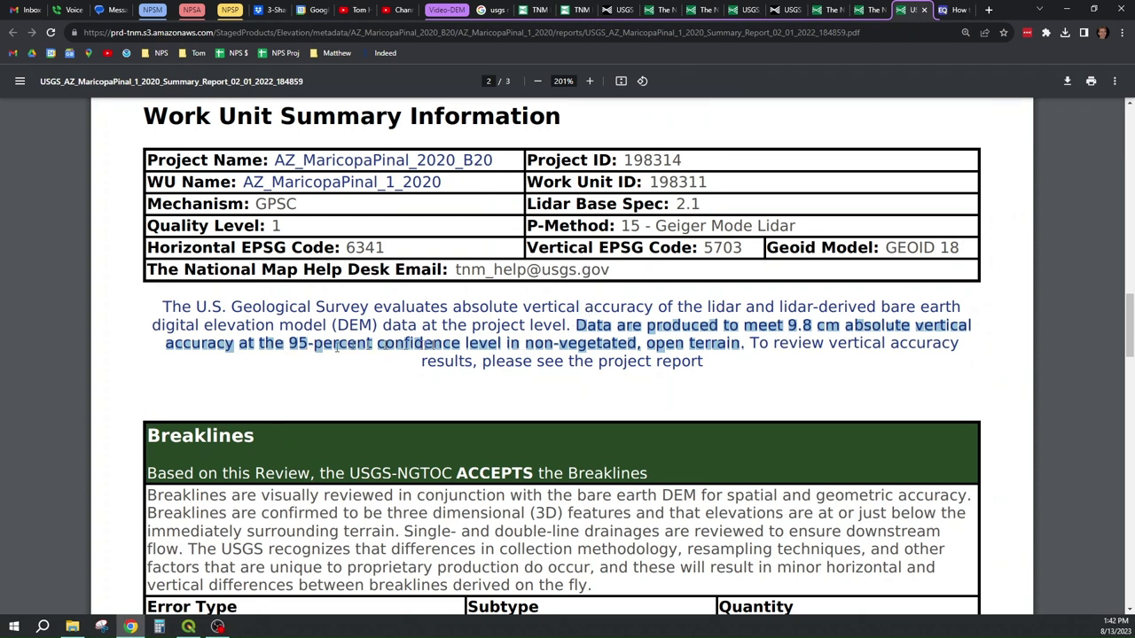
Search Google for 'usgs national map download'.
drag(337, 347, 433, 332)
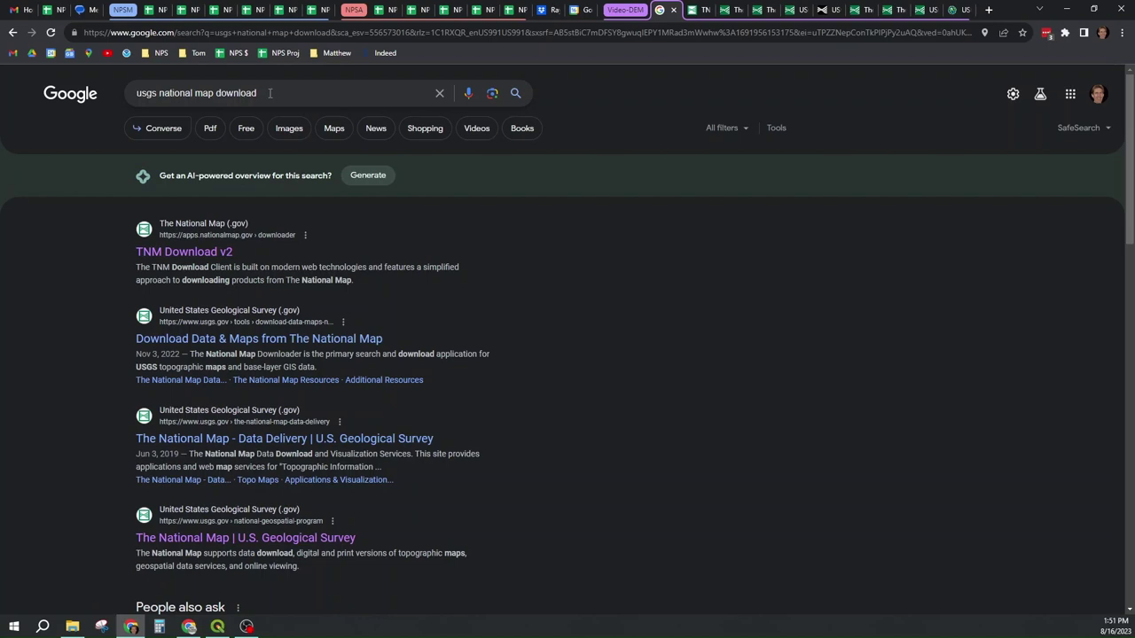
Open the 'TNM Download v2' result from the Google search results.
click(223, 254)
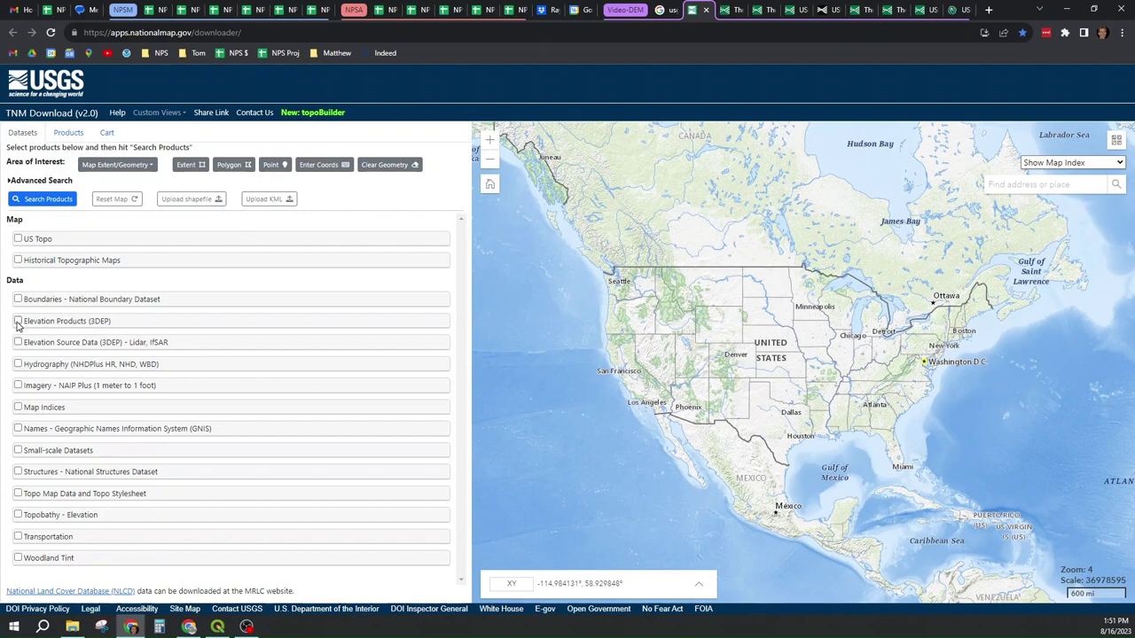
Try the Elevation Products 1 meter DEM selection, then clear Elevation Products again.
click(18, 321)
click(39, 442)
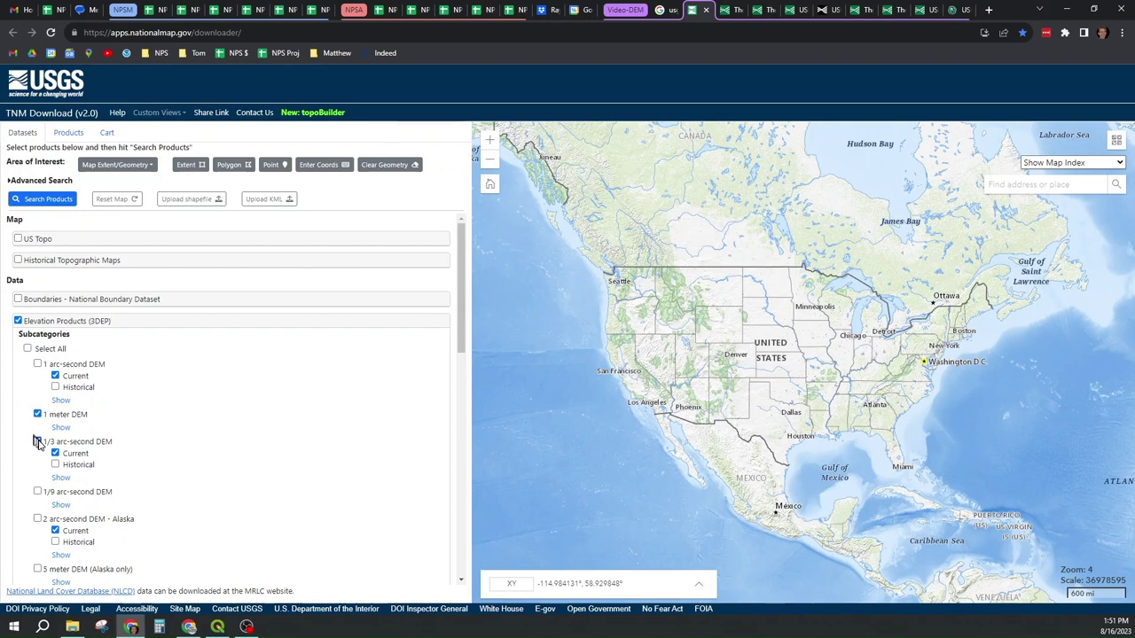
click(38, 441)
click(18, 321)
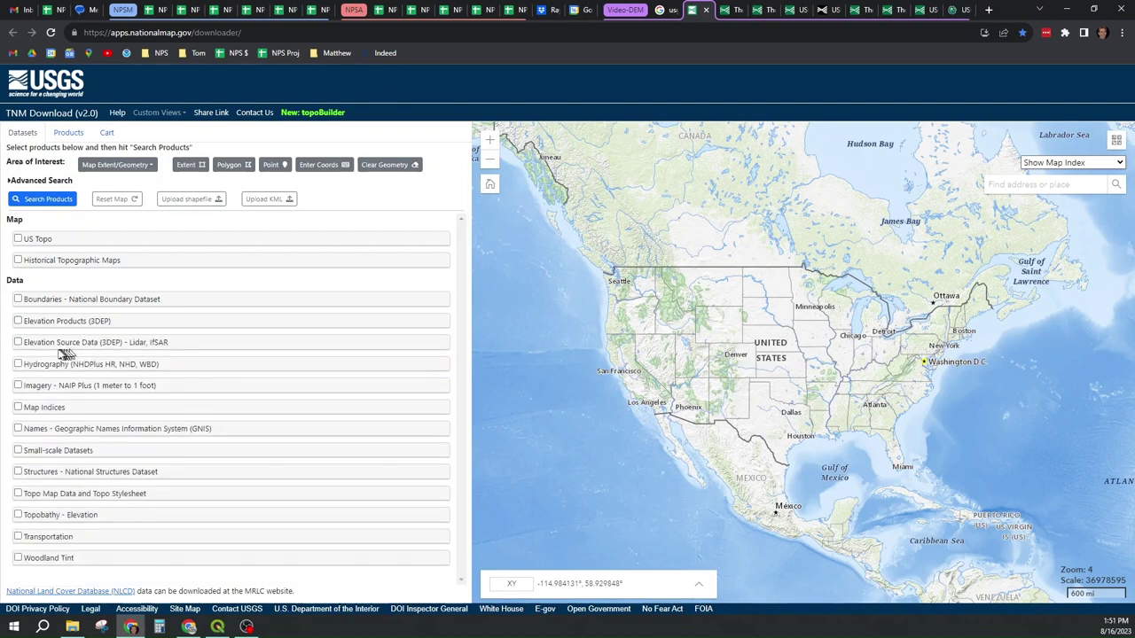
Select Elevation Source Data with only DEM Source (OPR), excluding Lidar Point Cloud, and show its coverage.
click(17, 343)
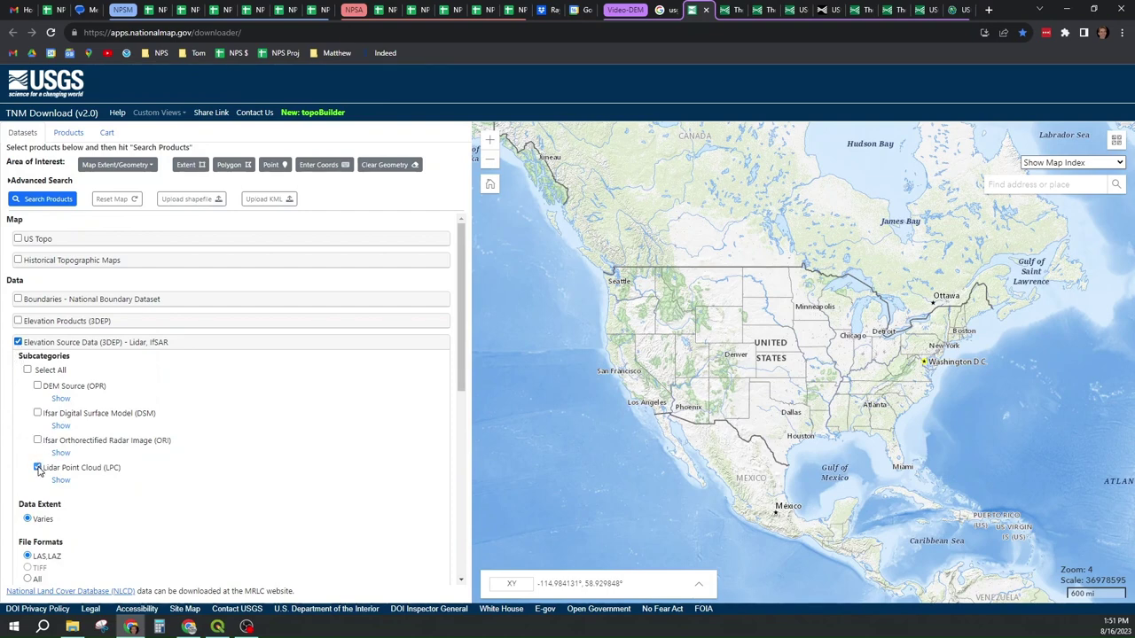
click(39, 469)
click(37, 386)
click(60, 399)
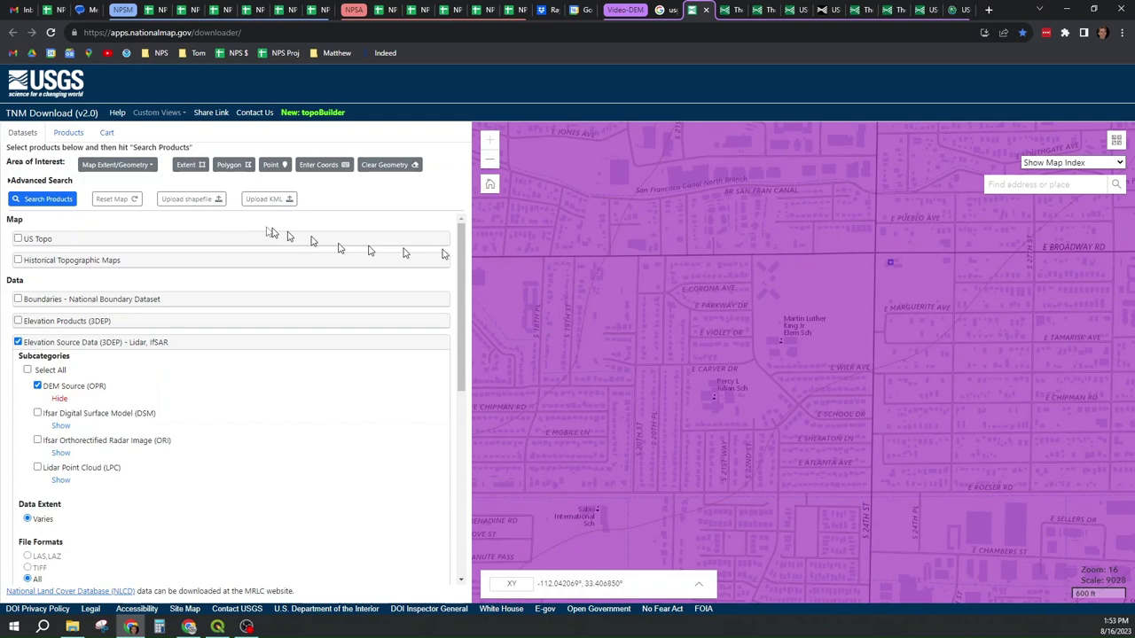
Search products within the current map extent to list 12 Maricopa-Pinal 2020 DEM tiles, then switch to QGIS.
click(113, 167)
click(106, 182)
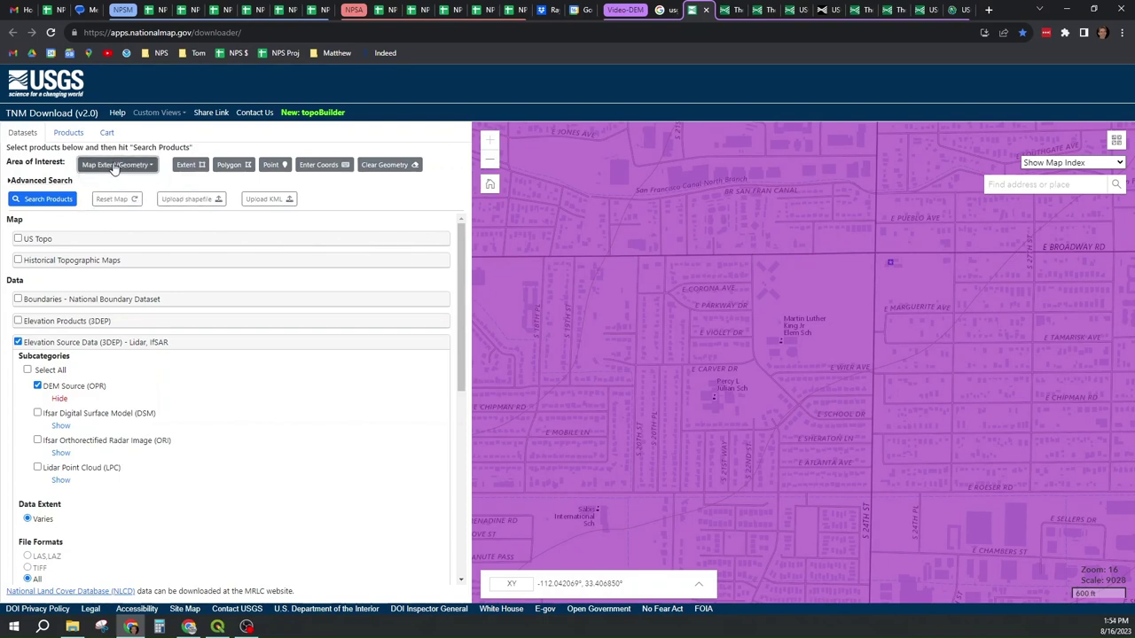
click(29, 200)
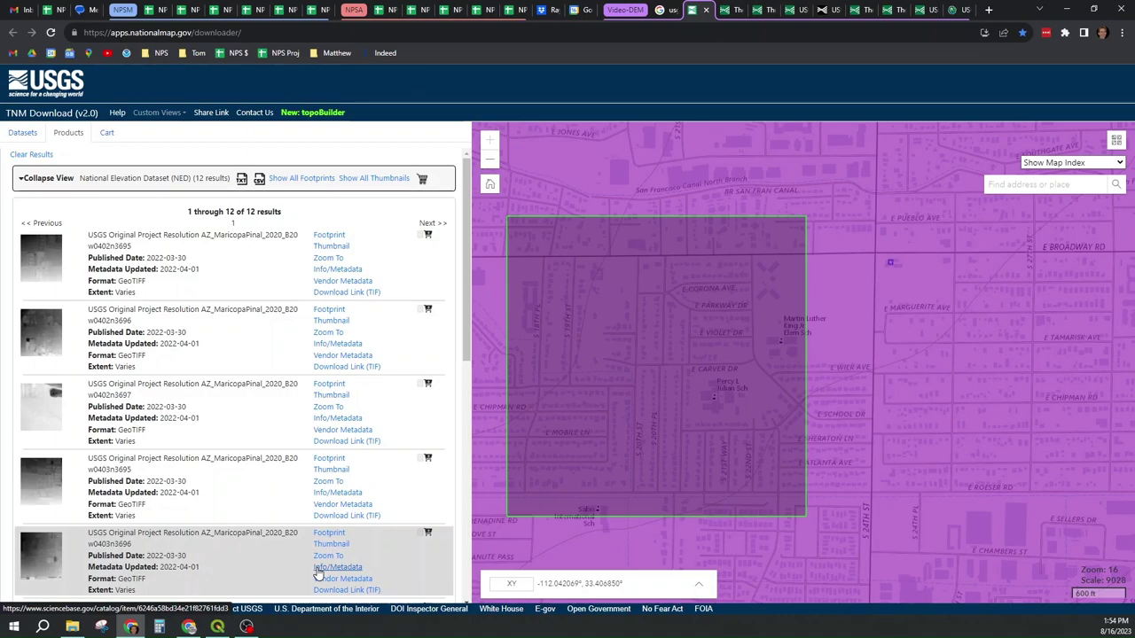
key(alt+Tab)
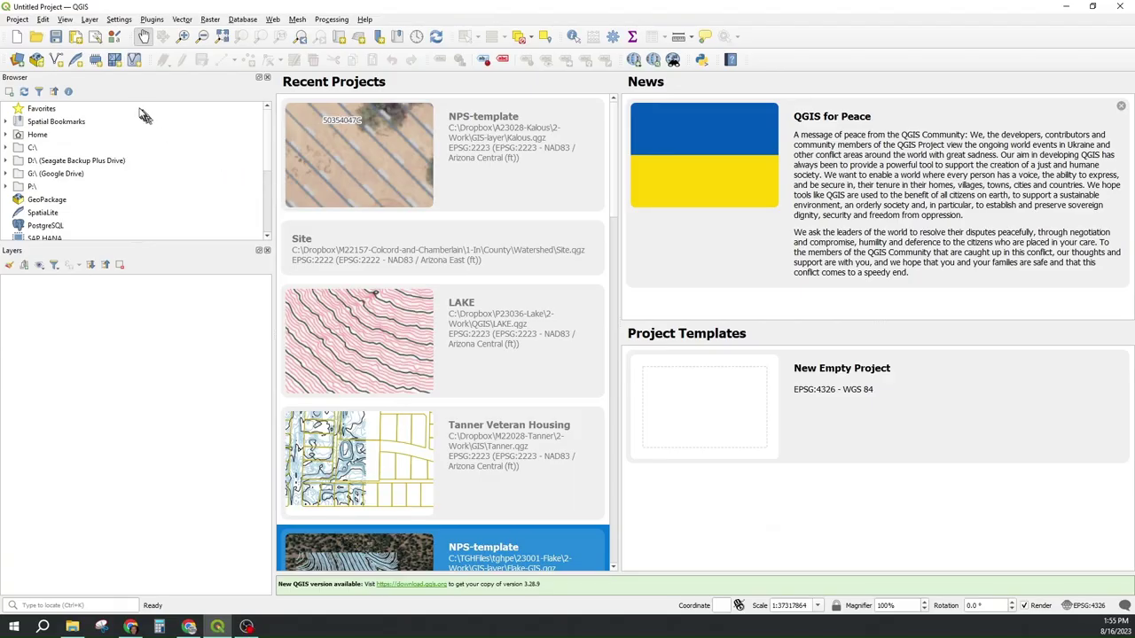
Start a new blank project and give it the title Video-DEM in Project Properties.
click(17, 20)
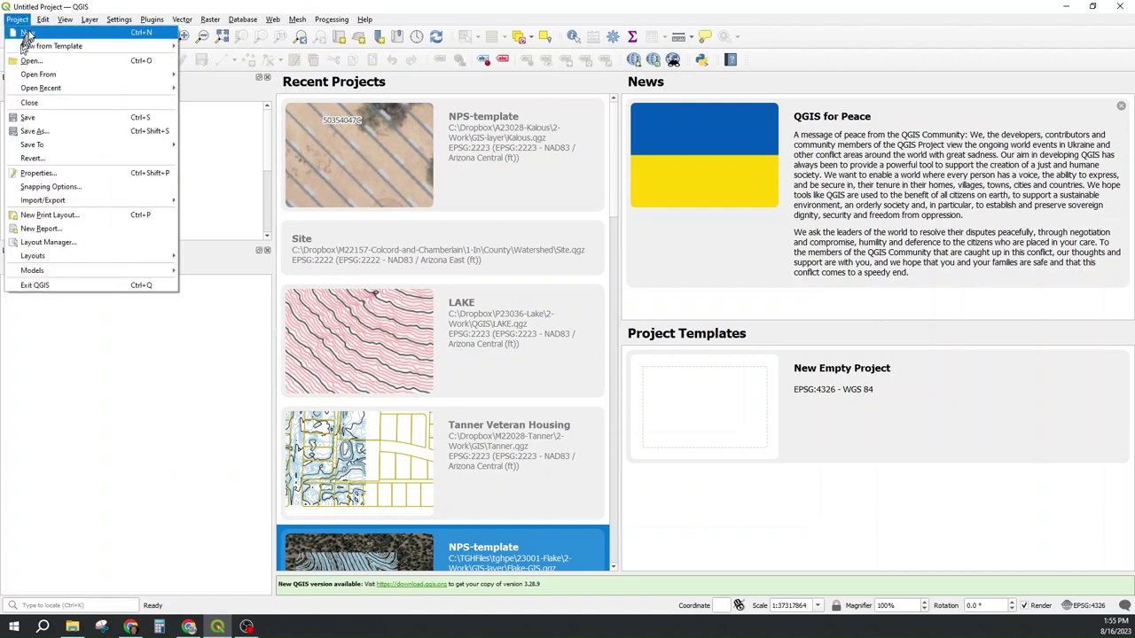
click(31, 35)
click(18, 19)
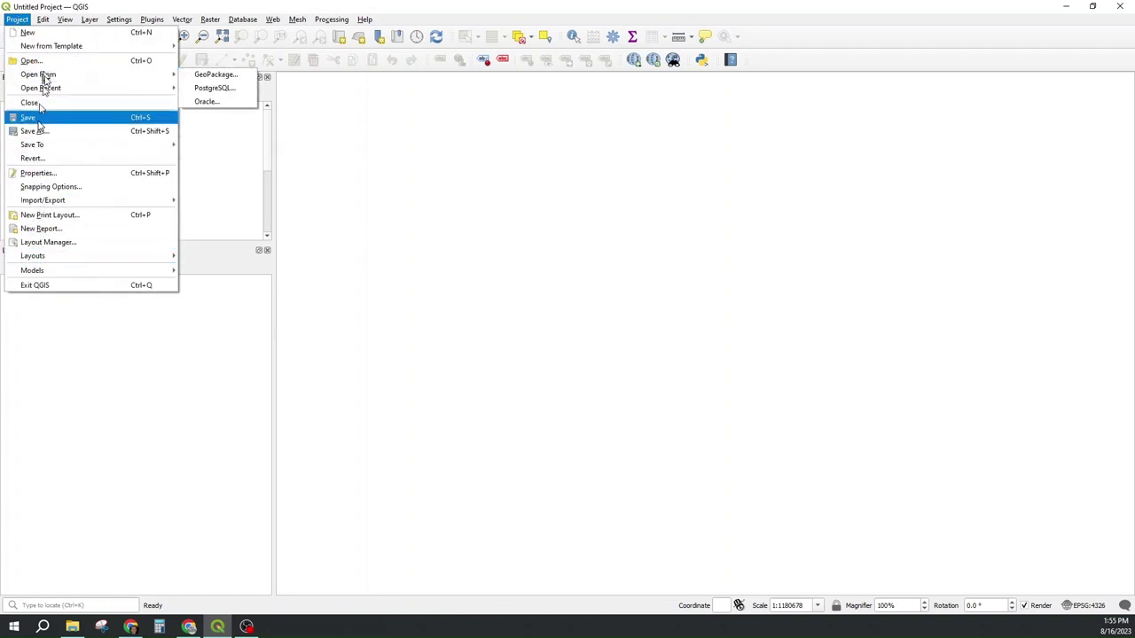
click(40, 174)
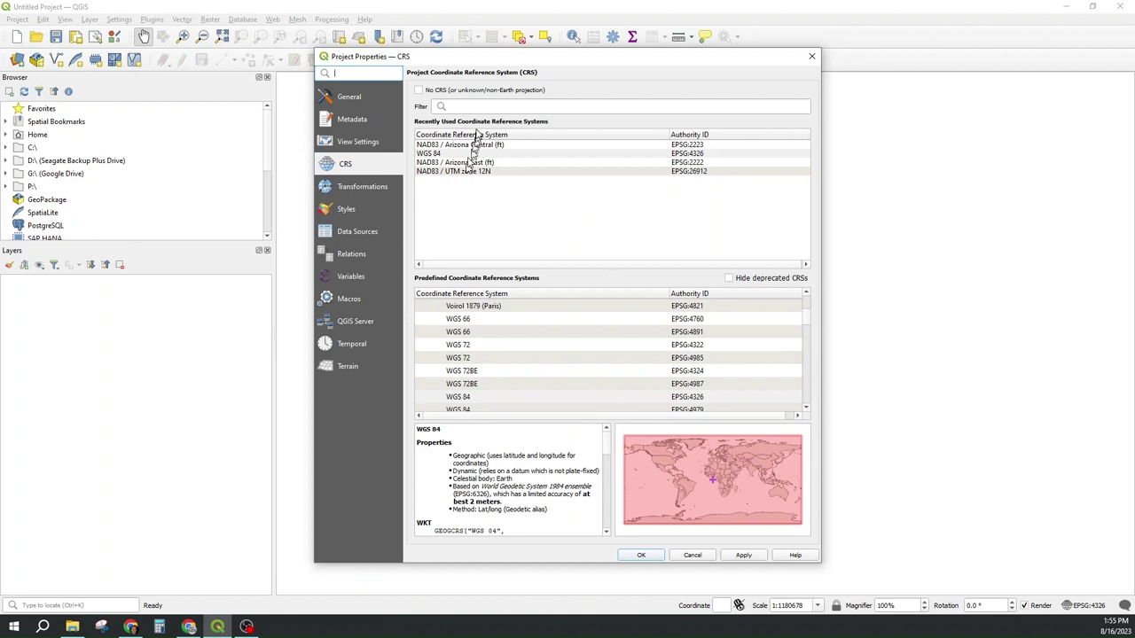
click(353, 102)
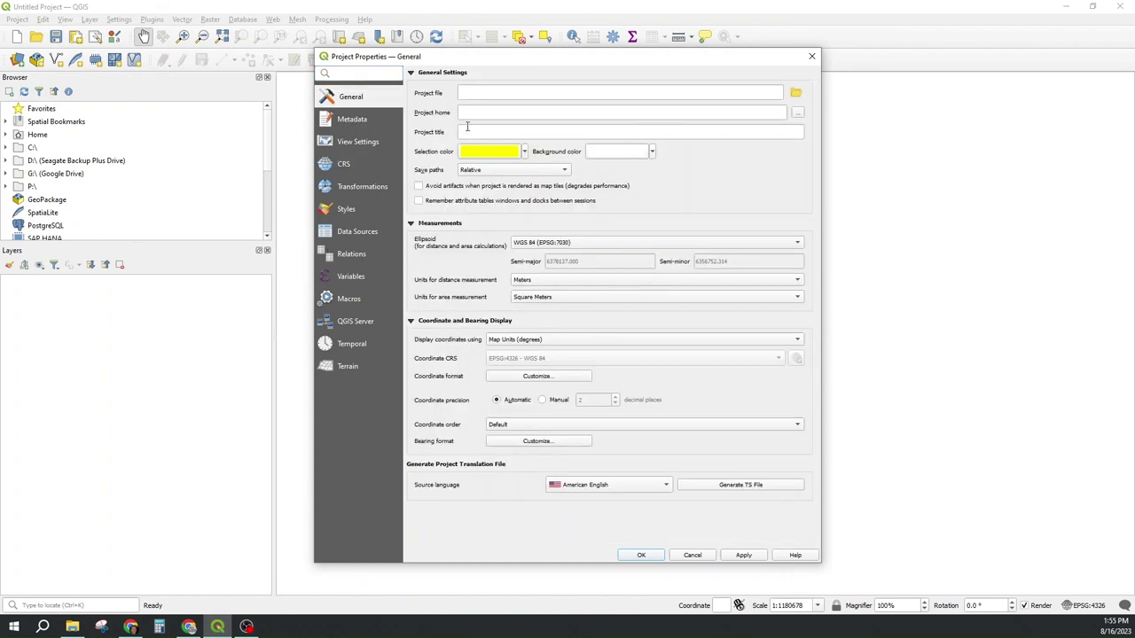
click(472, 133)
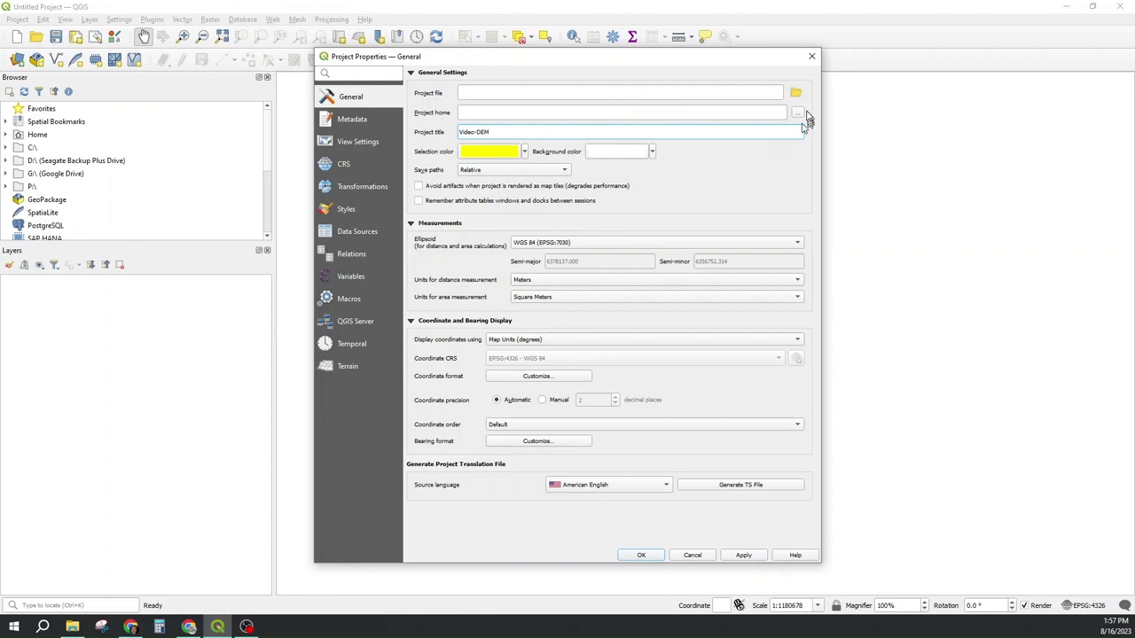
Set the project home to the Video-DEM folder on the Desktop.
click(803, 113)
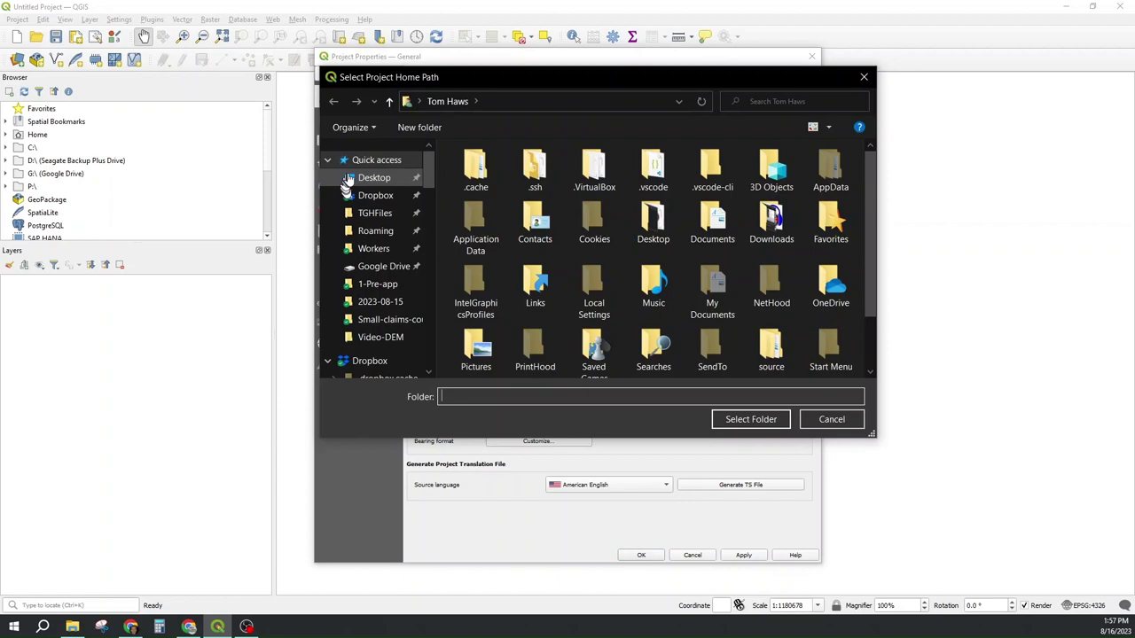
click(352, 179)
double_click(489, 203)
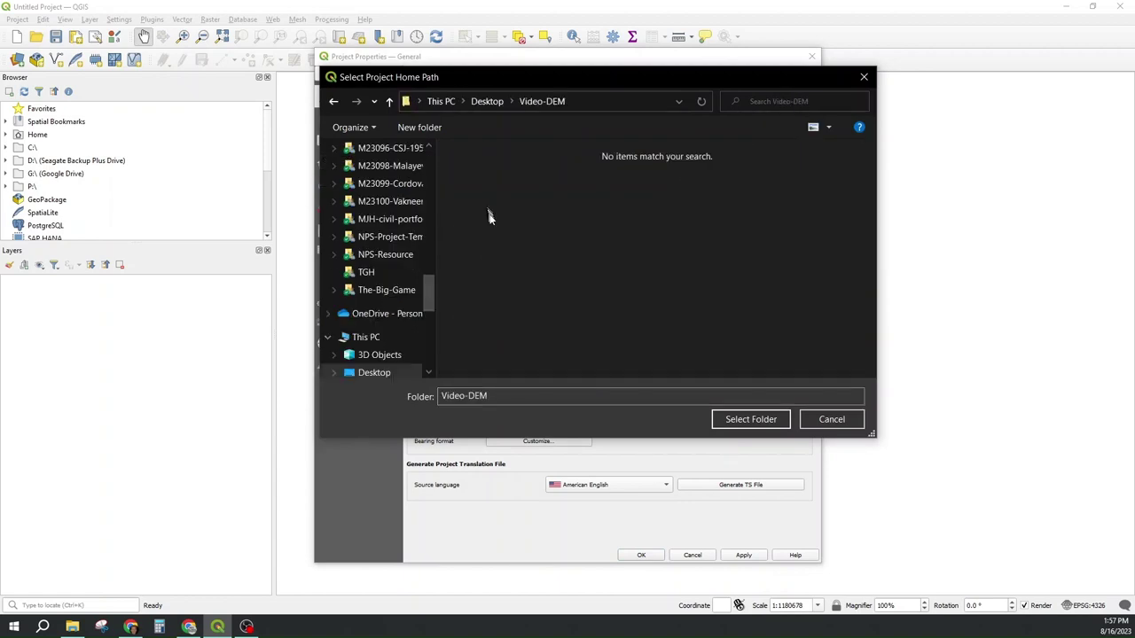
click(751, 419)
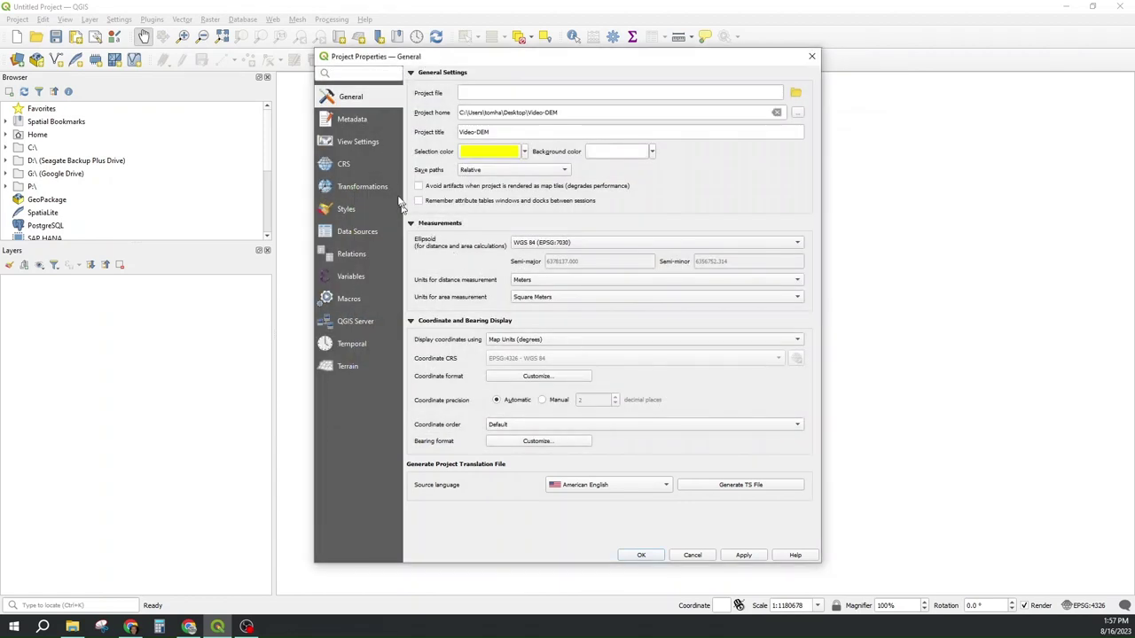
click(343, 167)
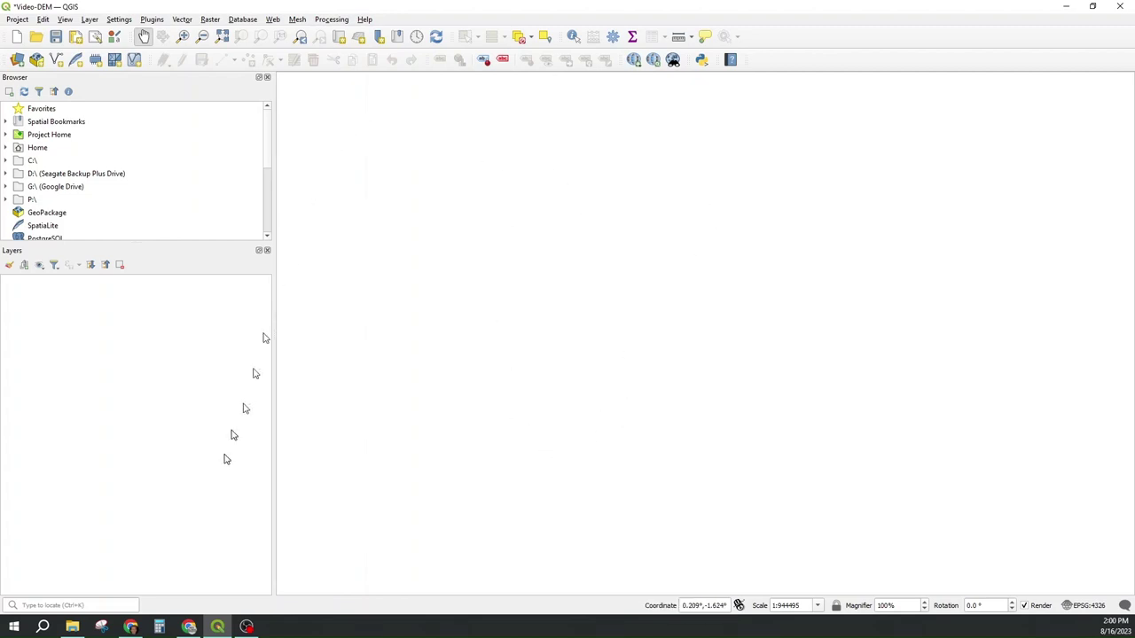
In Chrome, open the USGSTopo (MapServer) REST page and select its URL, then return to QGIS.
click(131, 627)
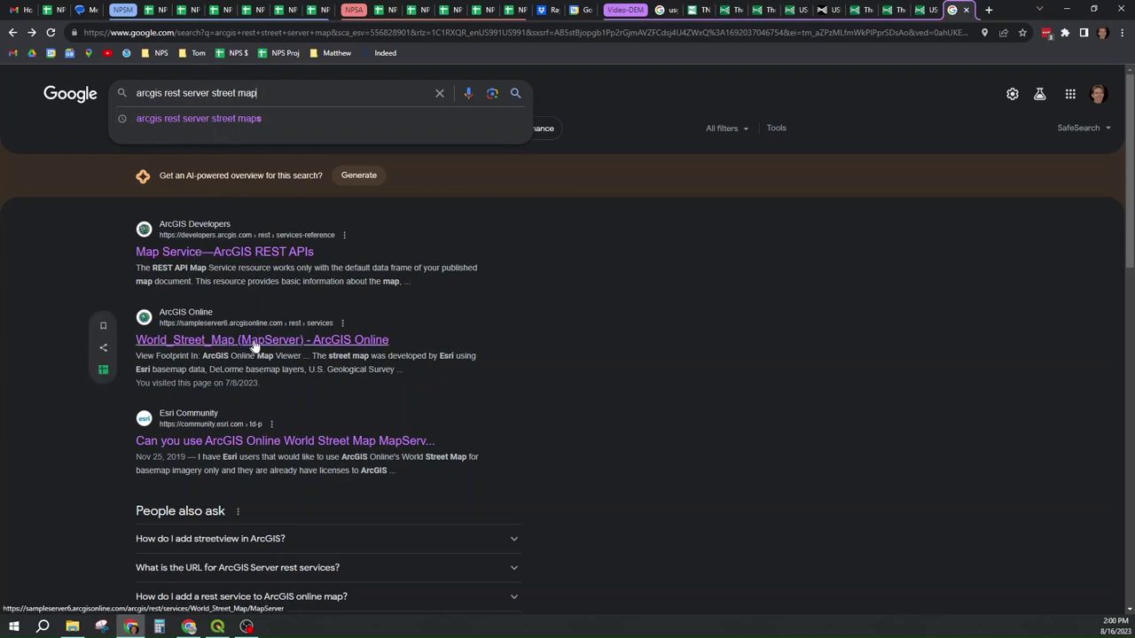
scroll(254, 344, down, 5)
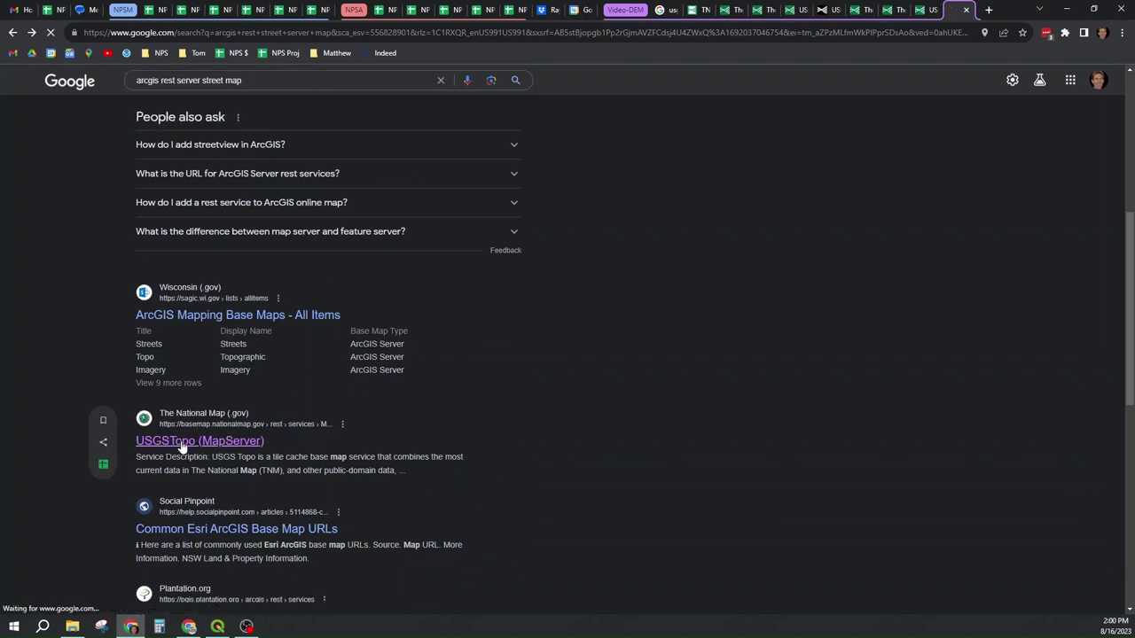
click(182, 444)
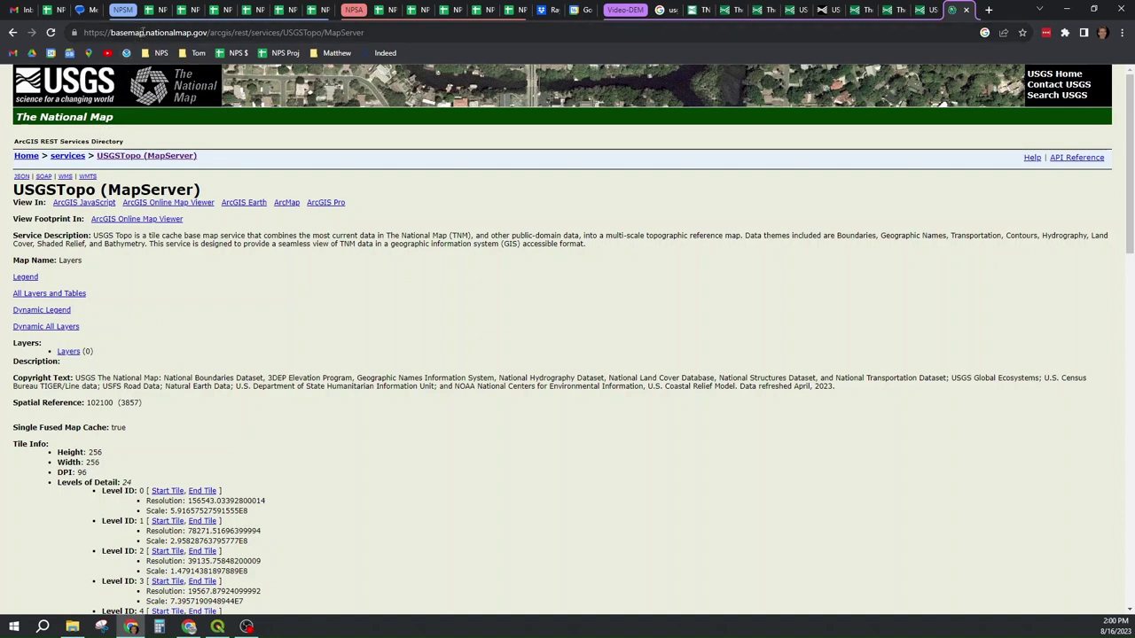
click(142, 34)
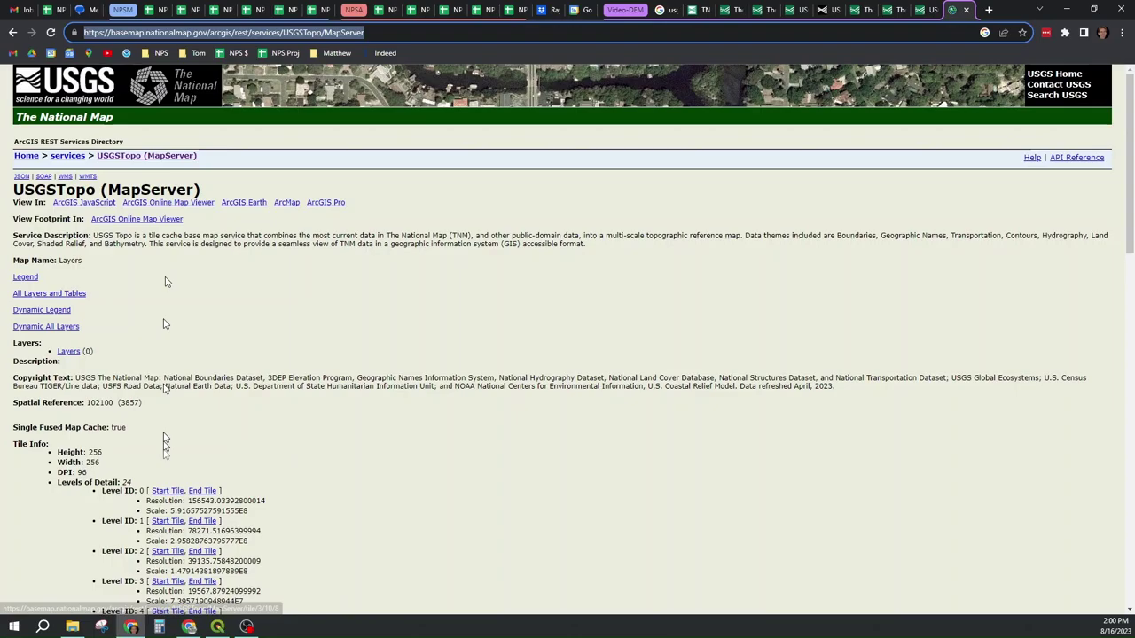
click(218, 627)
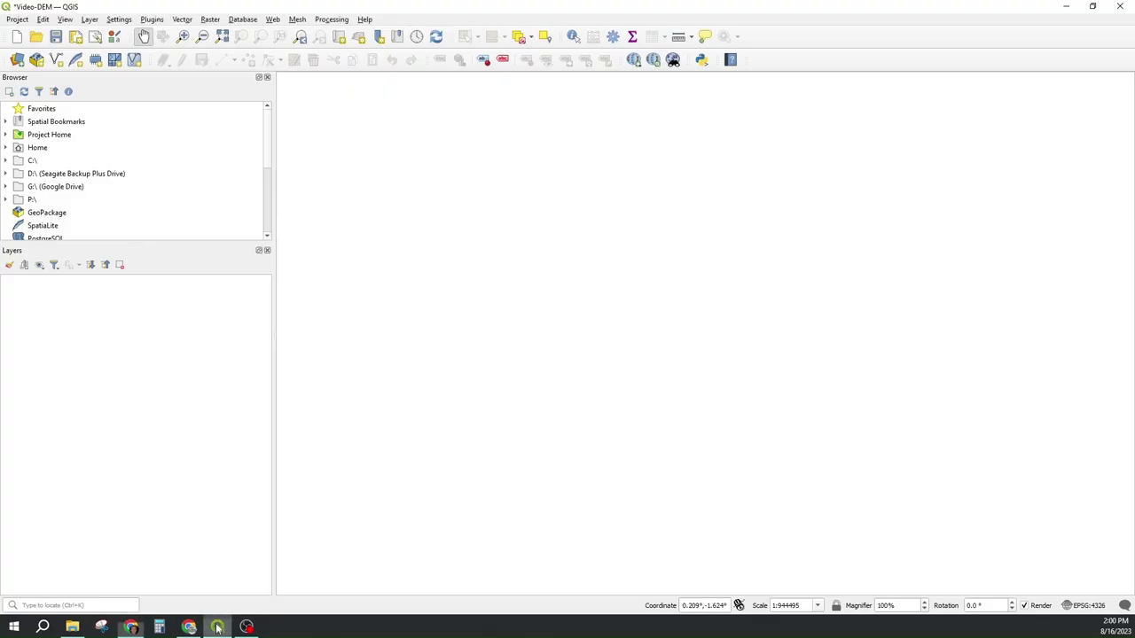
Create an ArcGIS REST Server connection named USGSTopo using the pasted USGSTopo MapServer URL.
click(90, 19)
mouse_move(110, 61)
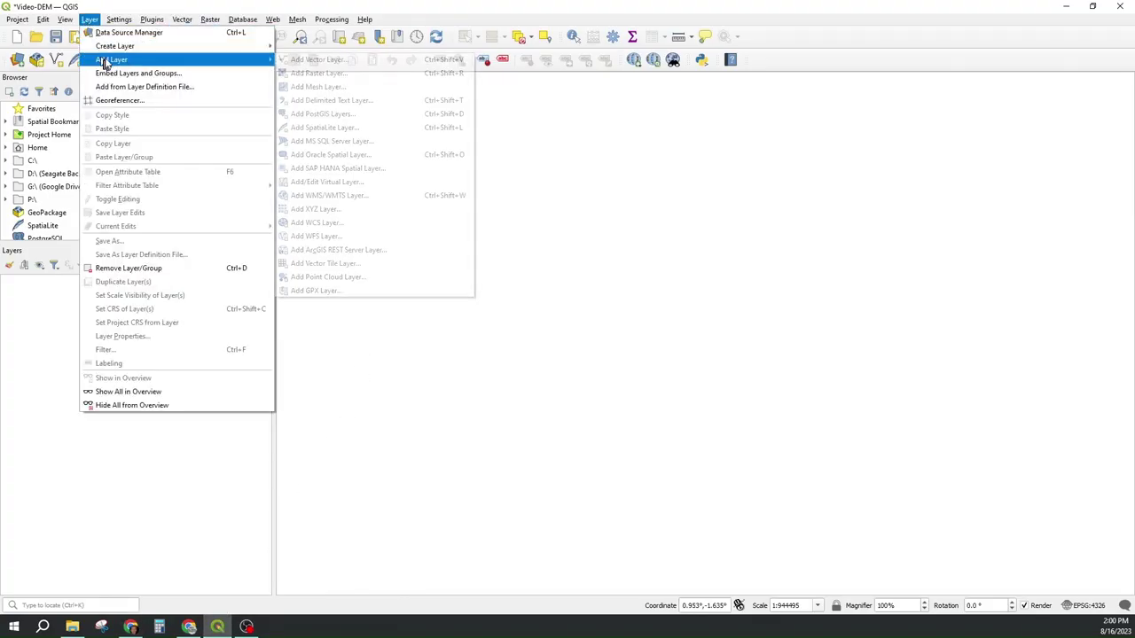
click(322, 252)
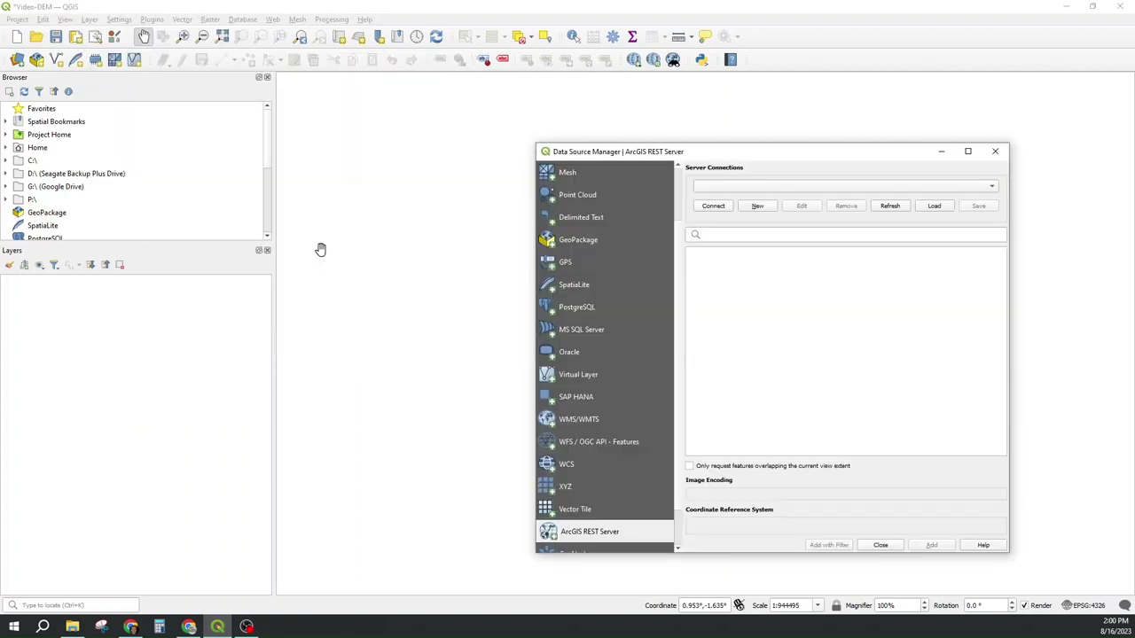
click(756, 206)
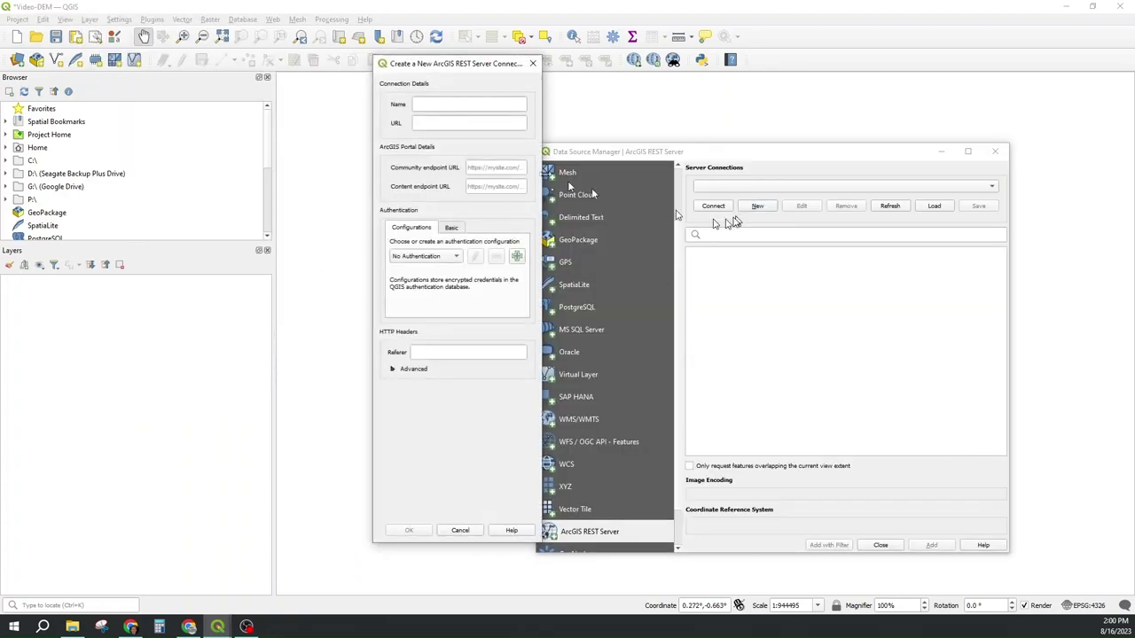
click(423, 122)
key(ctrl+v)
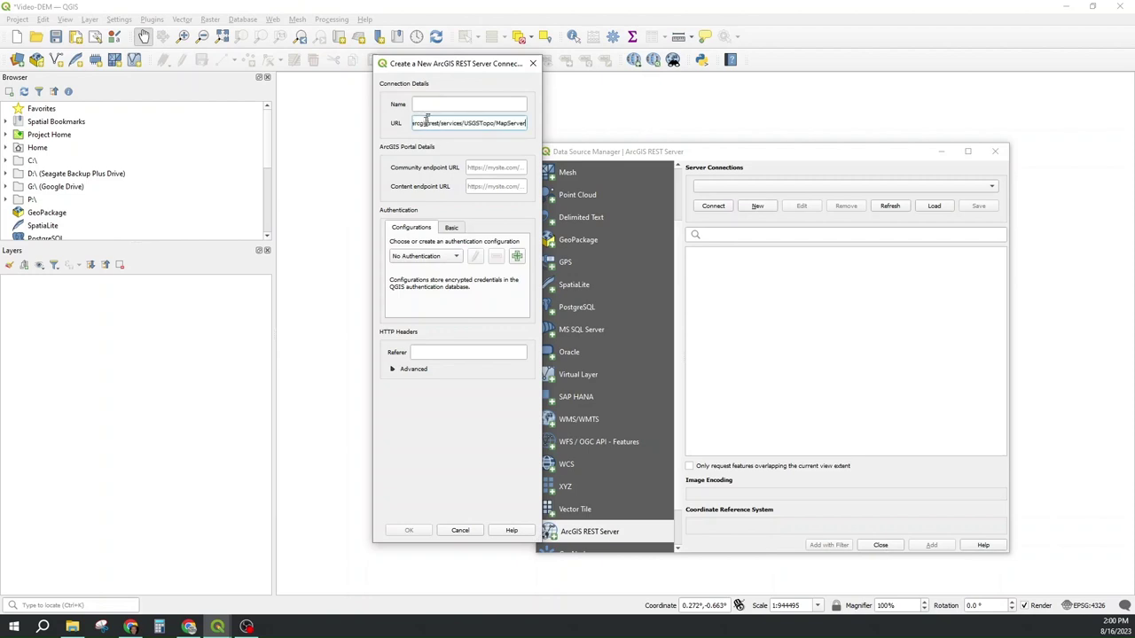
click(429, 104)
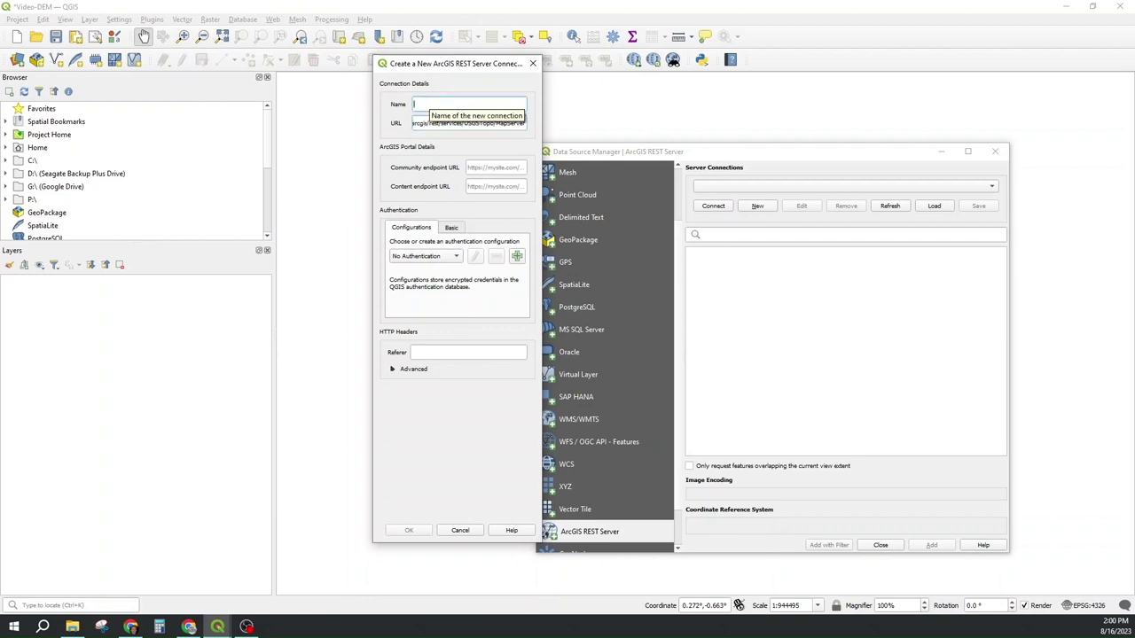
text(USGSTopo)
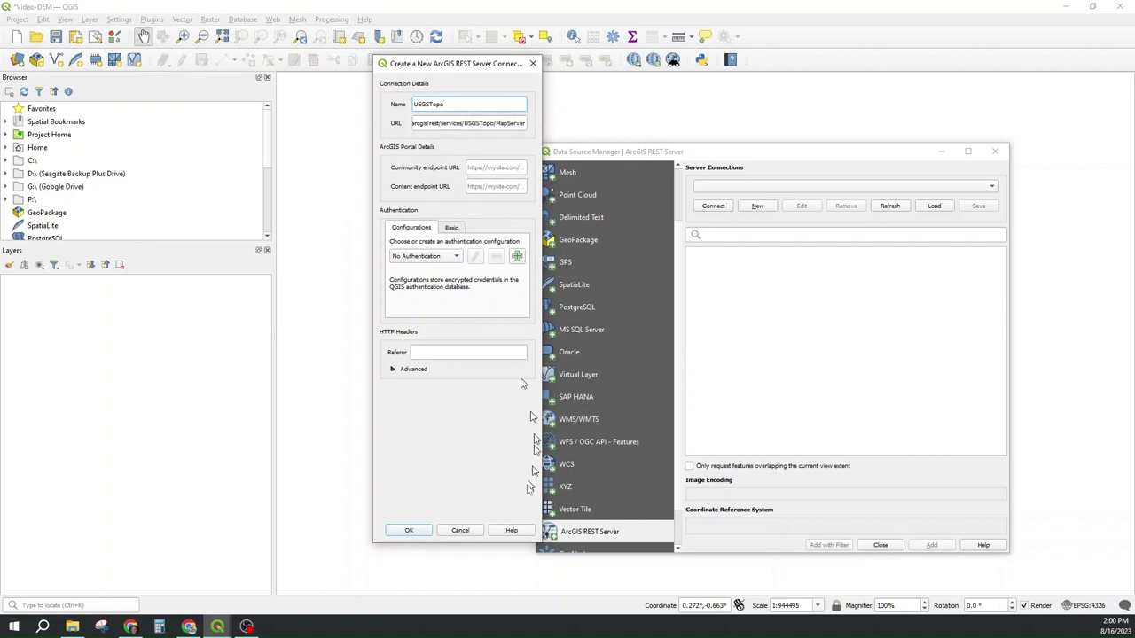
click(409, 532)
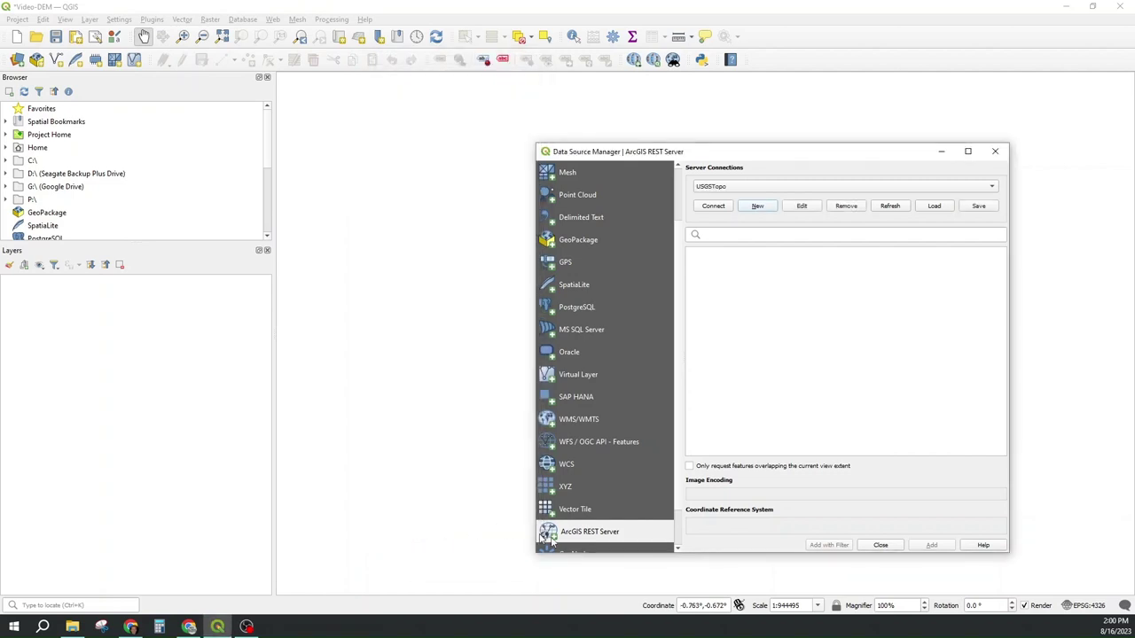
Connect to USGSTopo and add its Layers service to the project.
click(715, 206)
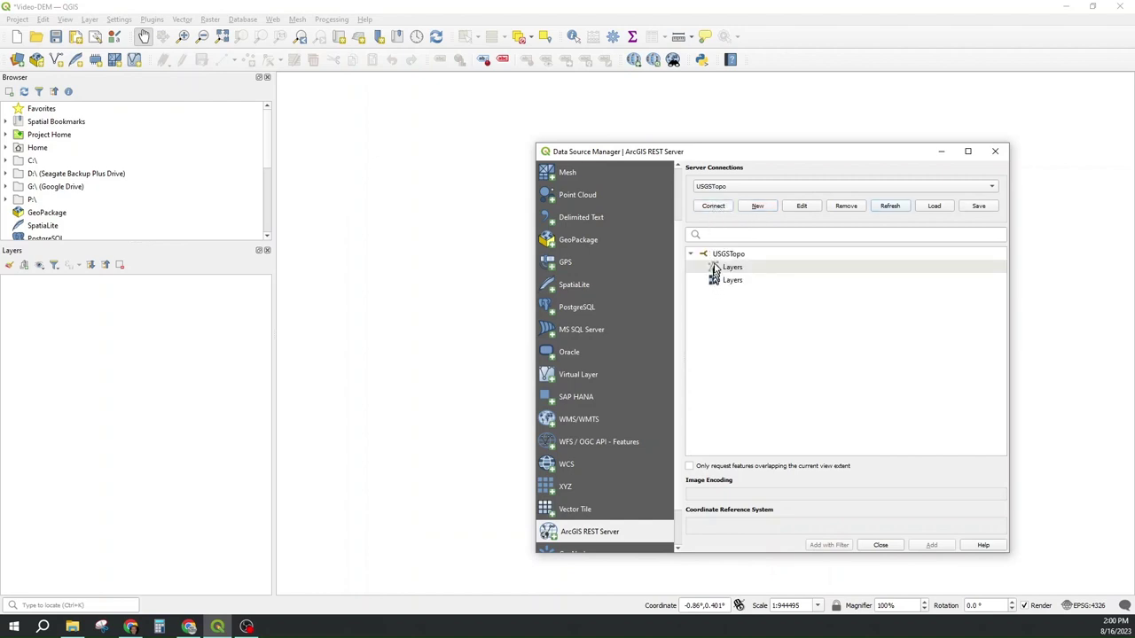
click(716, 271)
click(713, 282)
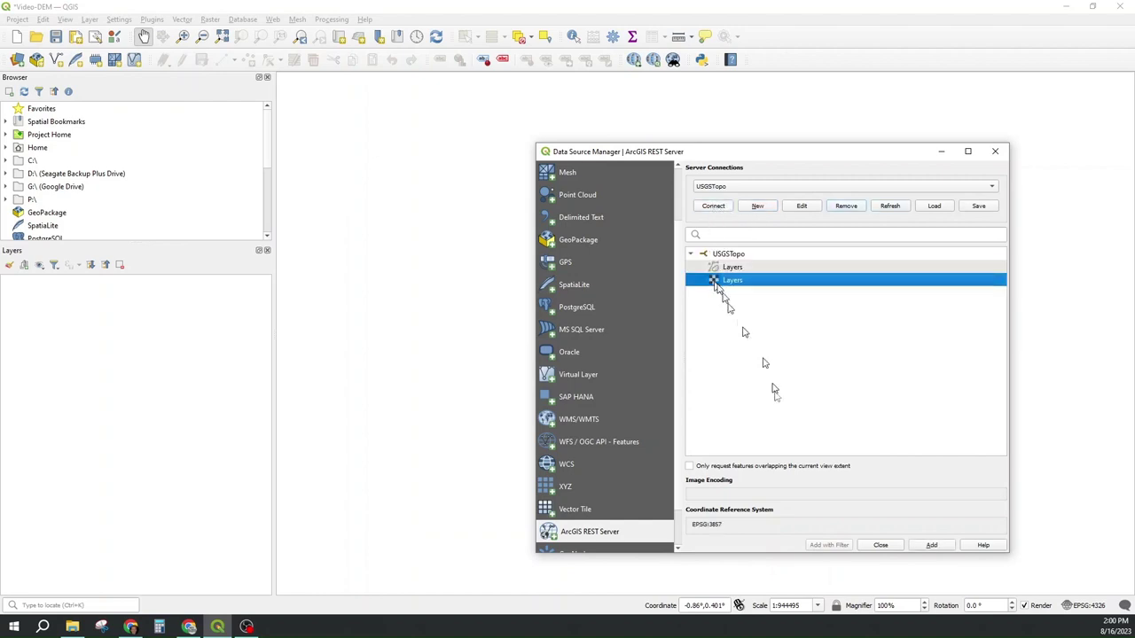
click(929, 545)
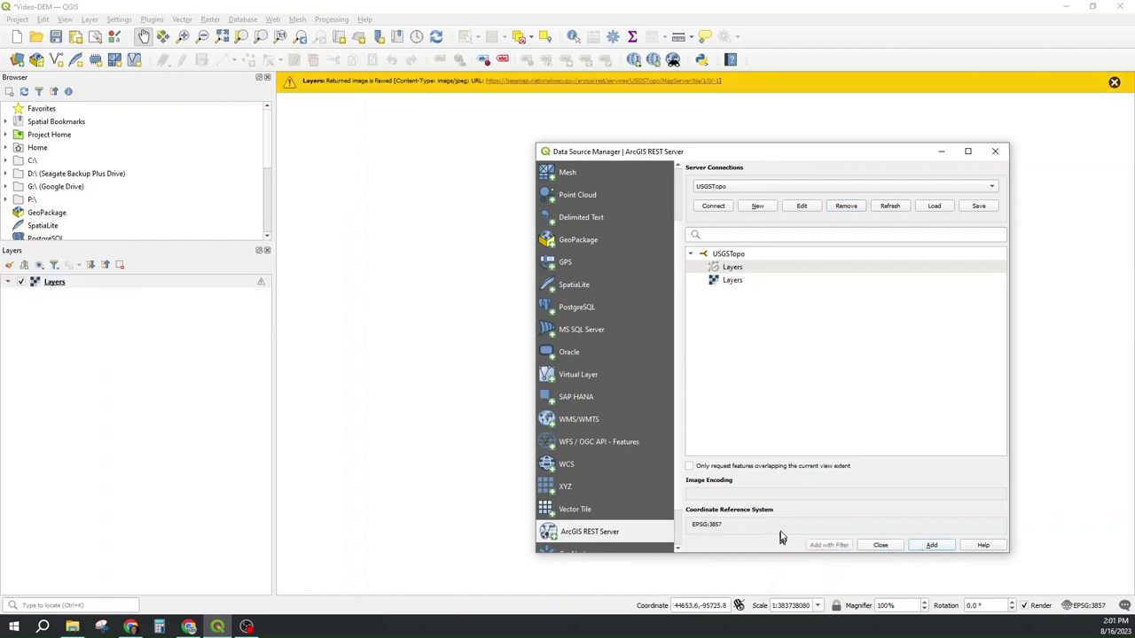
Close the data source window and zoom and pan the topo basemap to south Phoenix.
click(881, 546)
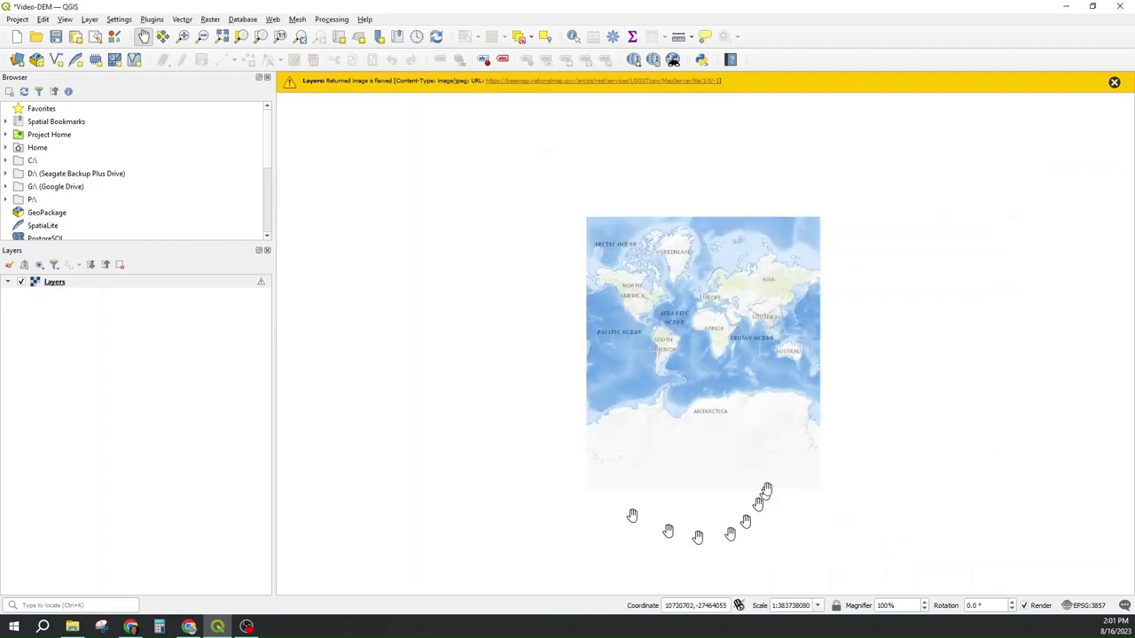
scroll(638, 319, up, 4)
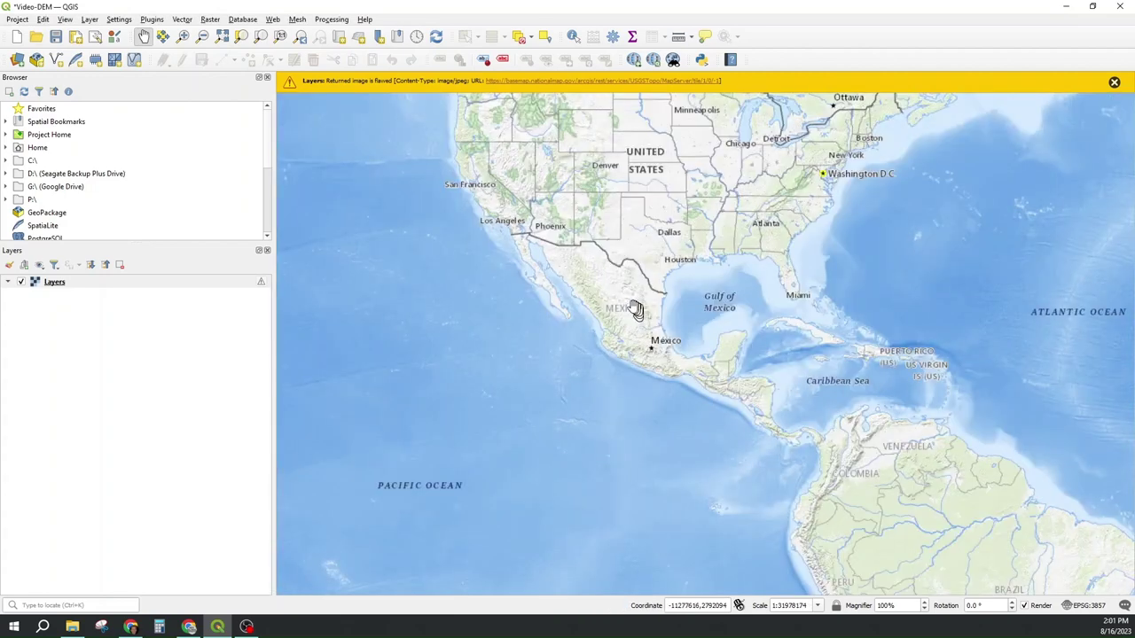
scroll(567, 221, up, 4)
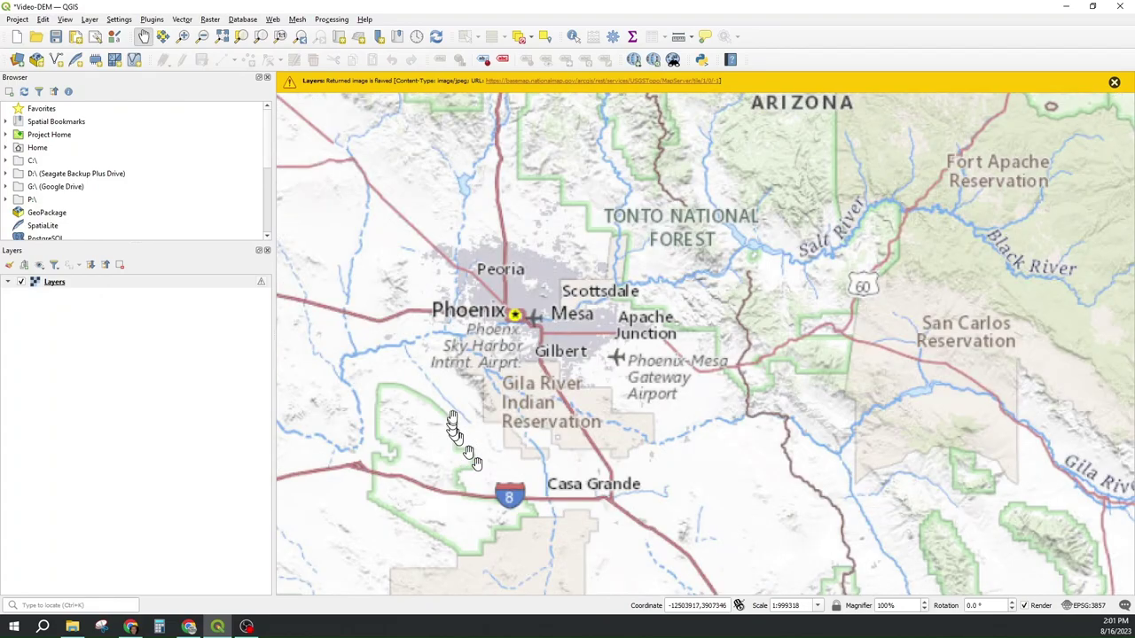
scroll(589, 258, up, 3)
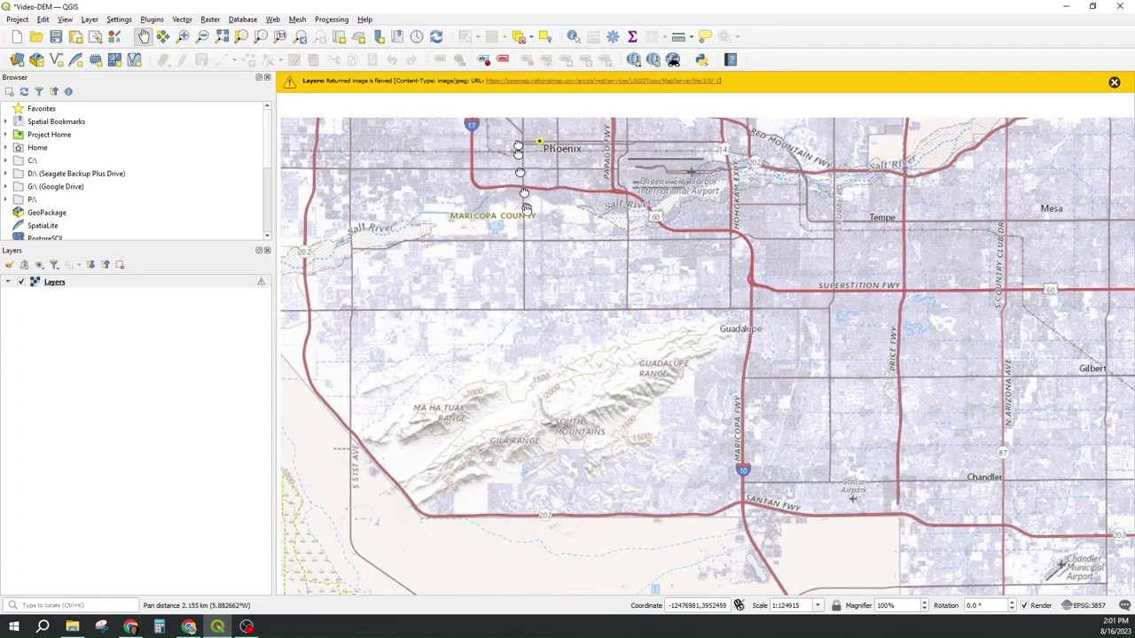
scroll(577, 223, up, 4)
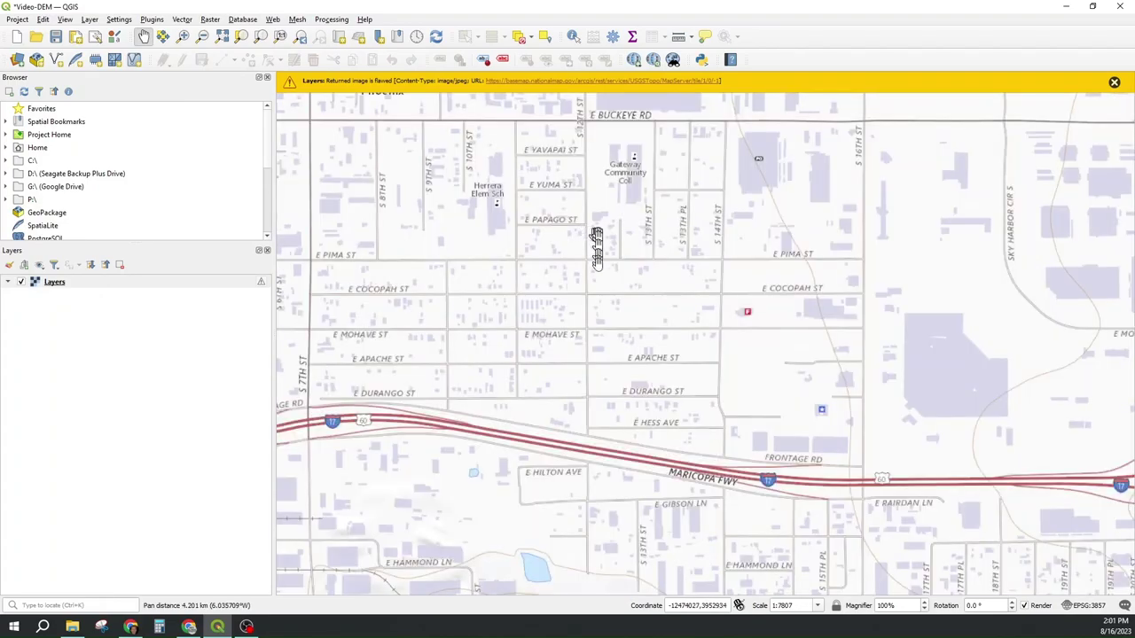
scroll(639, 322, down, 1)
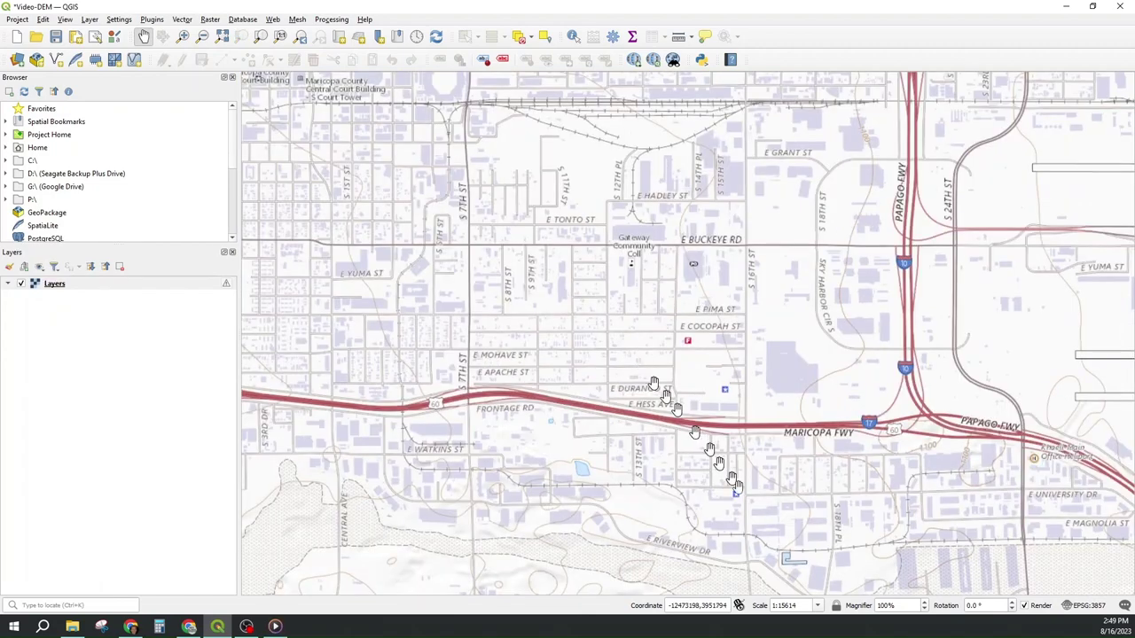
drag(824, 539, 496, 100)
drag(558, 406, 473, 210)
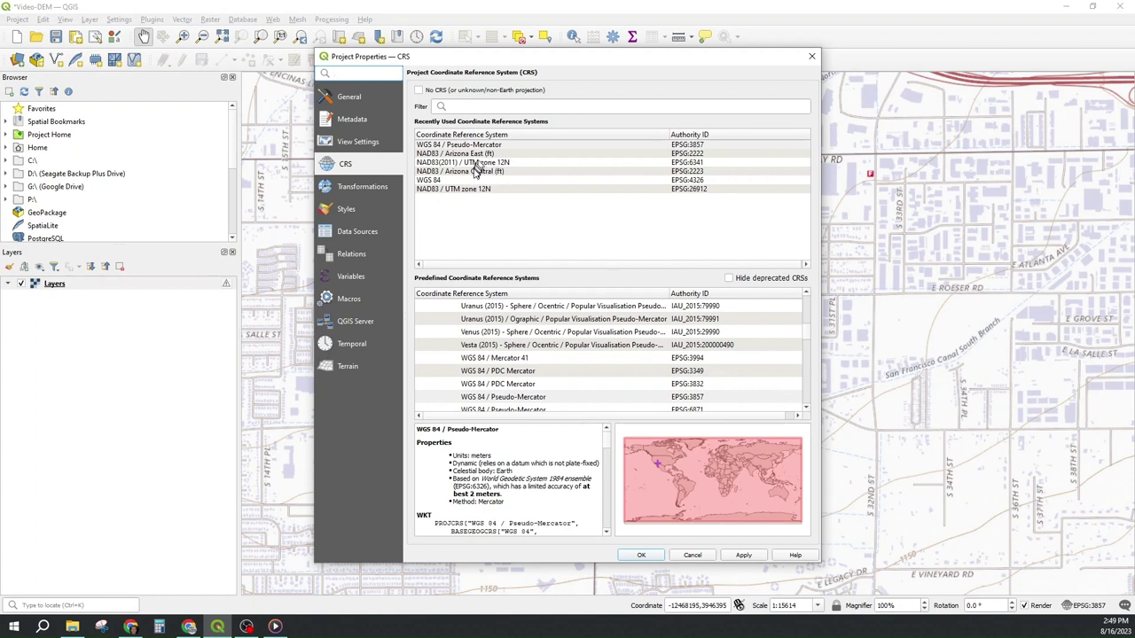
Choose NAD83 / Arizona Central (ft), EPSG:2223, from Recently Used as the project CRS.
click(475, 172)
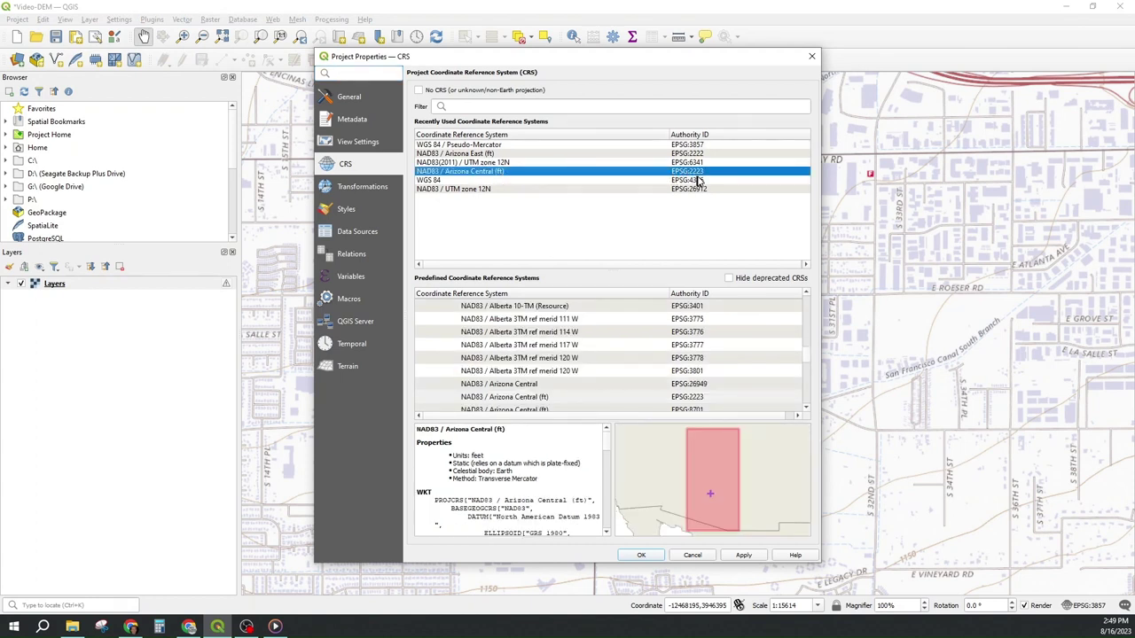
click(641, 555)
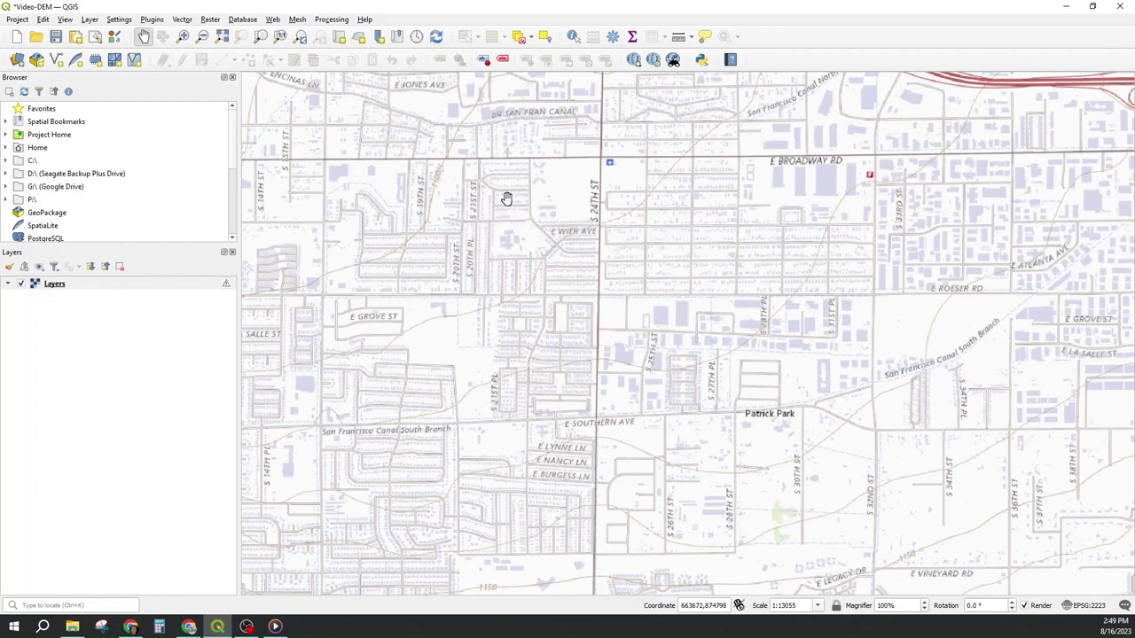
Add the USGS_OPR_AZ_MaricopaPinal_2020_B20_w0403n3696 .tif from Video-DEM as a raster layer.
click(89, 20)
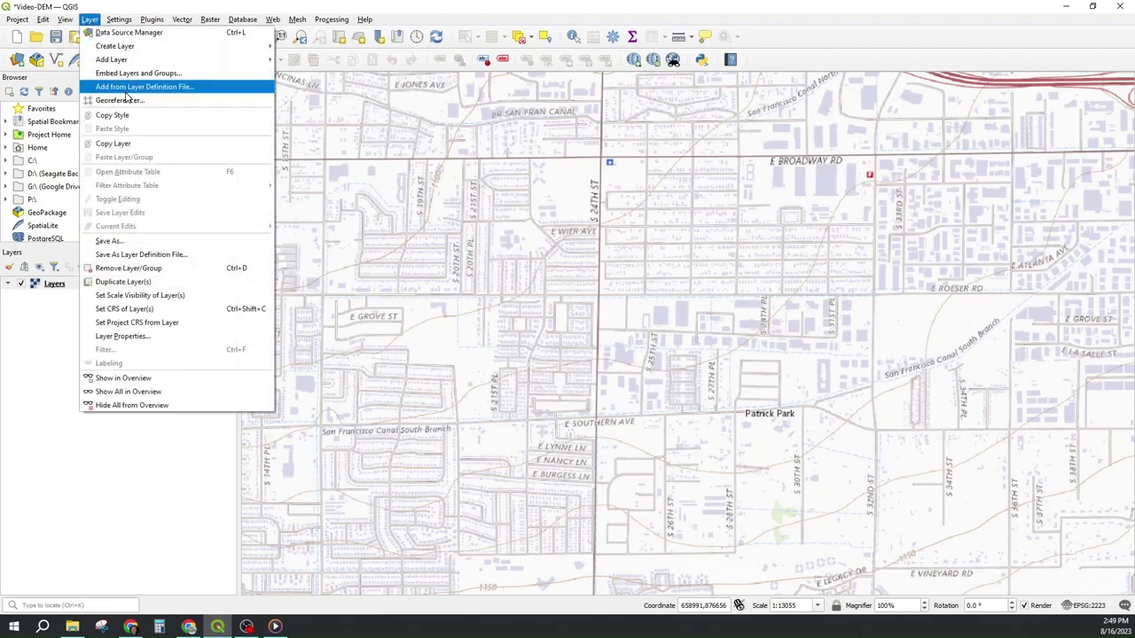
mouse_move(153, 61)
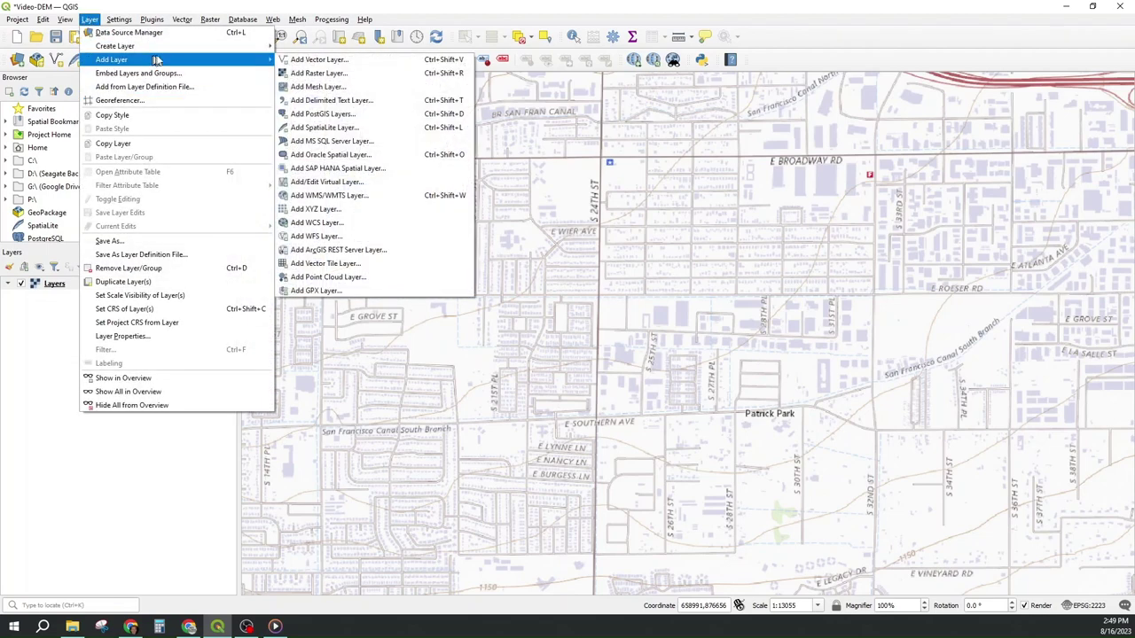
click(302, 74)
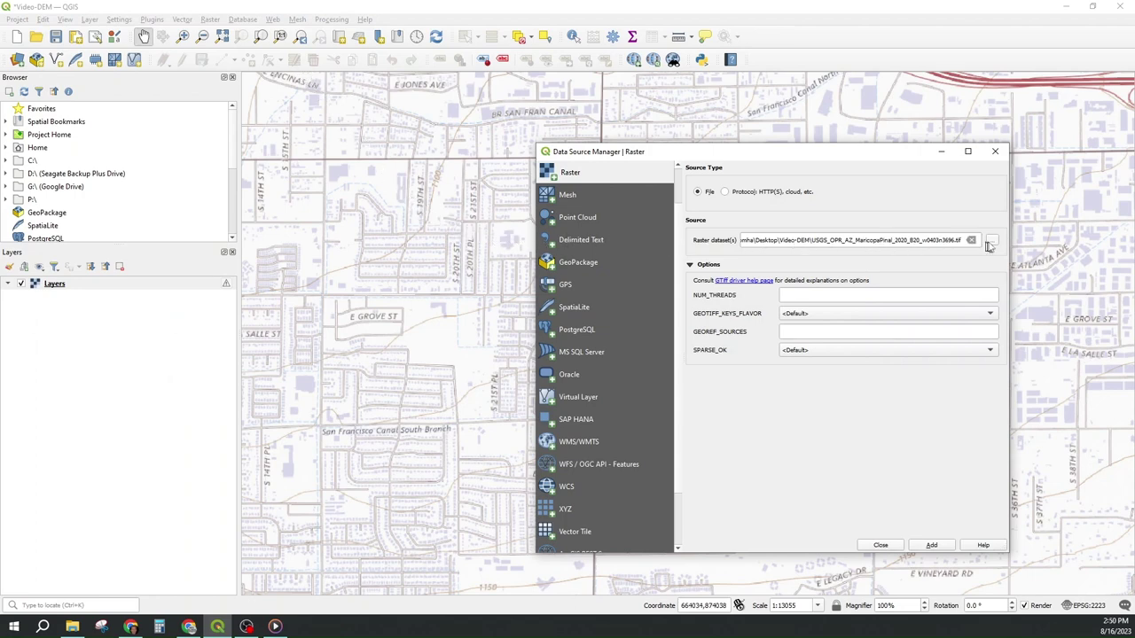
click(992, 243)
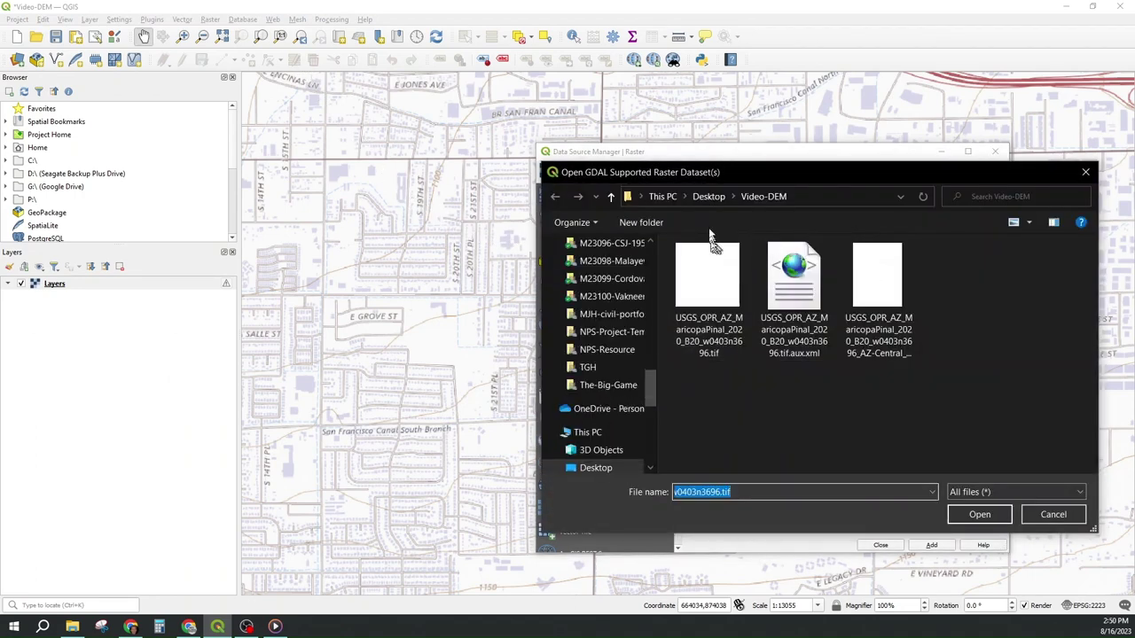
double_click(707, 322)
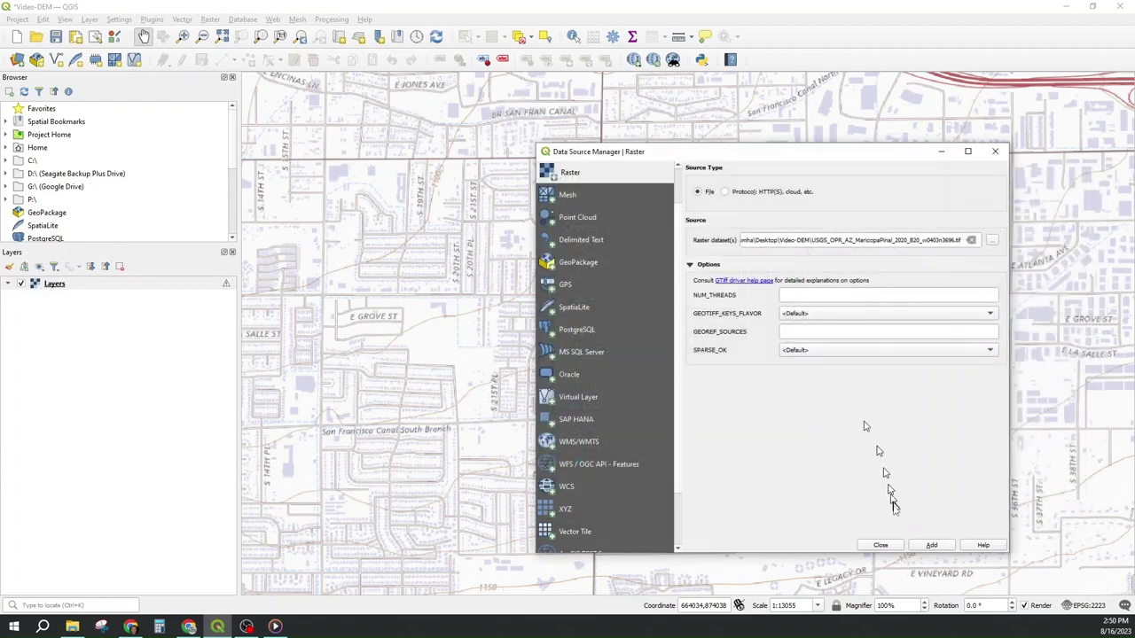
click(928, 545)
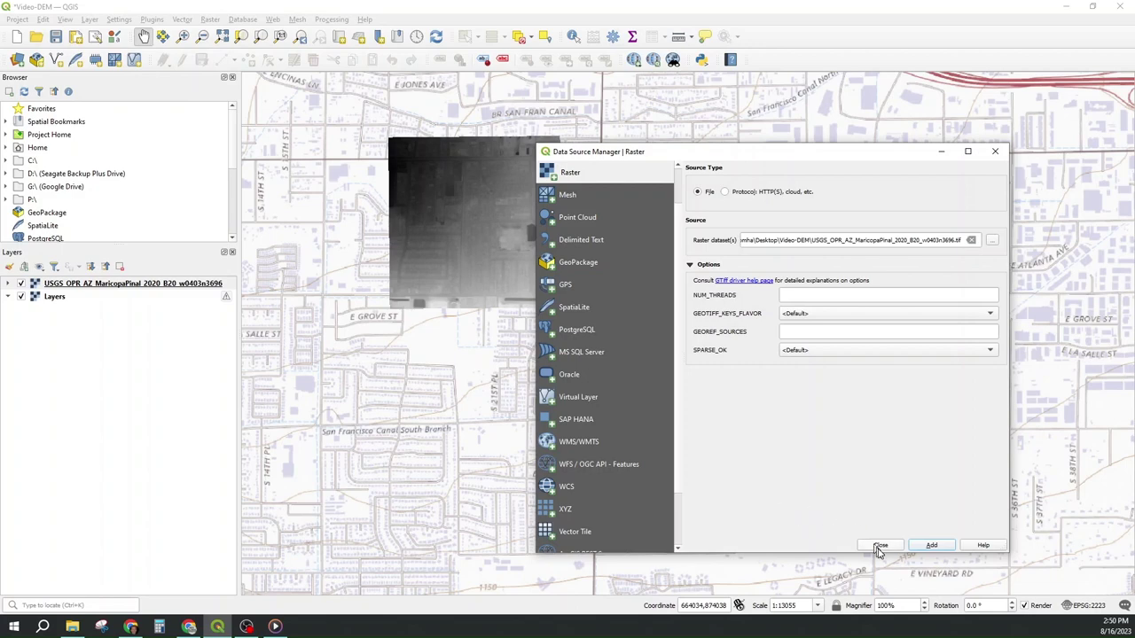
click(880, 545)
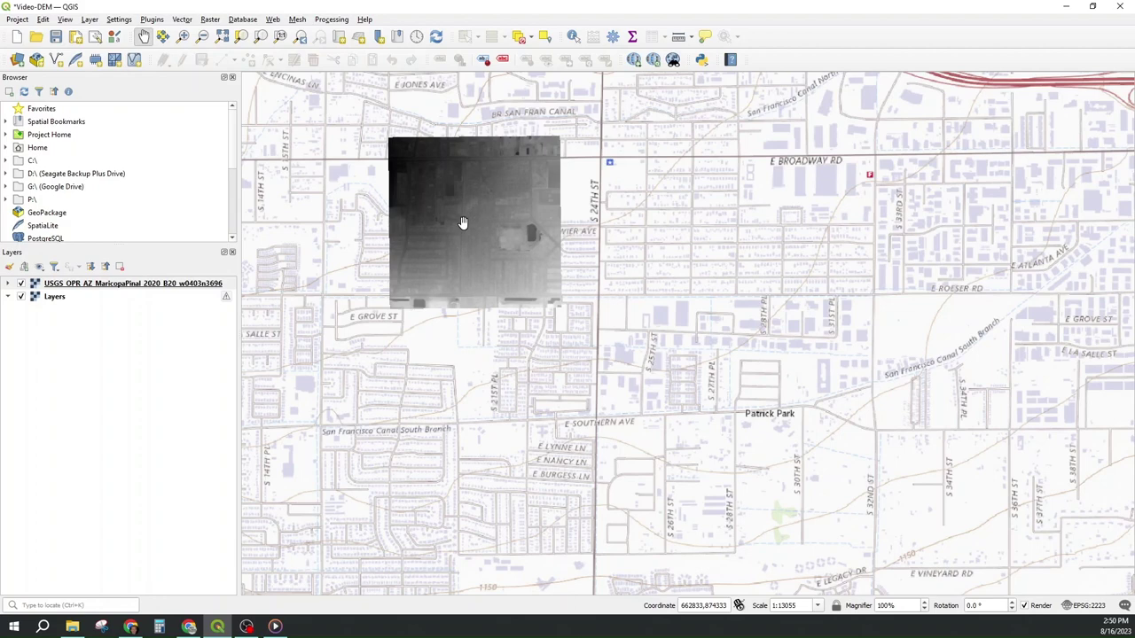
click(109, 283)
right_click(109, 284)
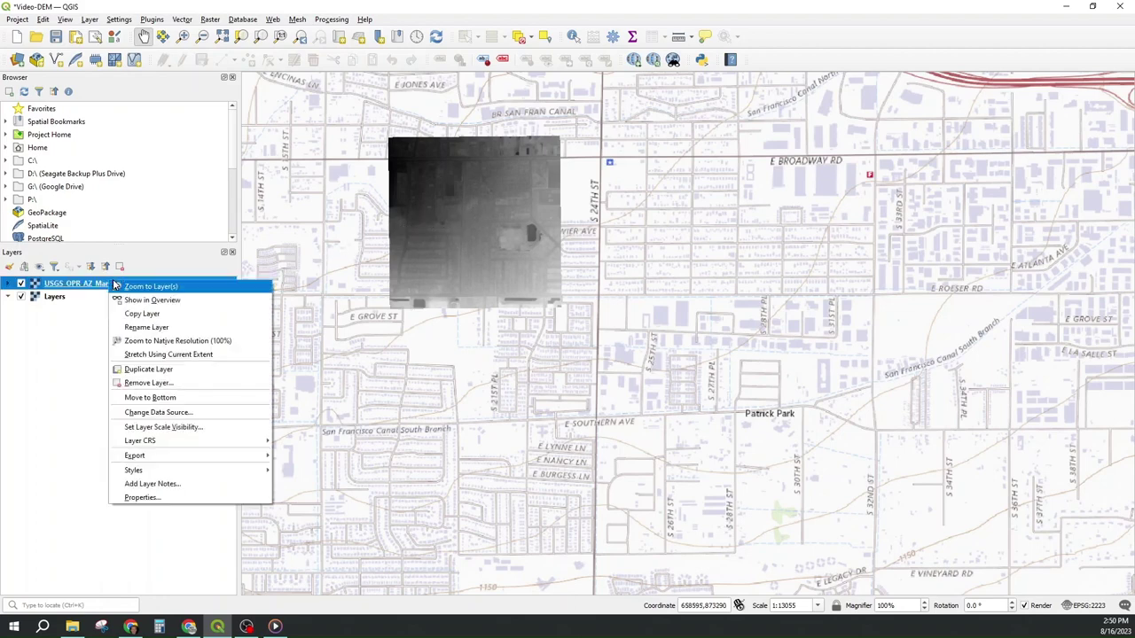
click(142, 497)
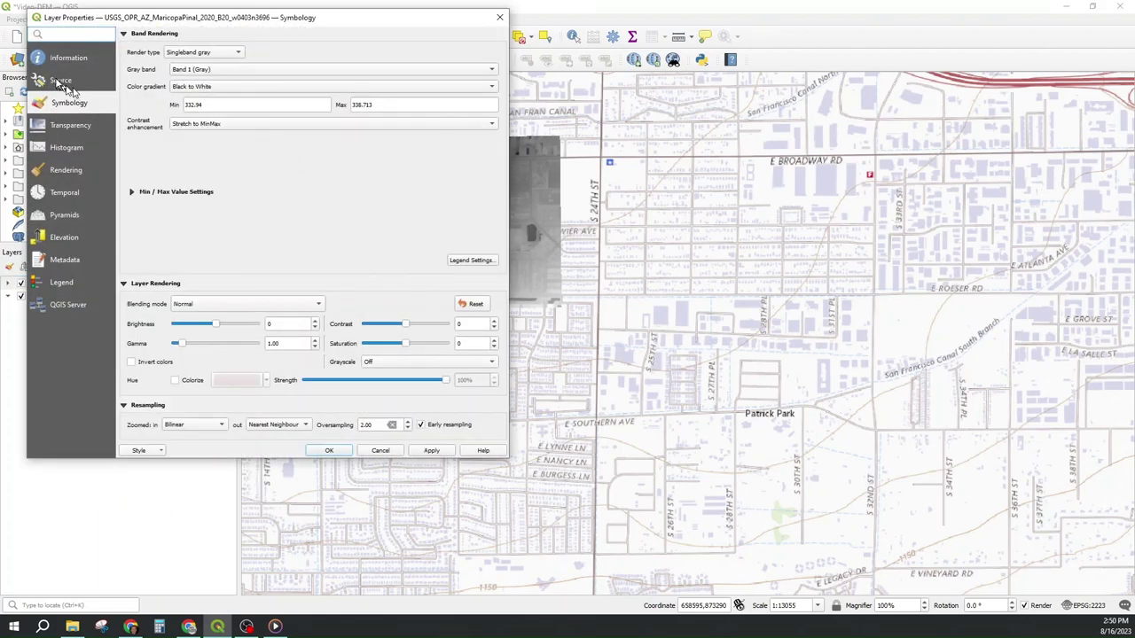
click(60, 83)
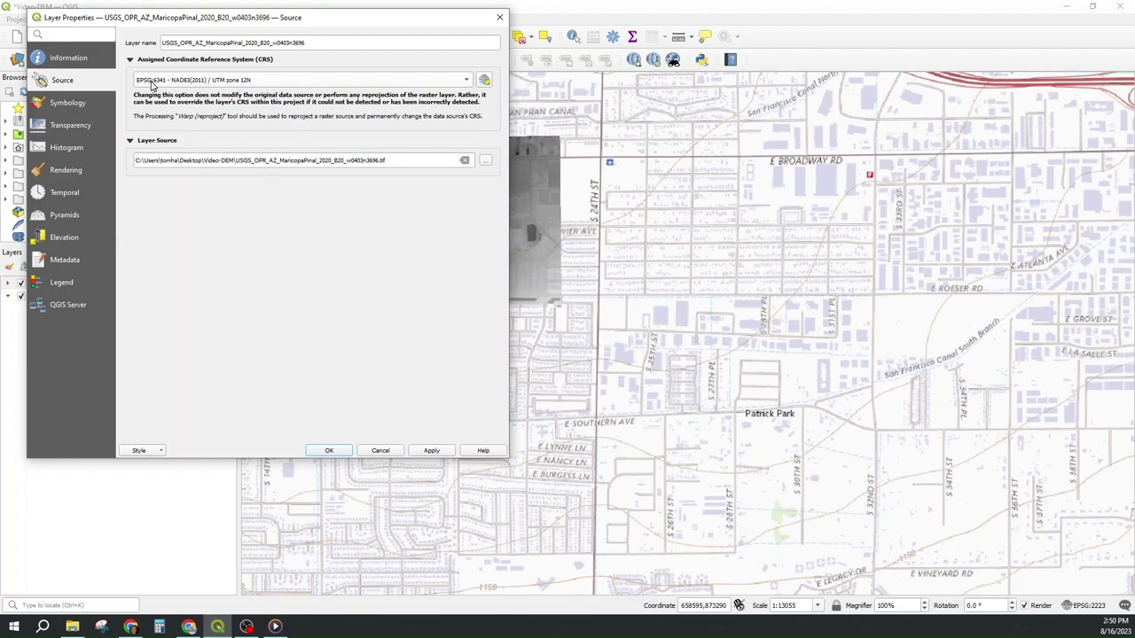
mouse_move(151, 83)
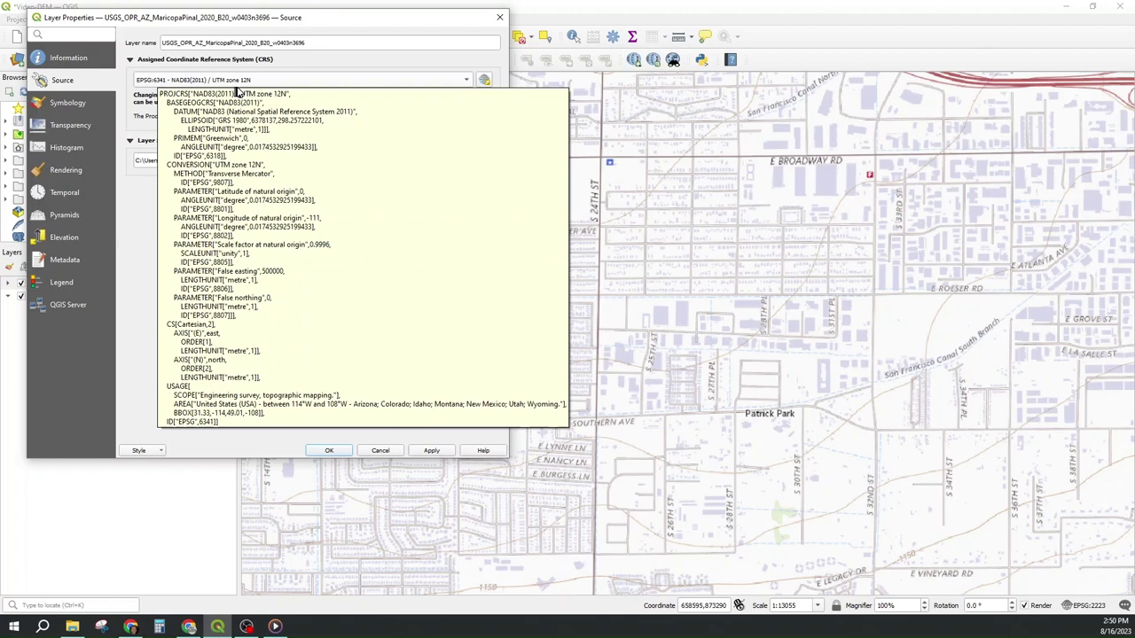
key(Escape)
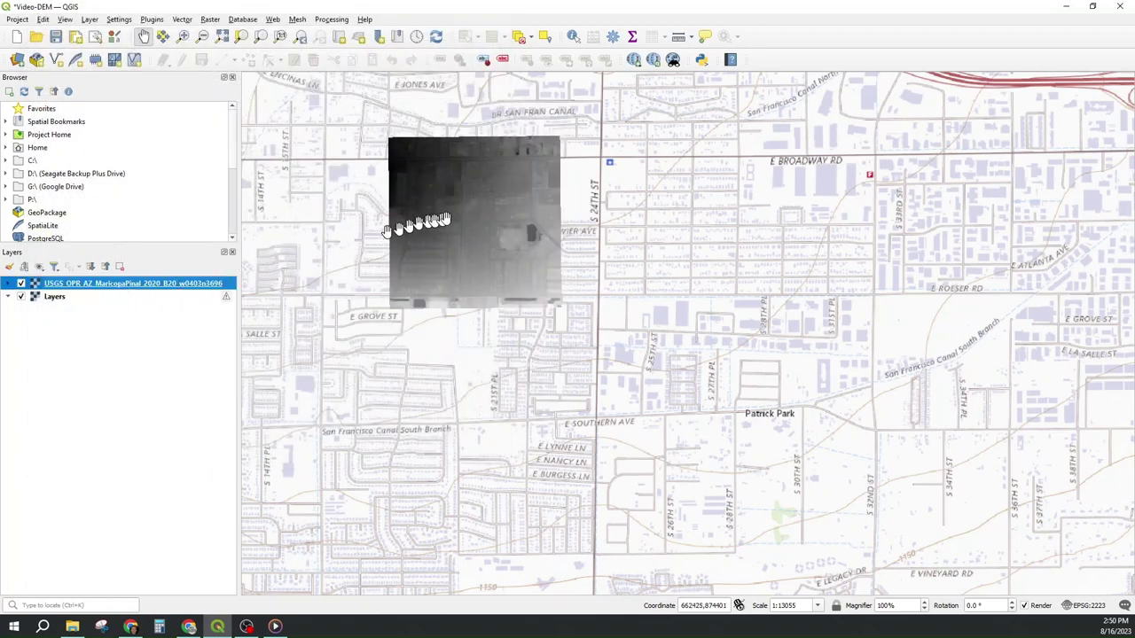
click(1079, 608)
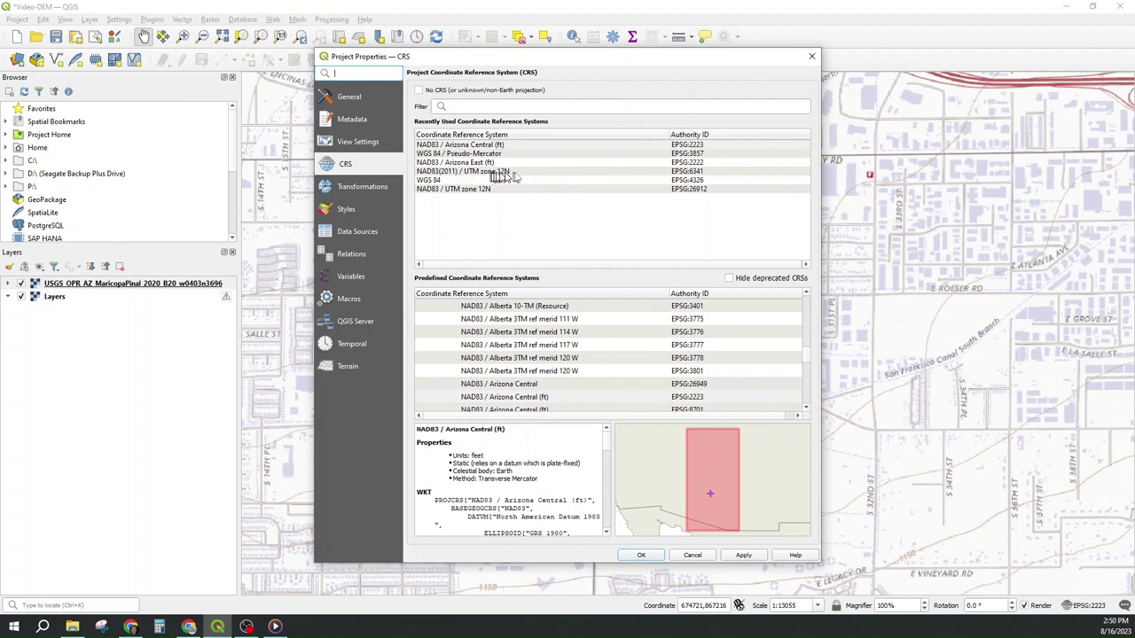
click(669, 172)
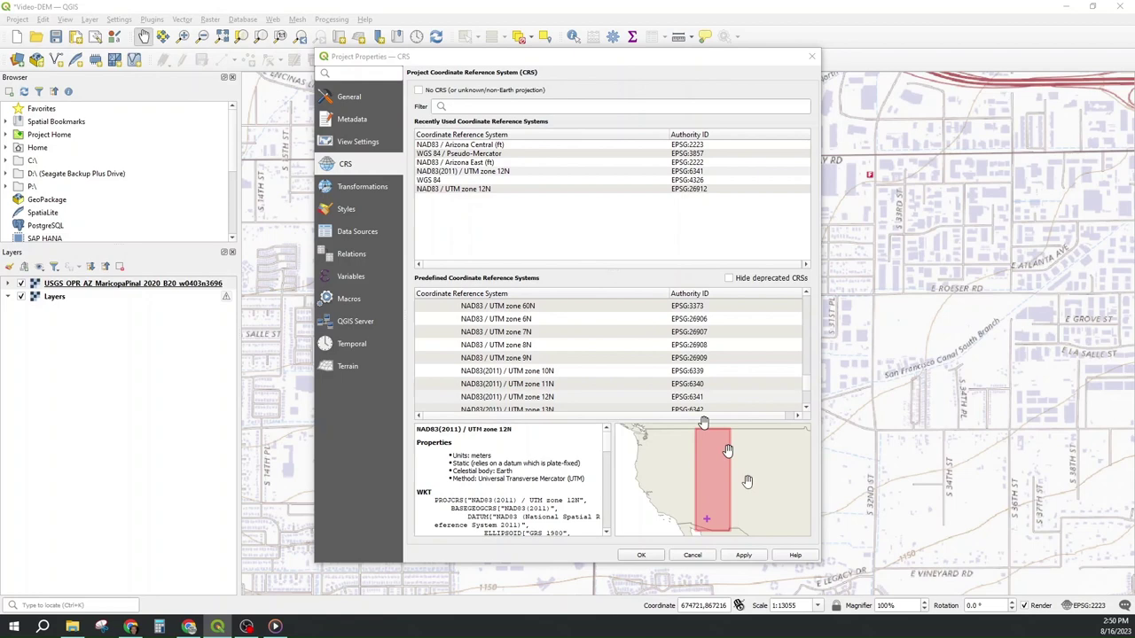
click(644, 555)
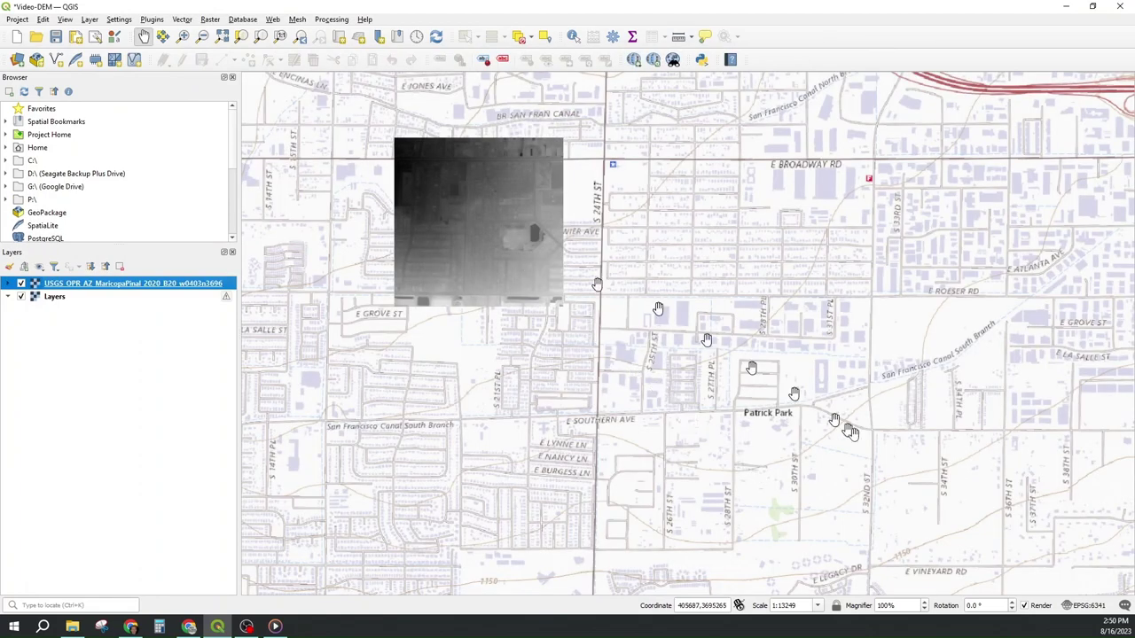
click(1080, 609)
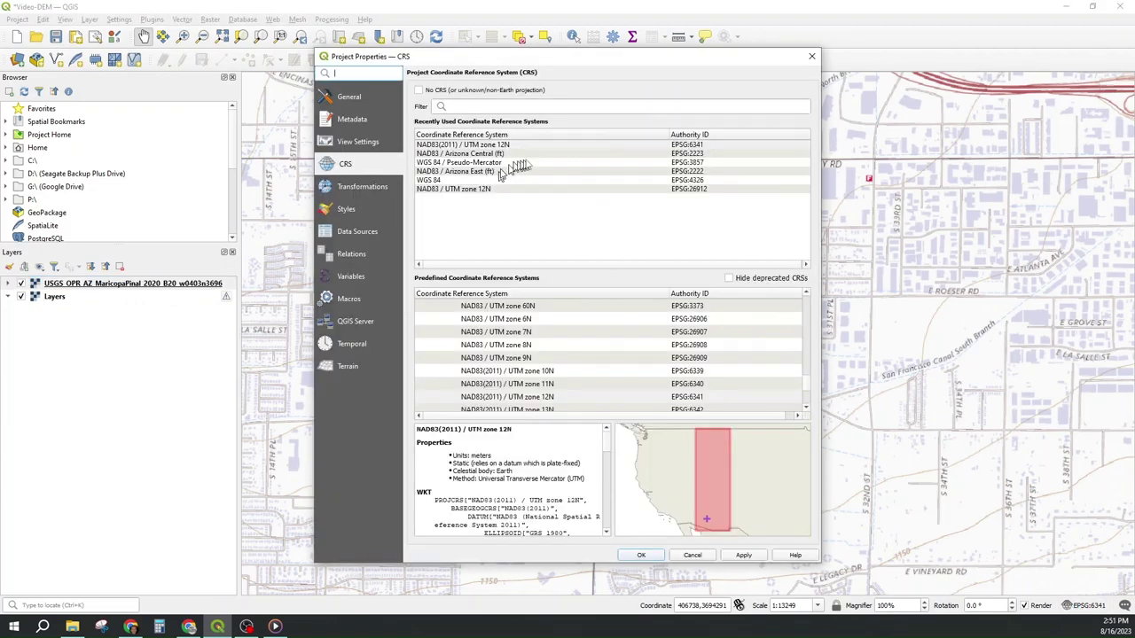
click(672, 154)
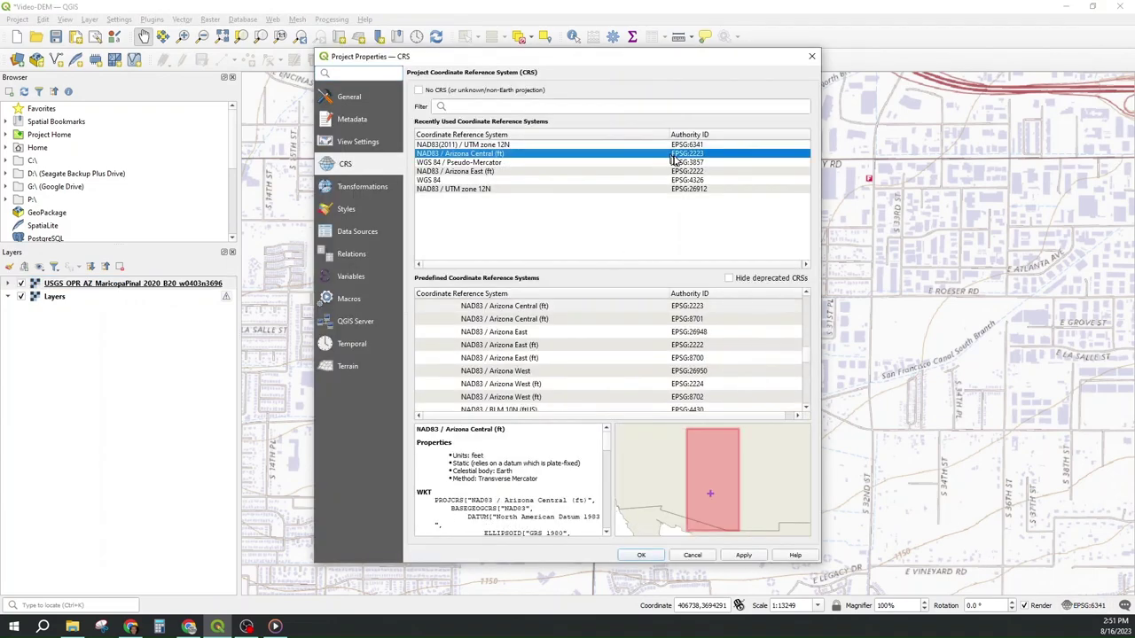
click(642, 556)
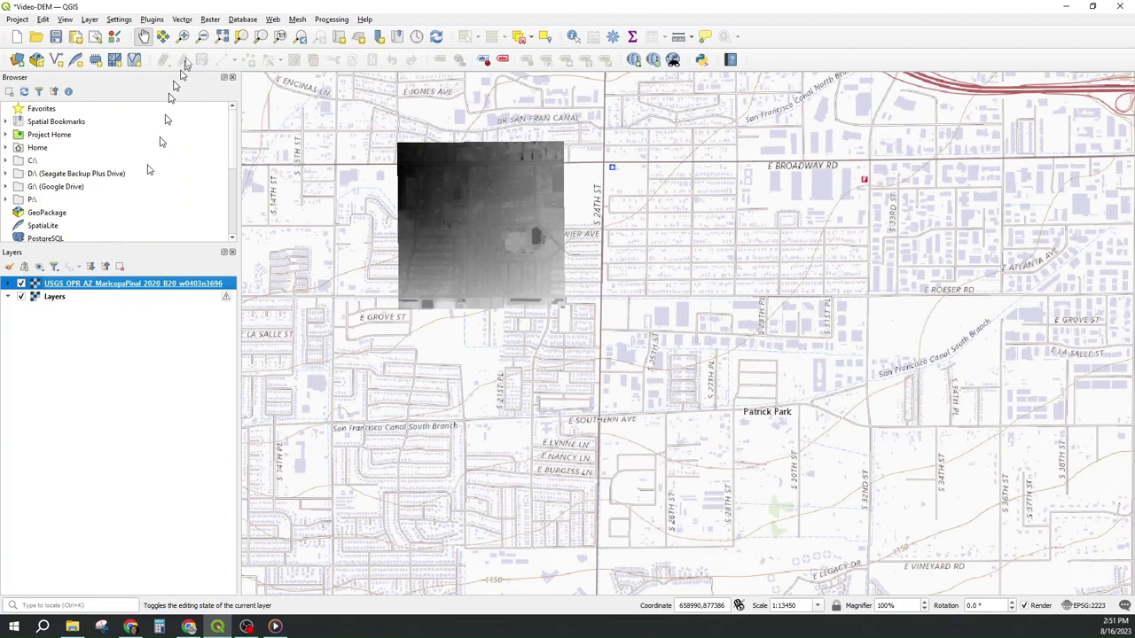
Warp the DEM from EPSG:6341 to the project CRS EPSG:2223 with Bilinear resampling, creating a Reprojected layer.
click(210, 20)
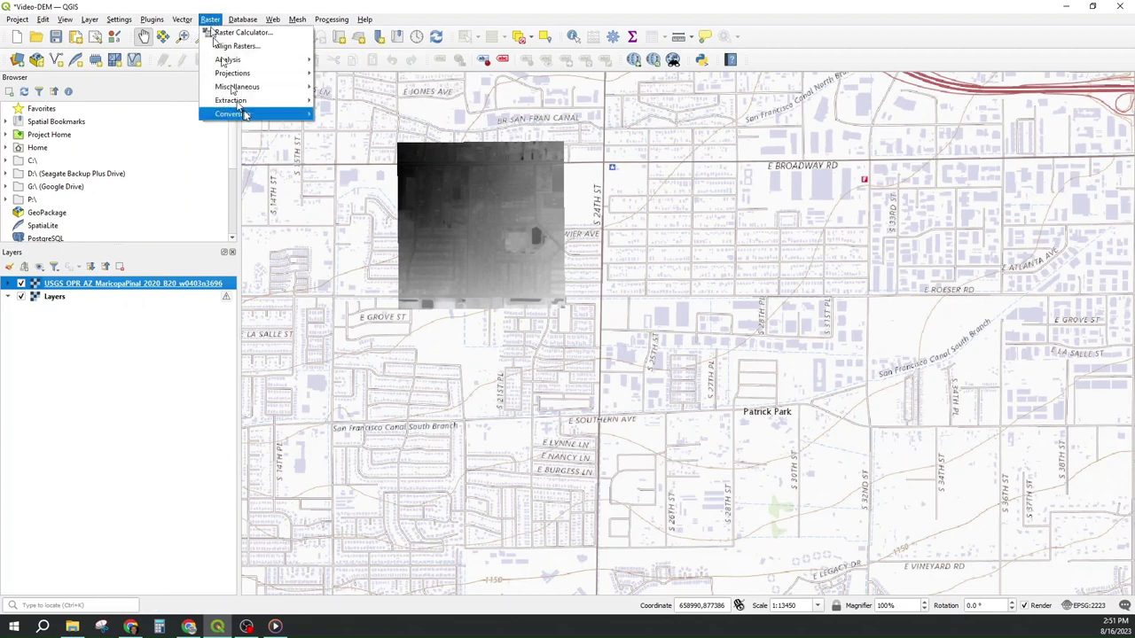
mouse_move(262, 79)
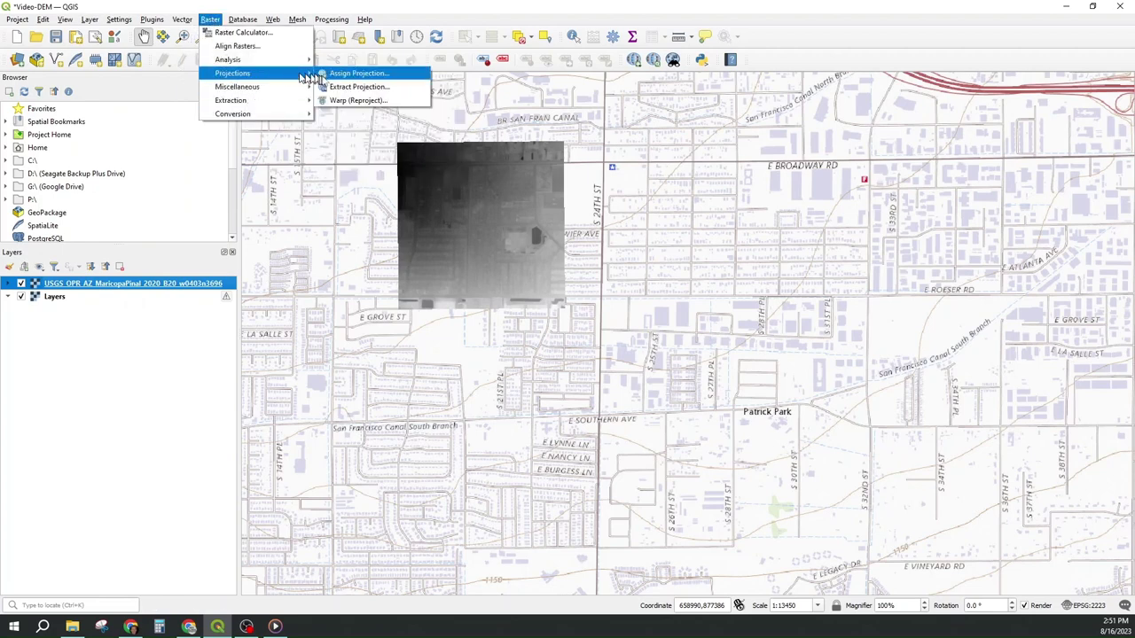
click(358, 100)
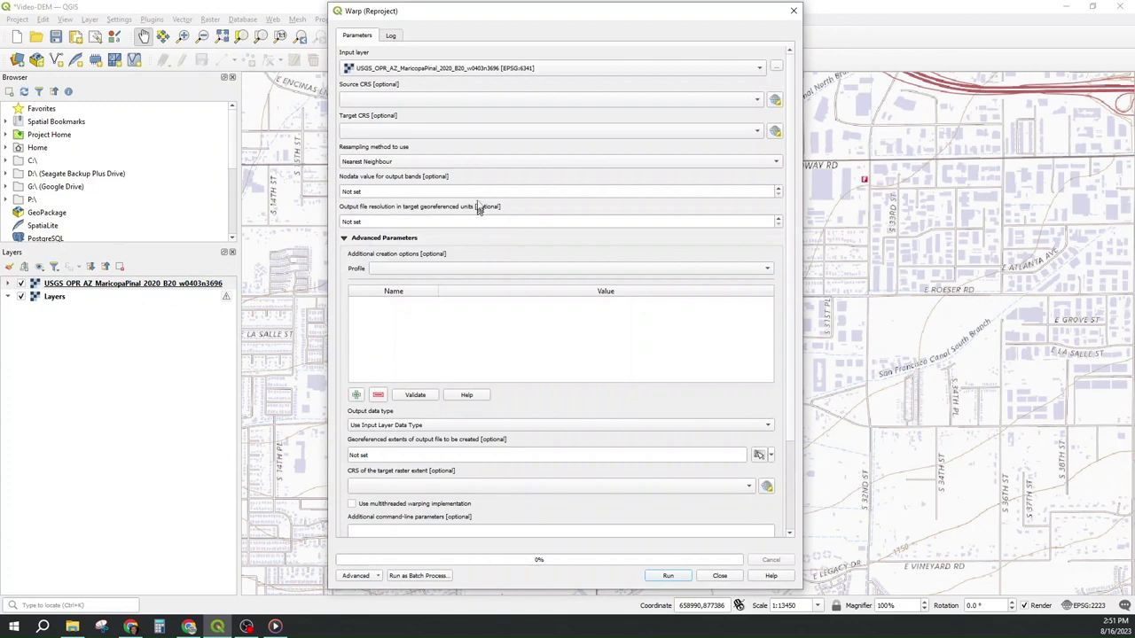
click(455, 100)
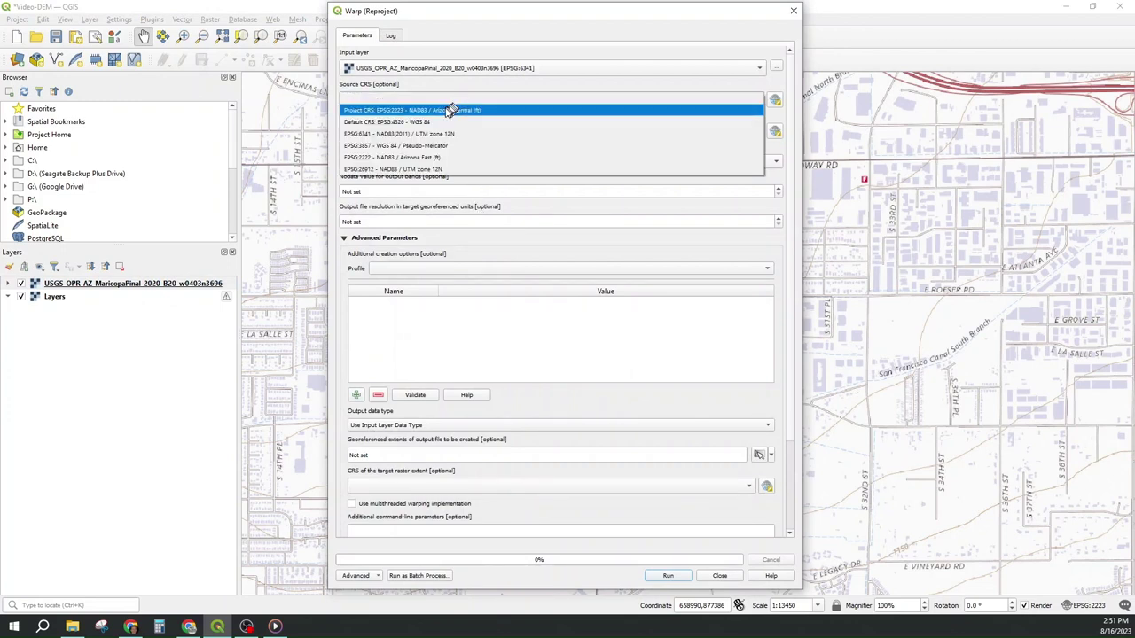
click(395, 135)
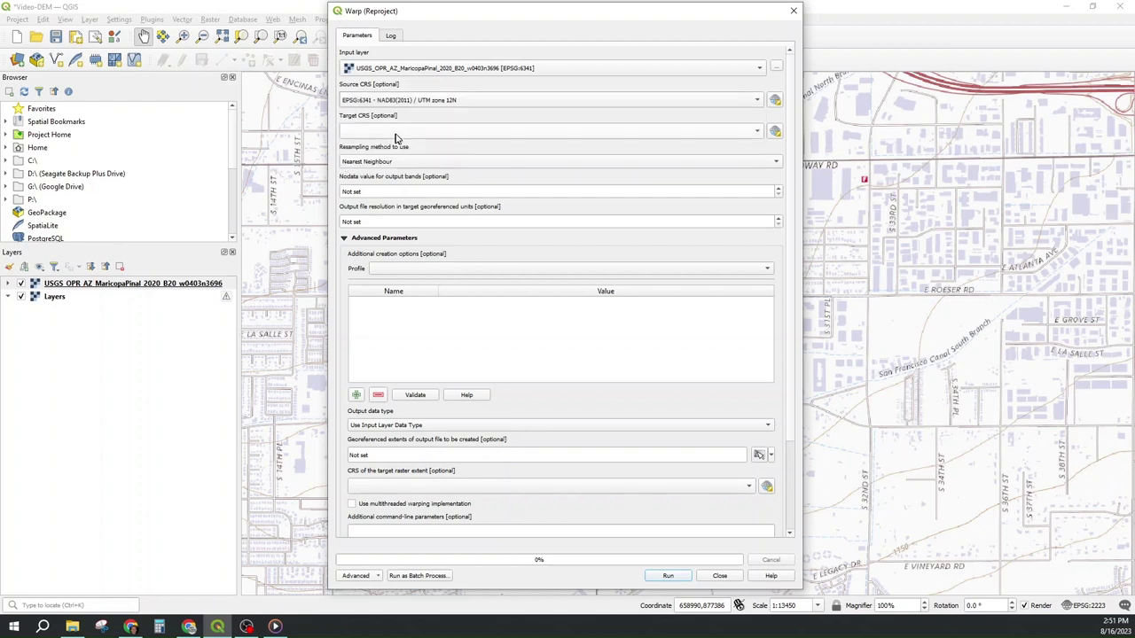
click(398, 133)
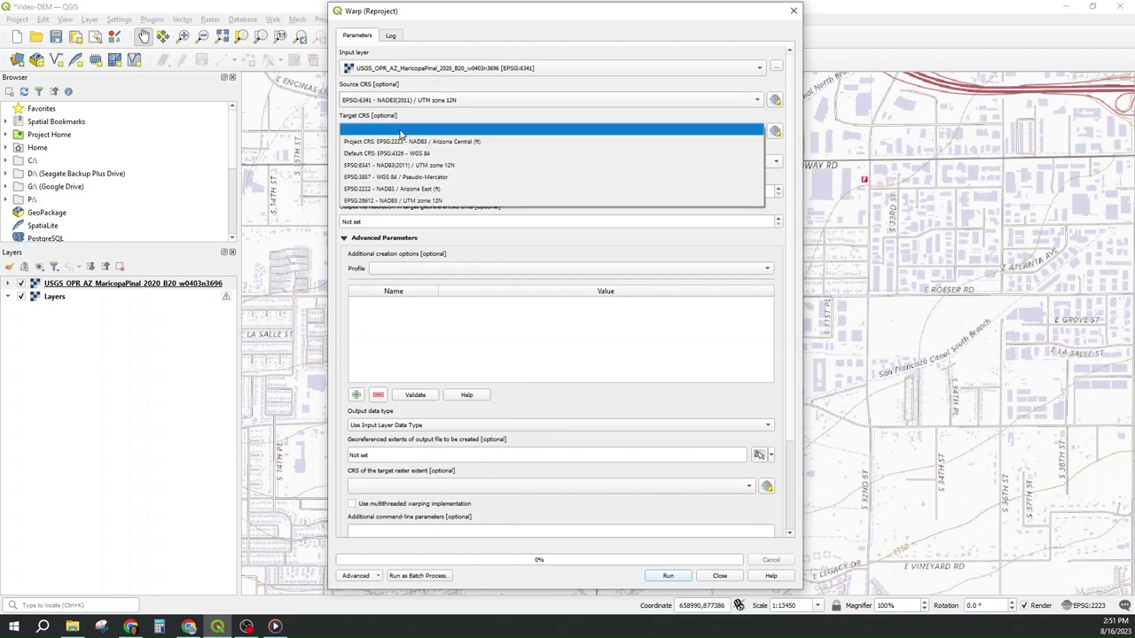
click(406, 142)
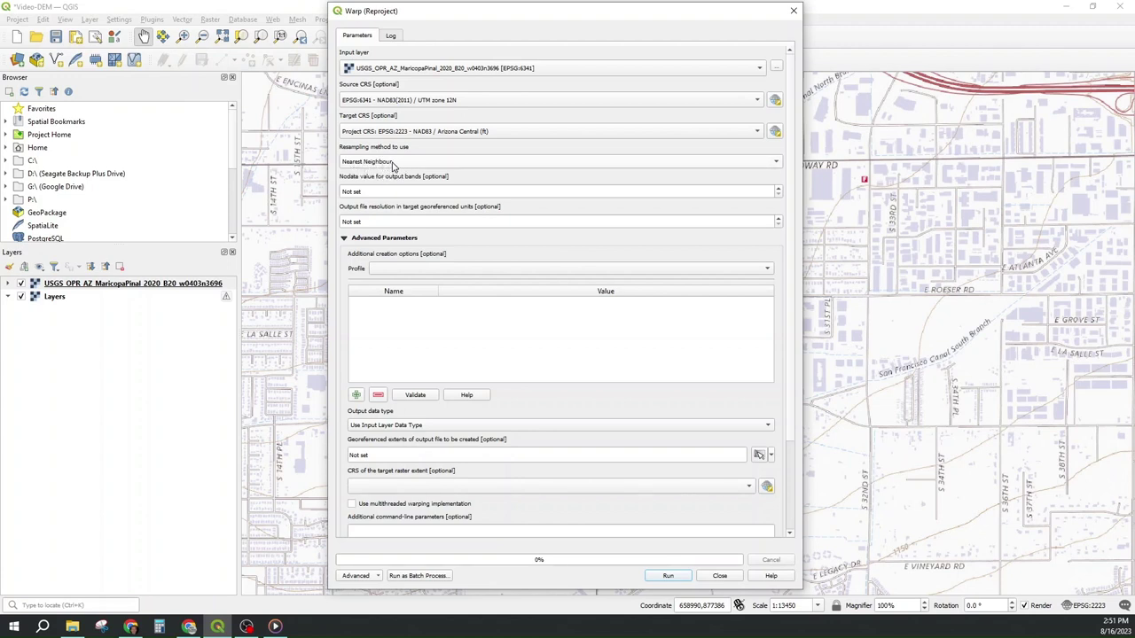
click(393, 163)
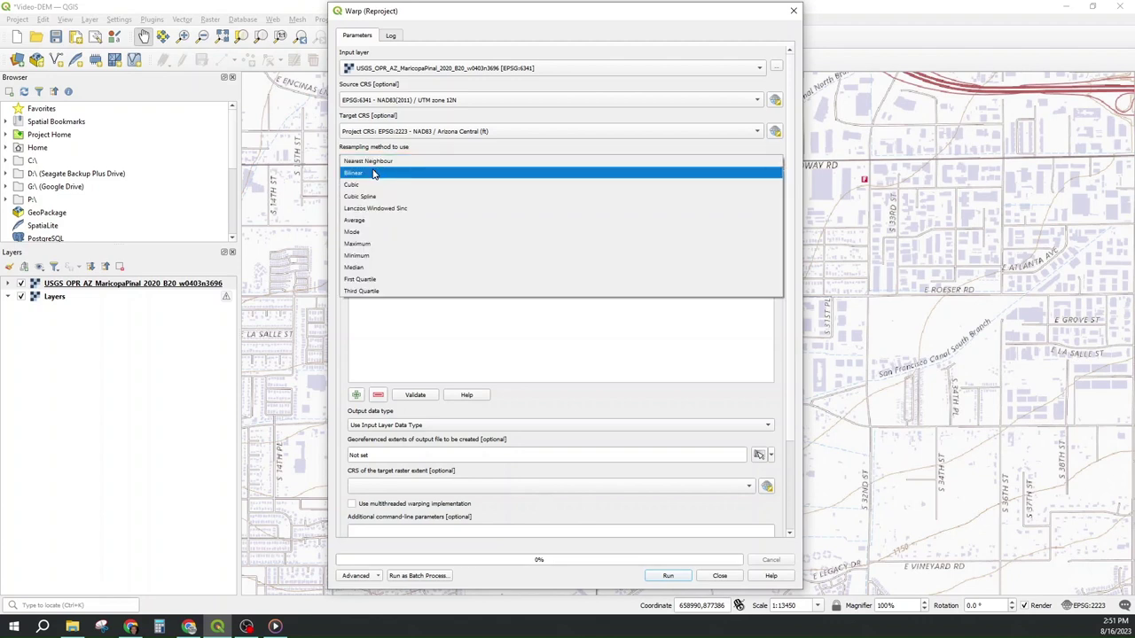
click(373, 174)
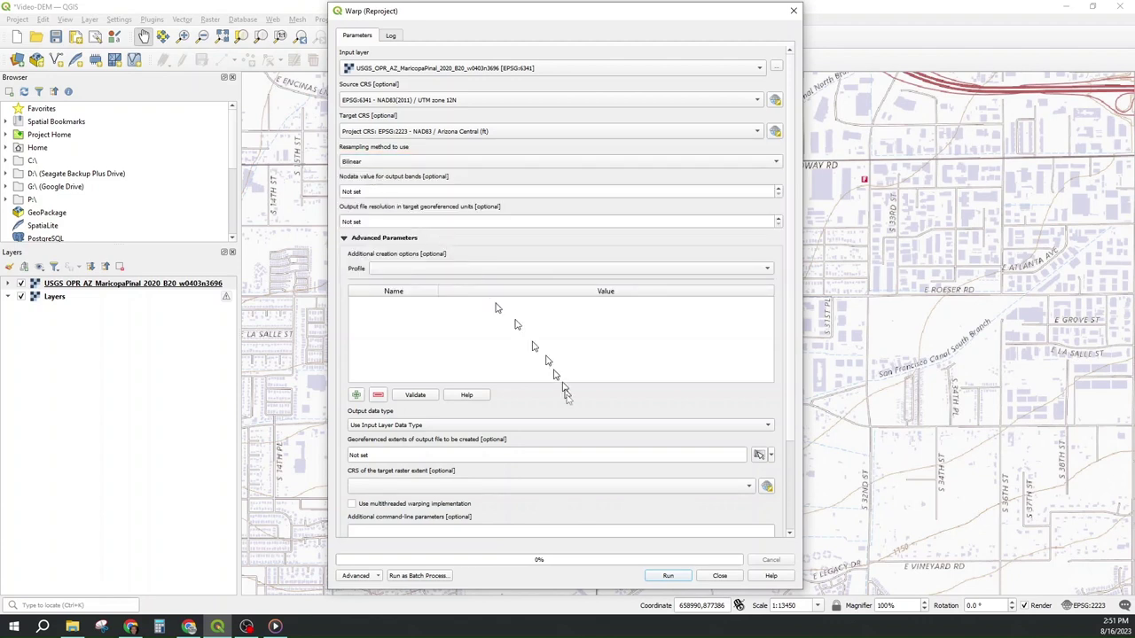
click(669, 576)
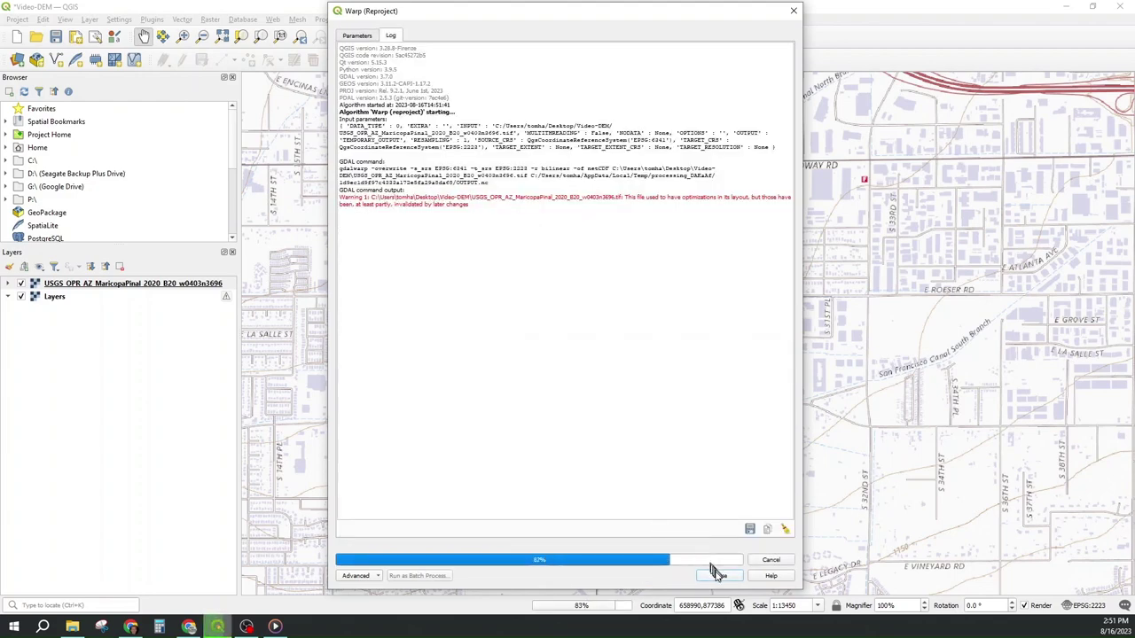
click(719, 576)
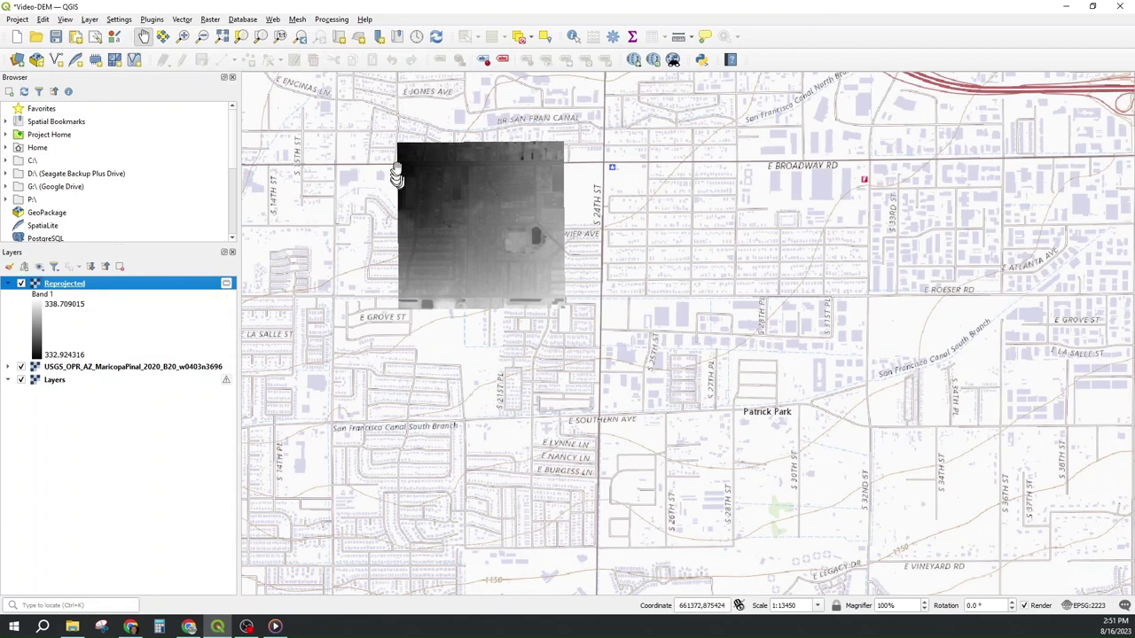
Zoom into and pan across the Reprojected DEM to inspect its streets and buildings.
scroll(400, 153, up, 2)
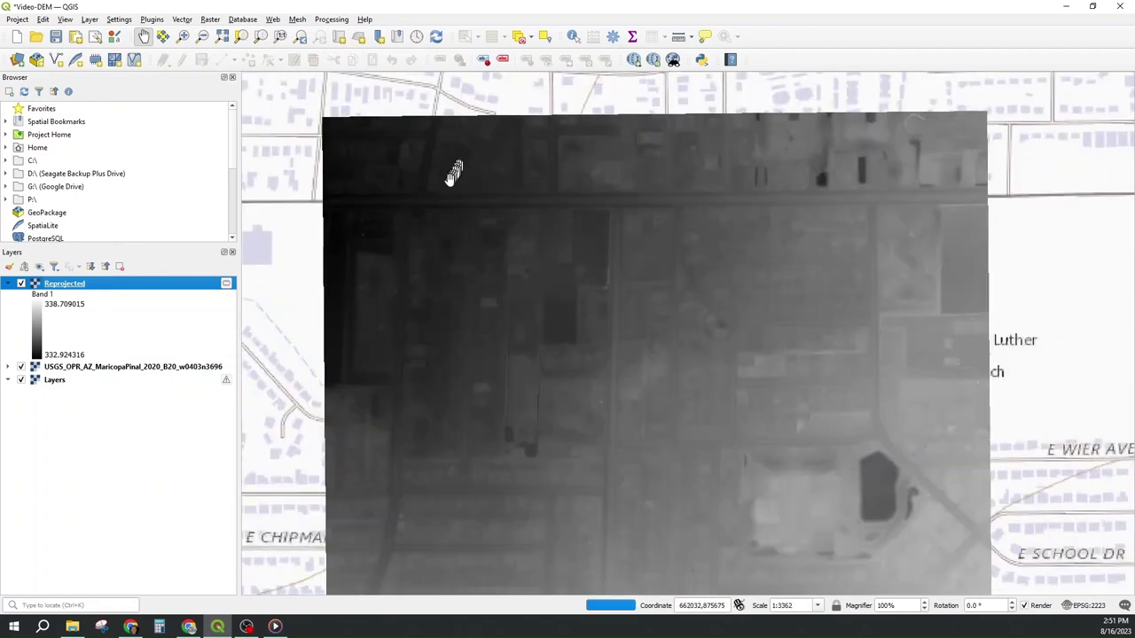
scroll(583, 338, up, 1)
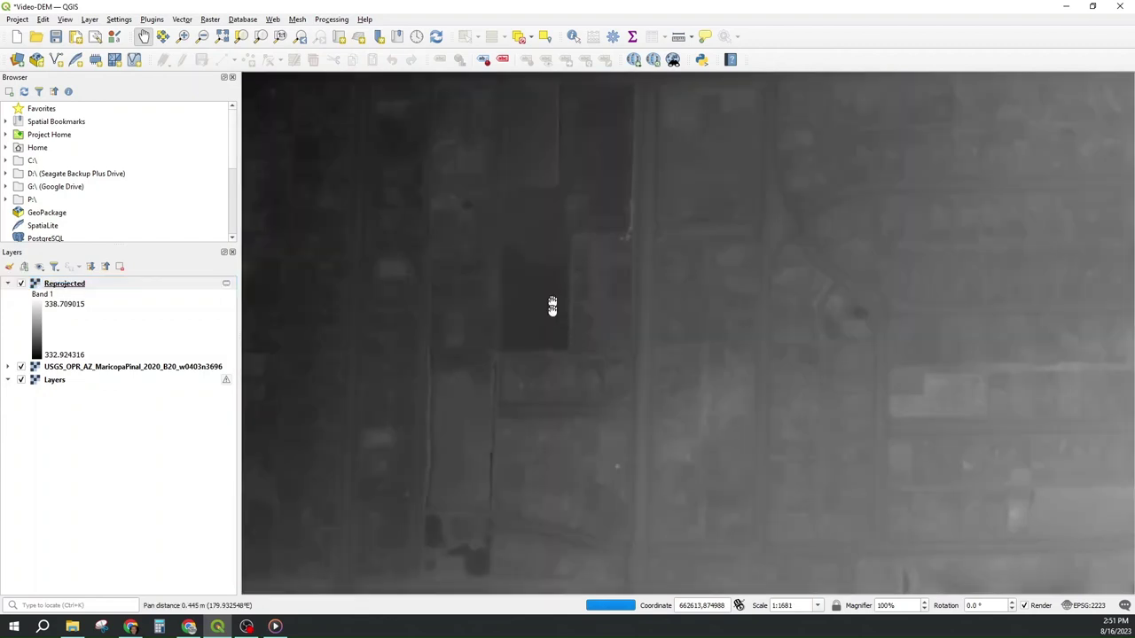
drag(553, 307, 657, 365)
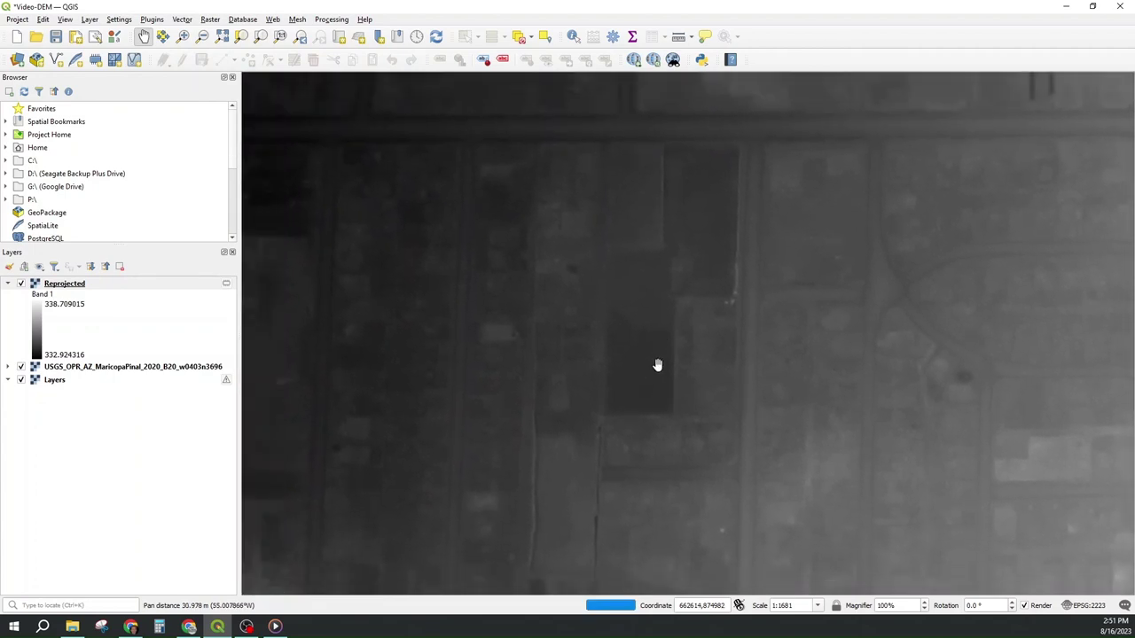
drag(515, 332, 705, 319)
drag(632, 306, 511, 297)
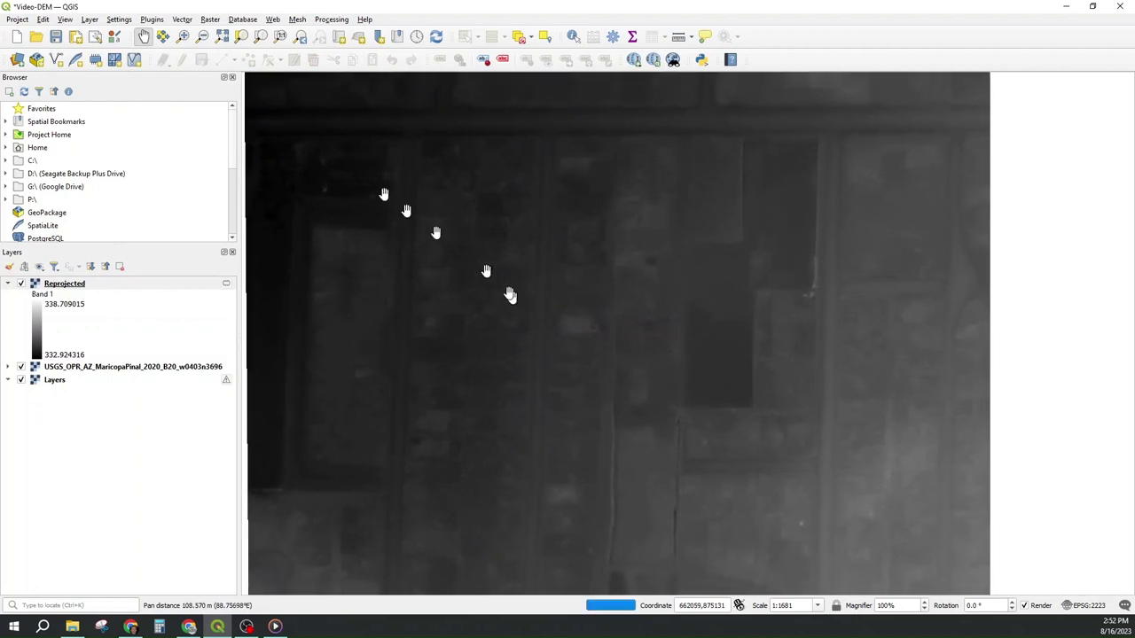
Clip the Reprojected DEM to the current map-canvas extent, producing a Clipped (extent) layer.
click(206, 20)
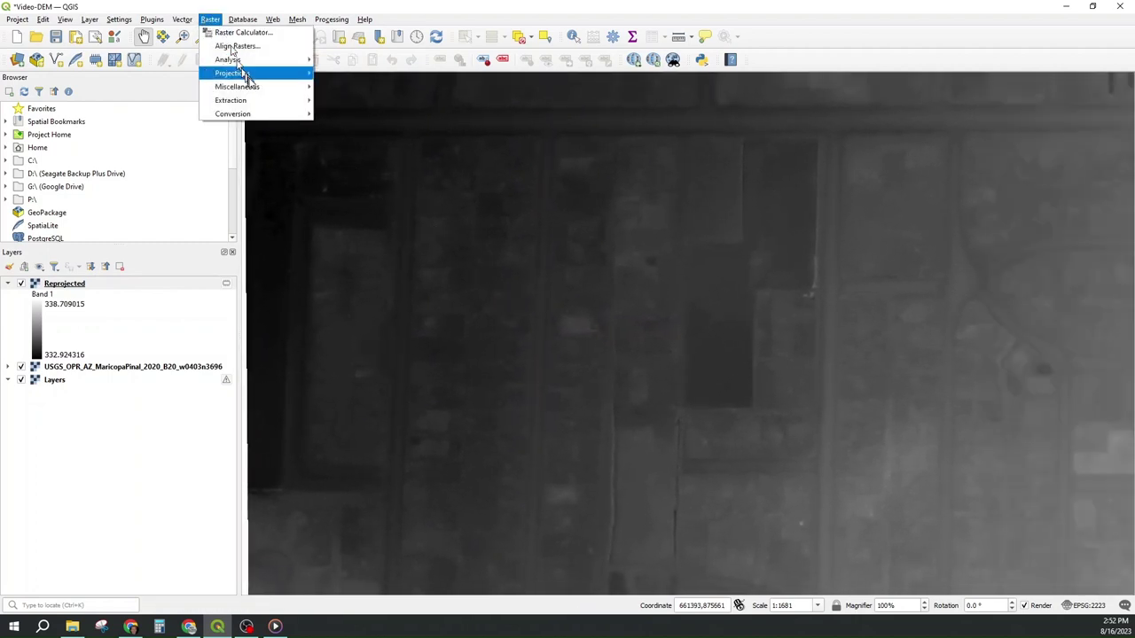
mouse_move(266, 100)
click(359, 101)
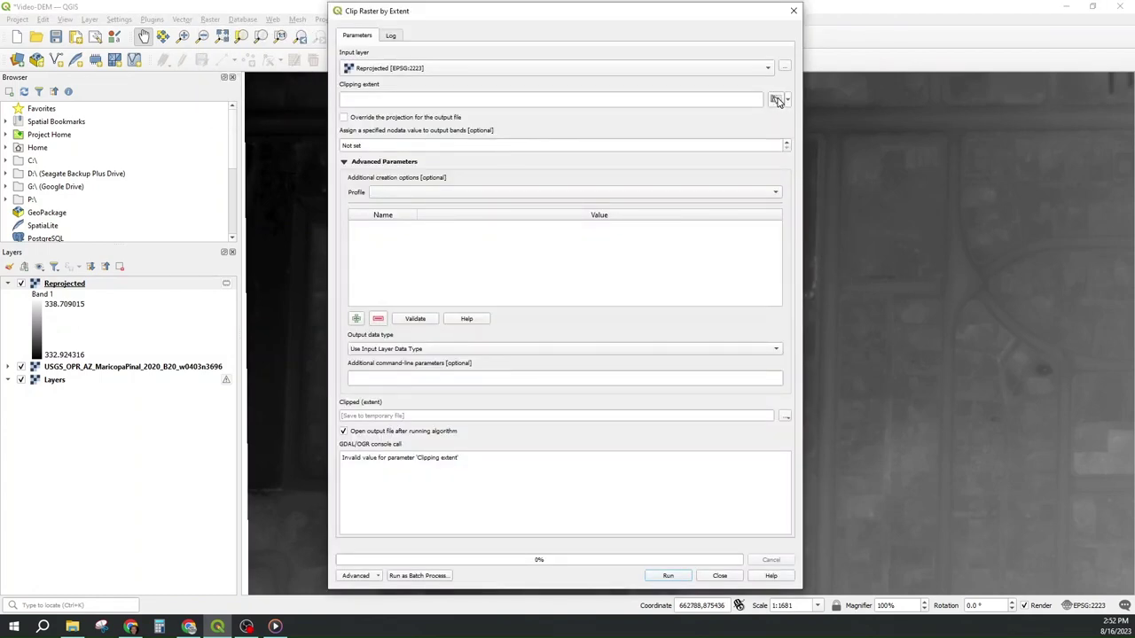
click(778, 100)
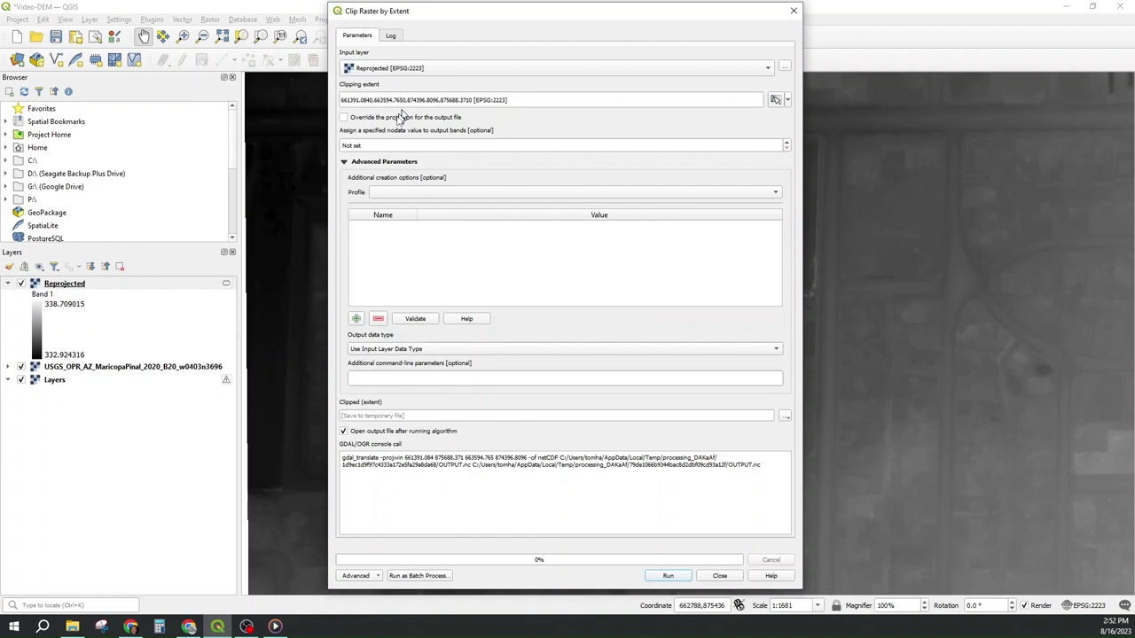
click(667, 576)
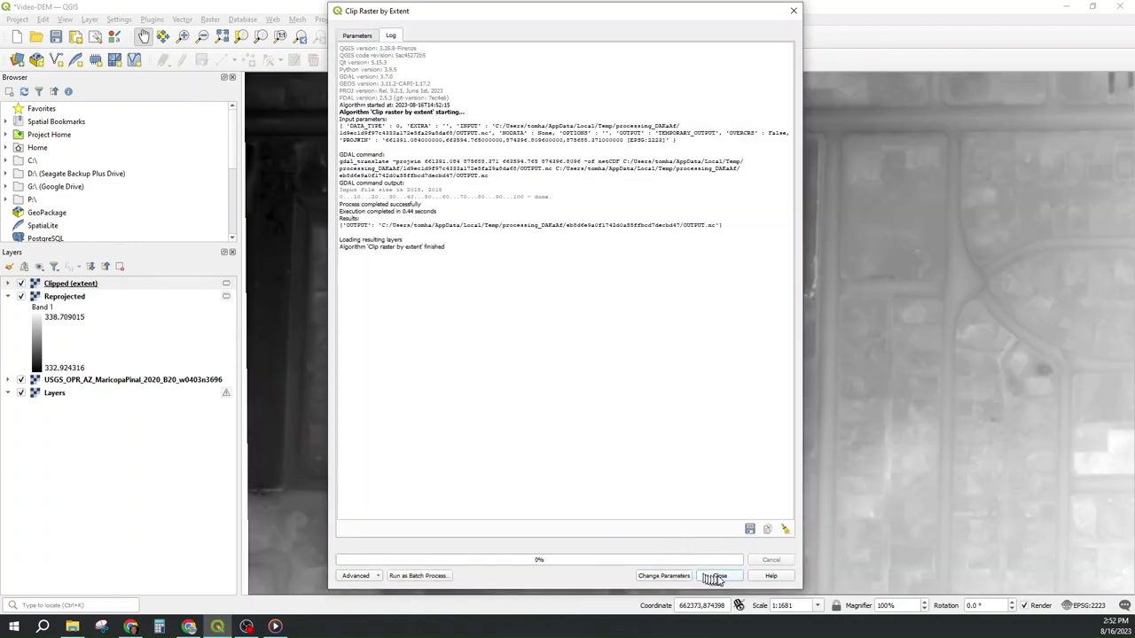
Select the new Clipped (extent) layer and bring up the Raster menu tools.
click(715, 576)
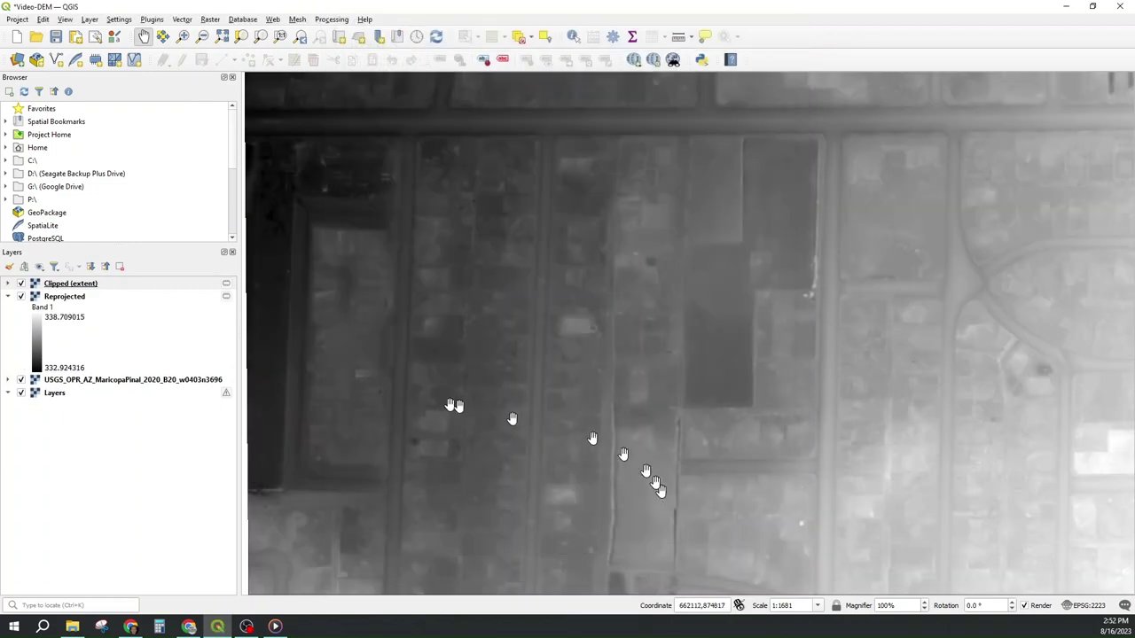
click(63, 287)
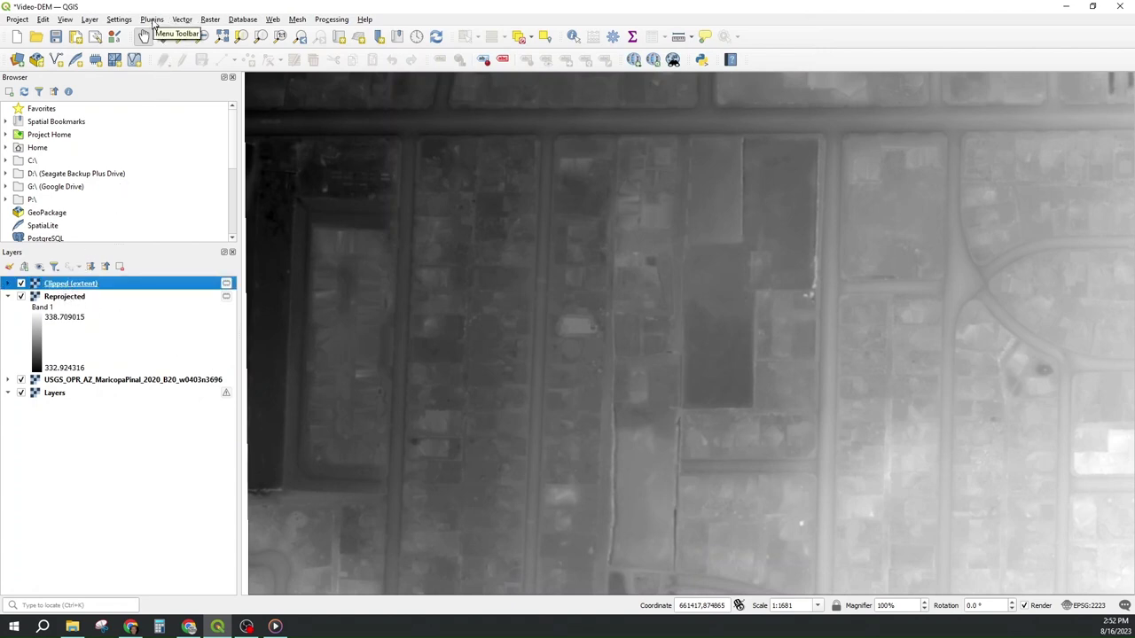
click(210, 19)
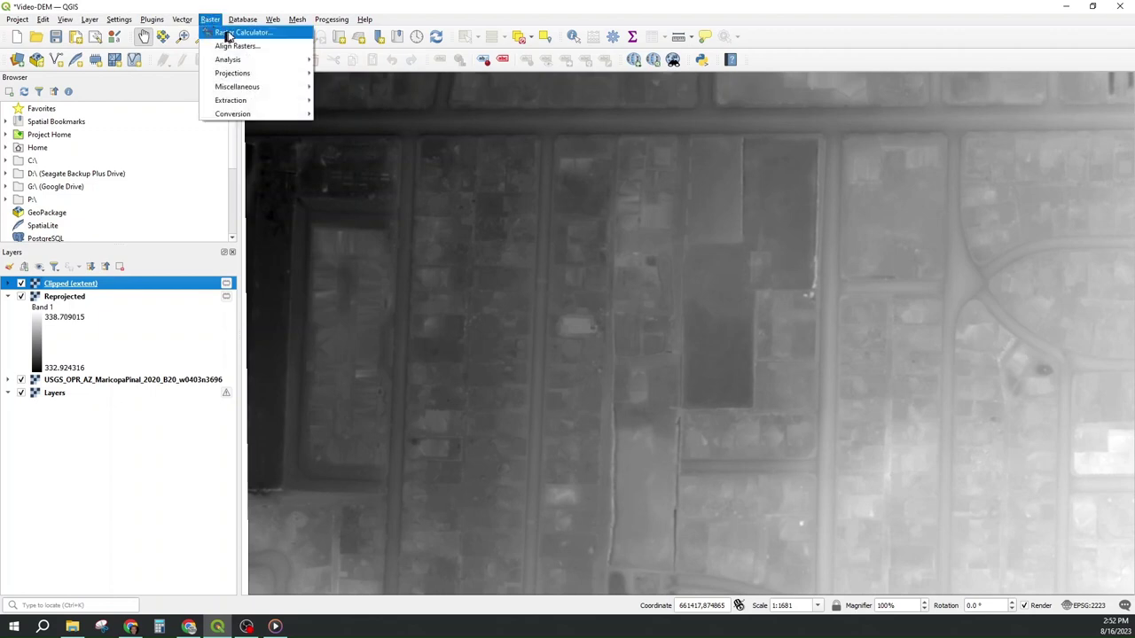
In the Raster Calculator, build the expression "Clipped (extent)@1" / 0.3048 to convert to feet.
click(240, 32)
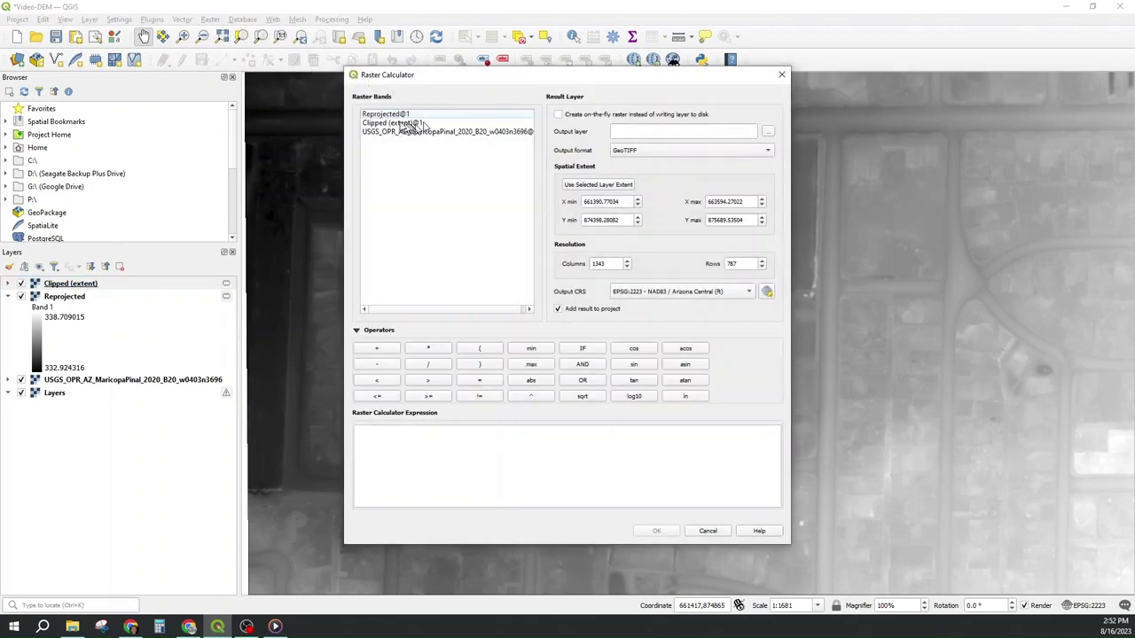
double_click(390, 125)
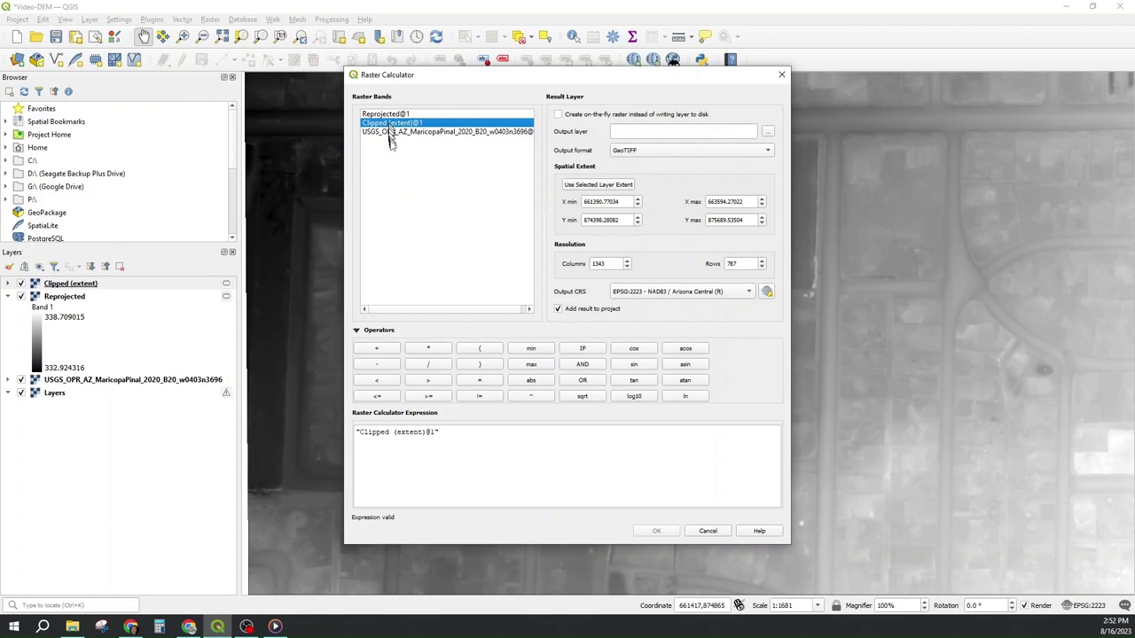
click(458, 432)
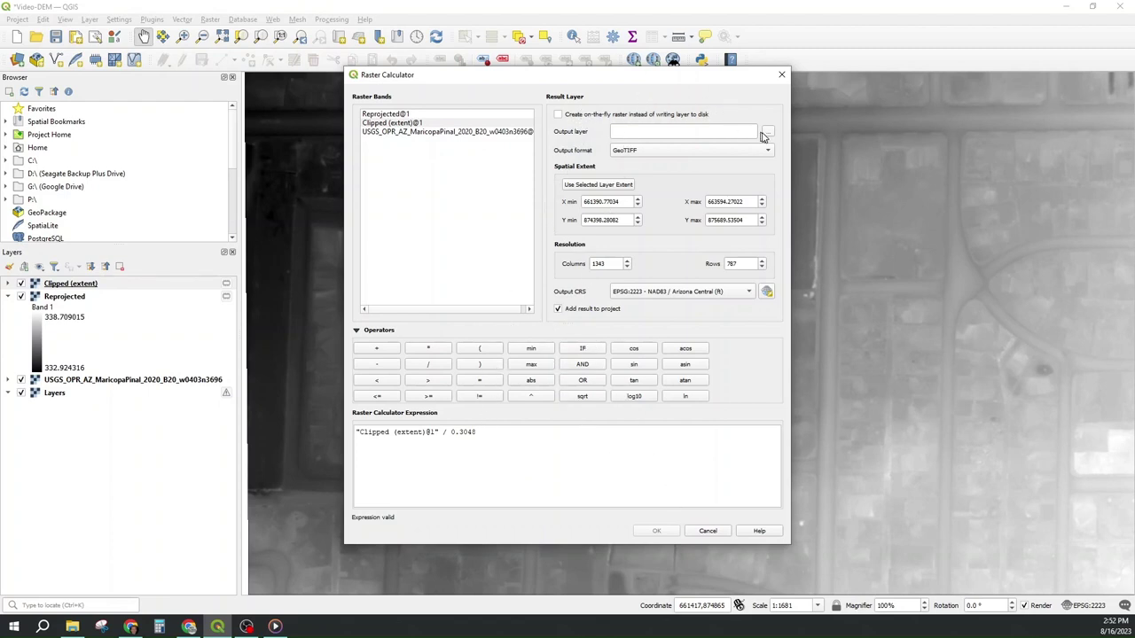
Save the result as USGS_OPR_AZ_MaricopaPinal_2020_B20_w0403n3696_AZ-Central_clipped_ift.tif, replacing the existing file, and add the layer.
click(768, 133)
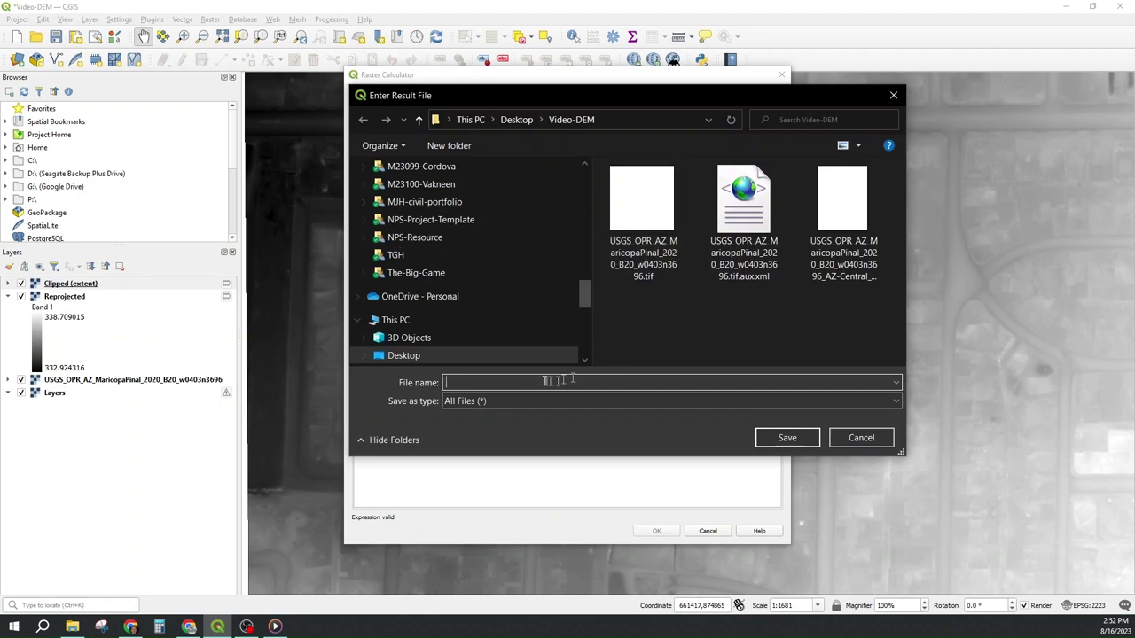
click(631, 251)
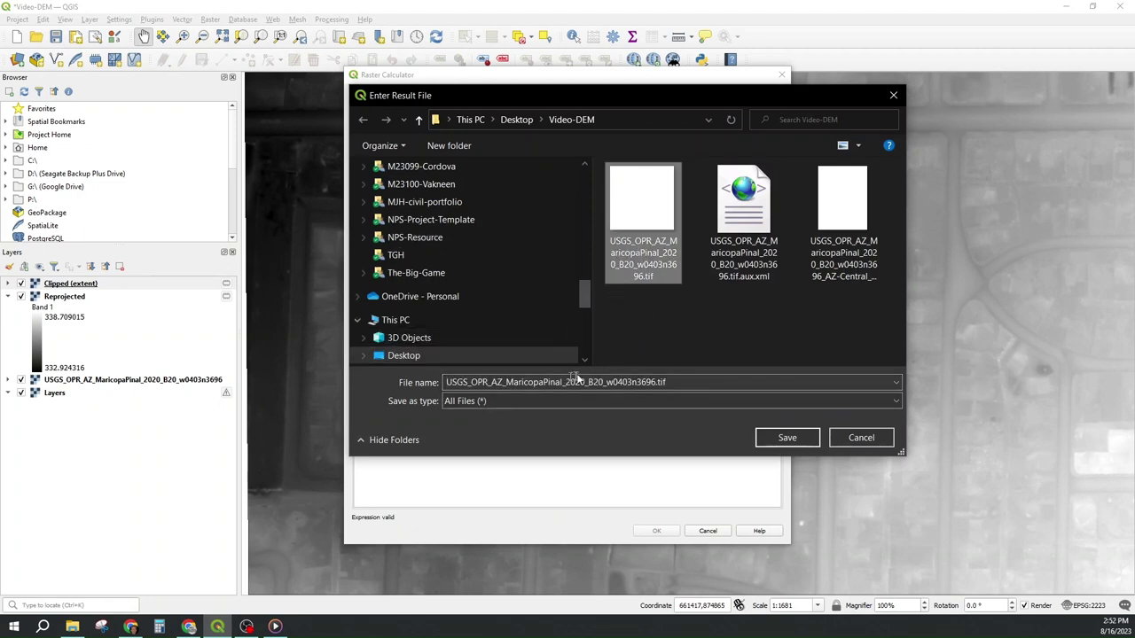
click(657, 382)
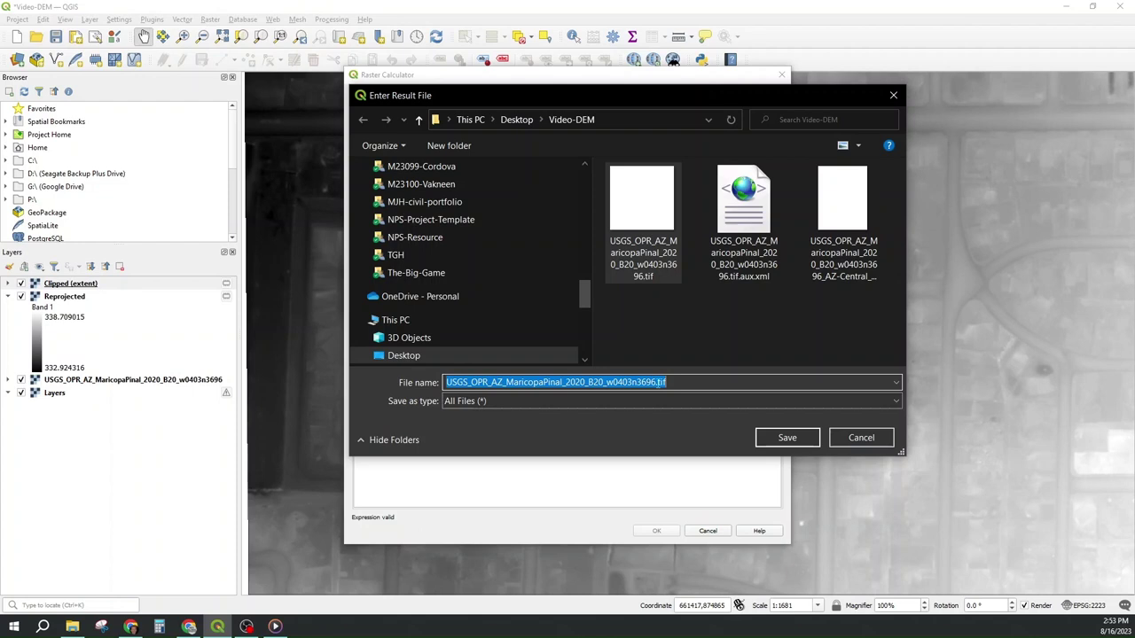
click(659, 382)
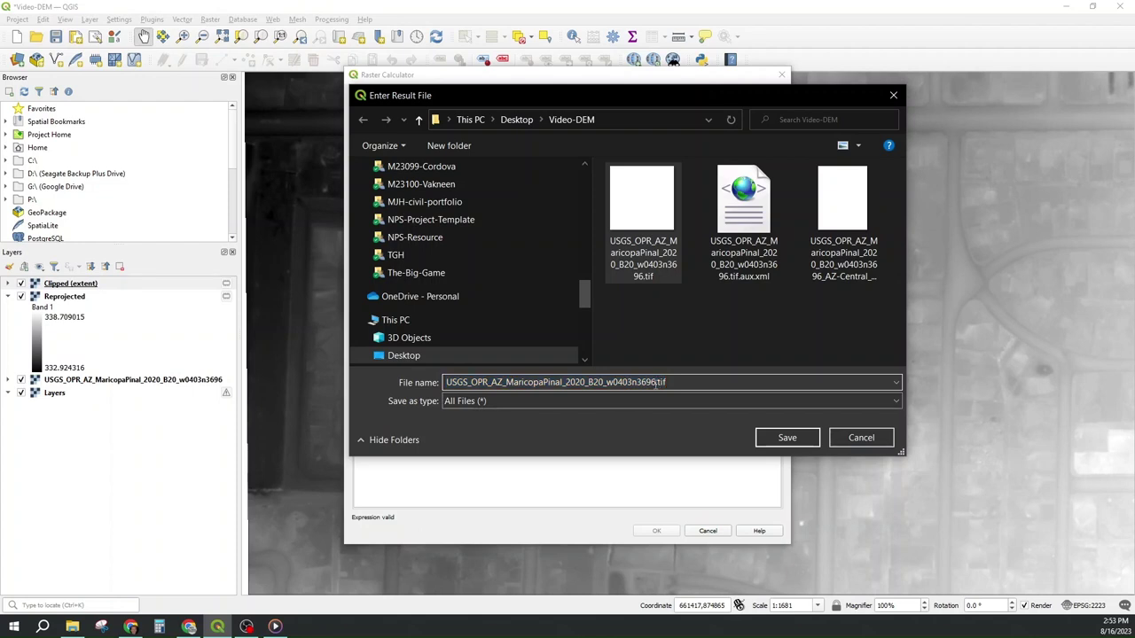
text(_AZ-Central_clipped_ift)
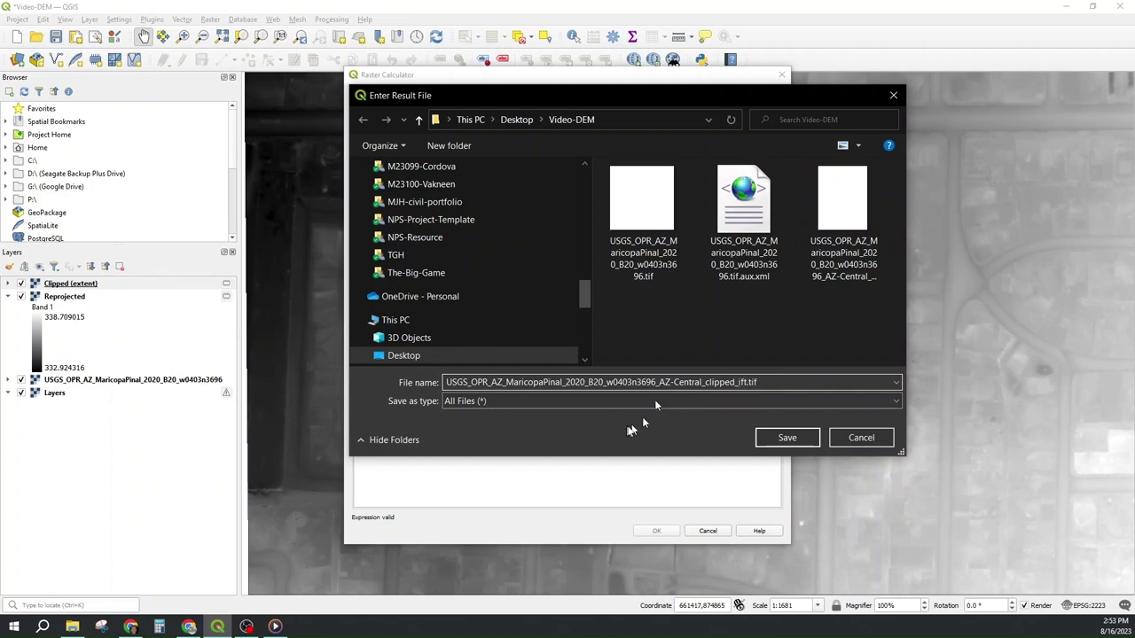
click(759, 435)
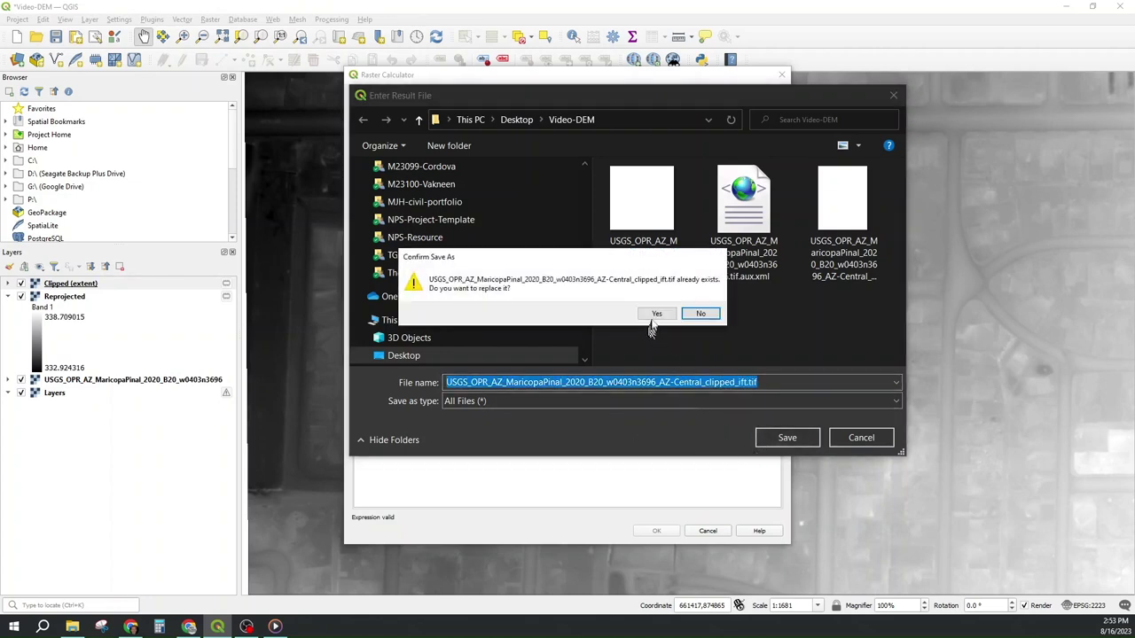
click(655, 315)
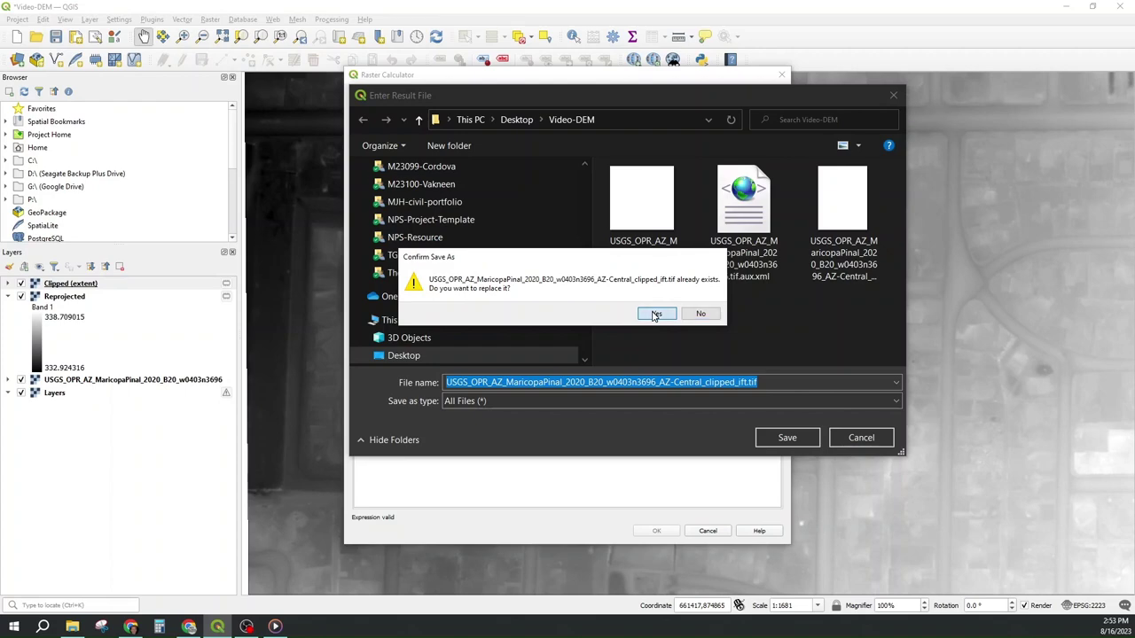
click(647, 532)
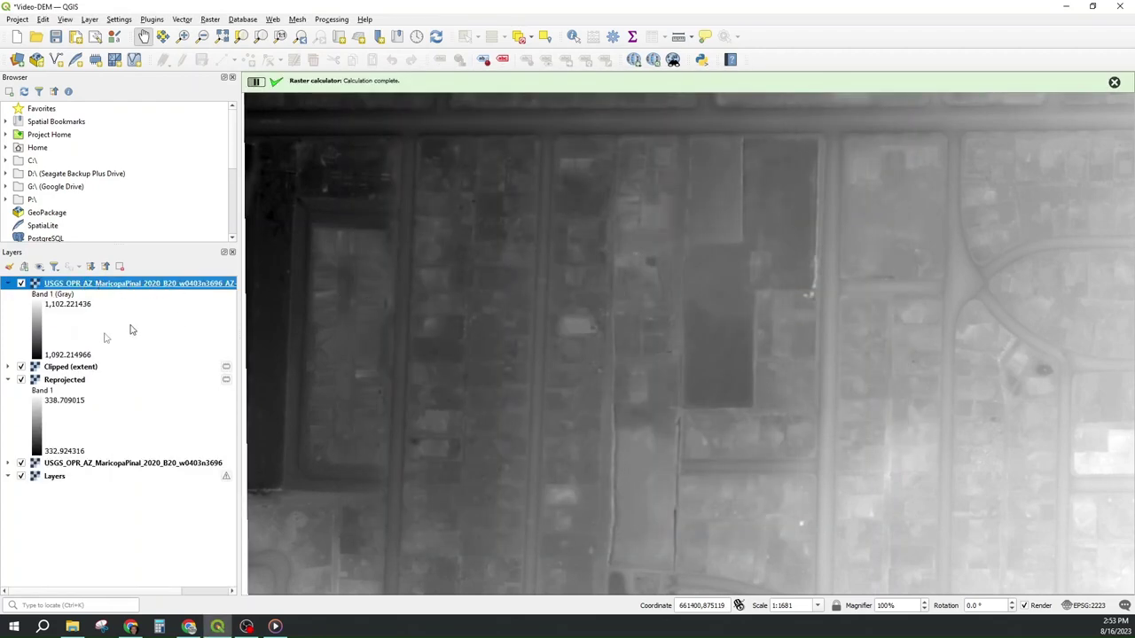
Remove the Clipped (extent), Reprojected and original USGS DEM layers, then zoom out the map.
right_click(64, 370)
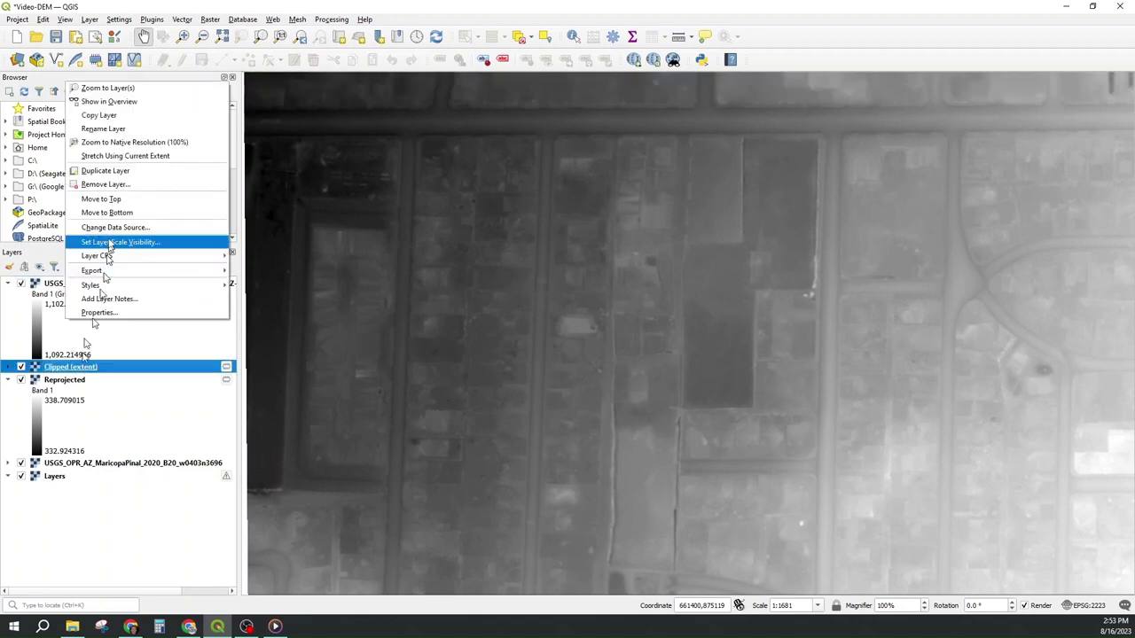
click(103, 184)
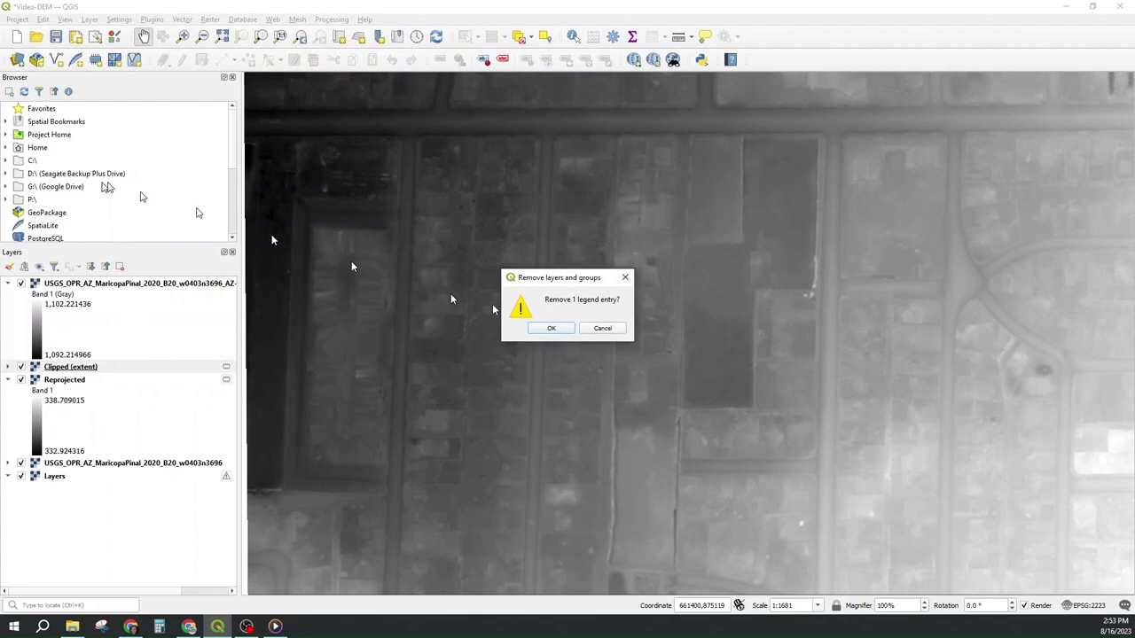
click(552, 330)
right_click(71, 375)
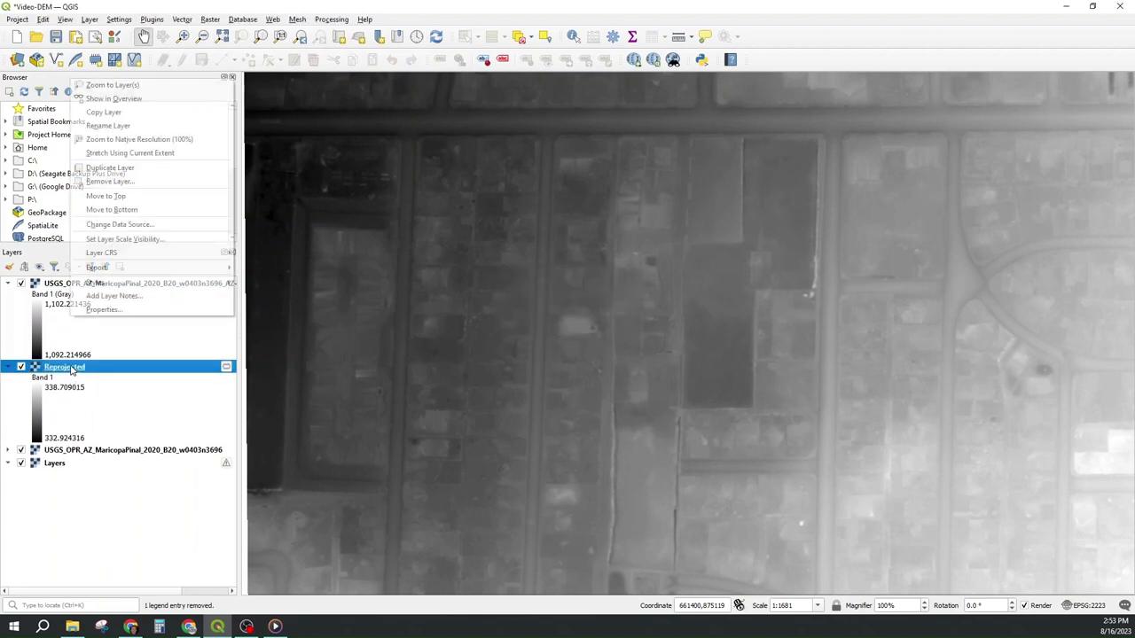
click(109, 185)
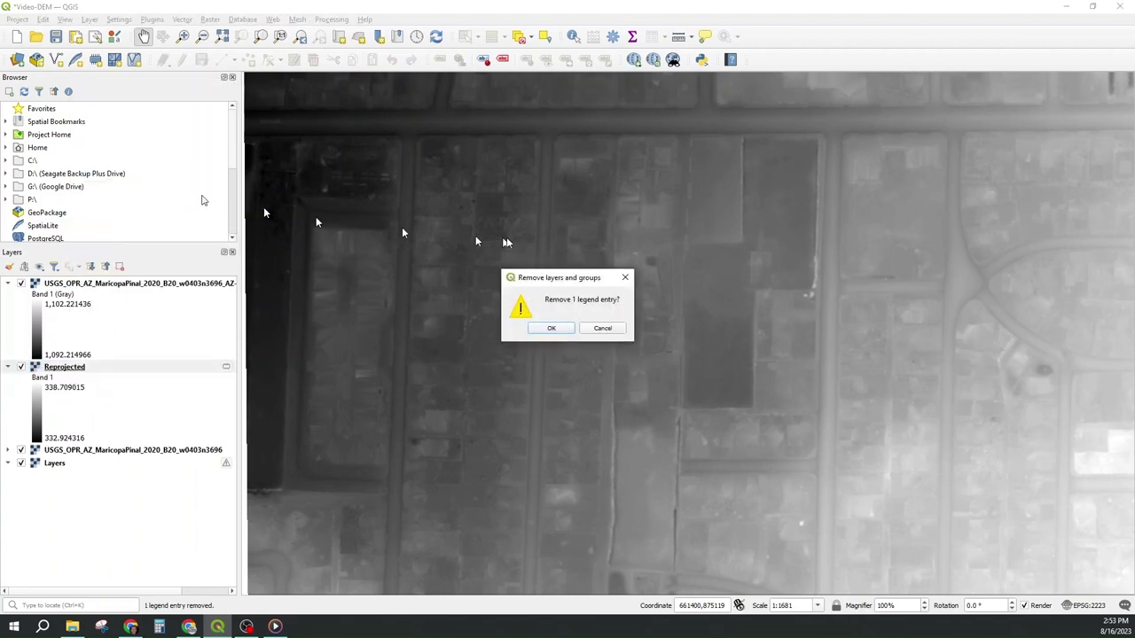
click(532, 328)
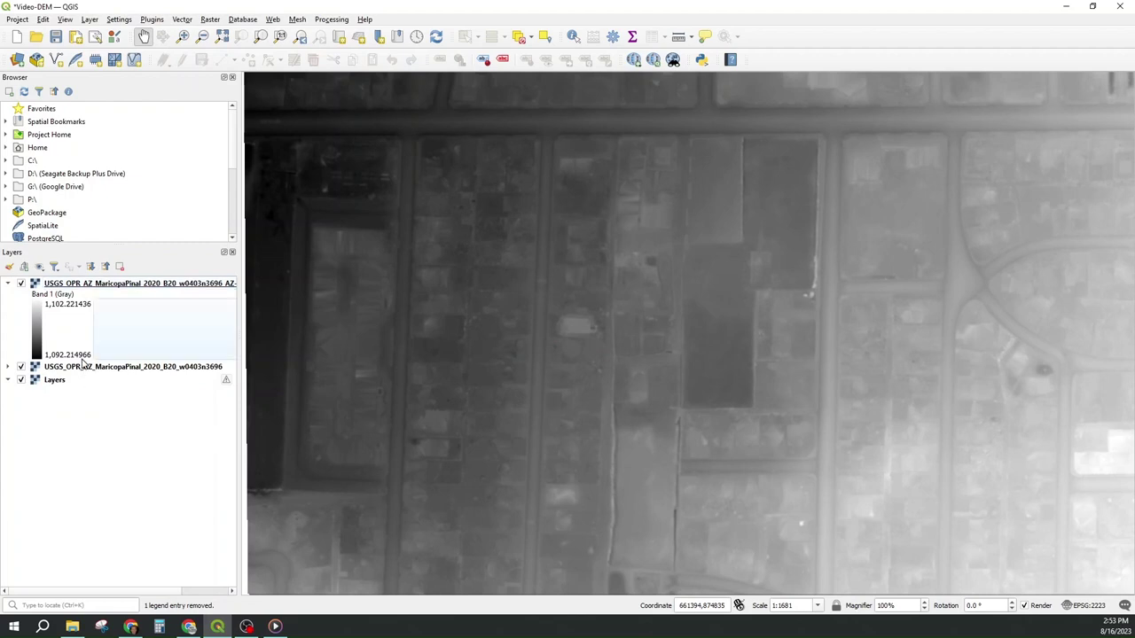
right_click(85, 371)
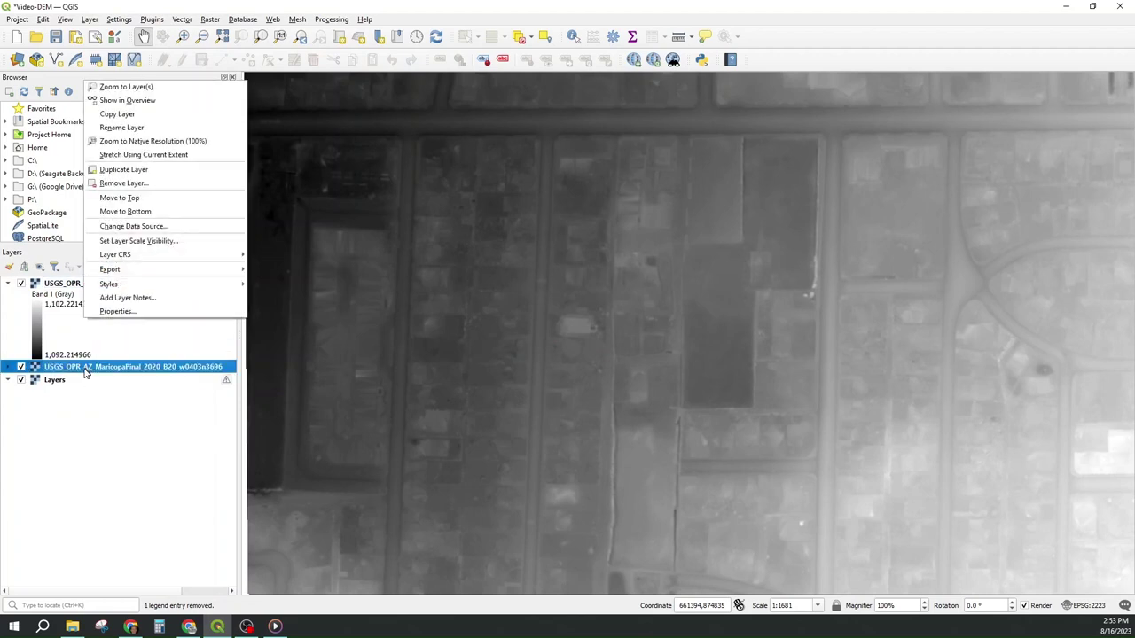
click(122, 185)
click(551, 328)
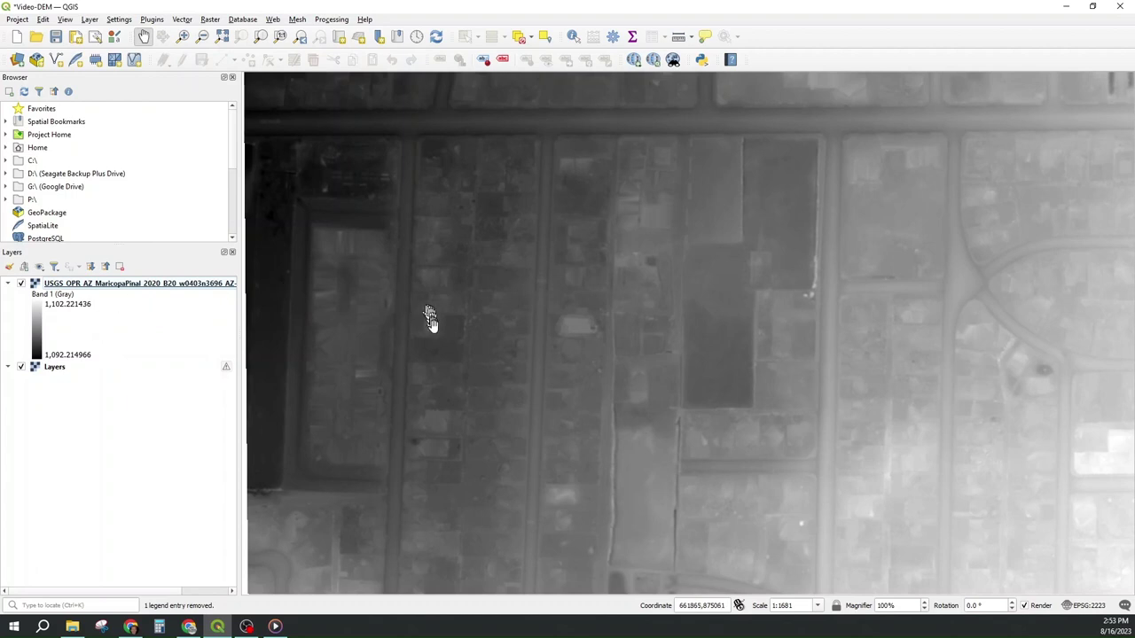
scroll(448, 345, down, 2)
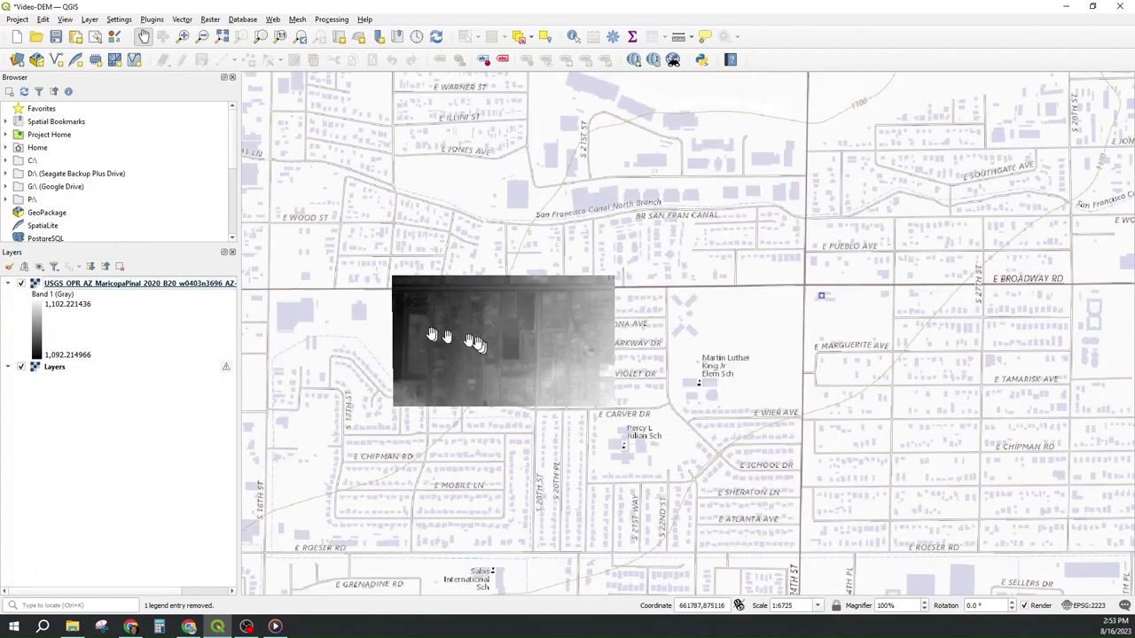
Set the feet-converted raster's symbology render type to Contours in Layer Properties.
click(112, 285)
right_click(113, 286)
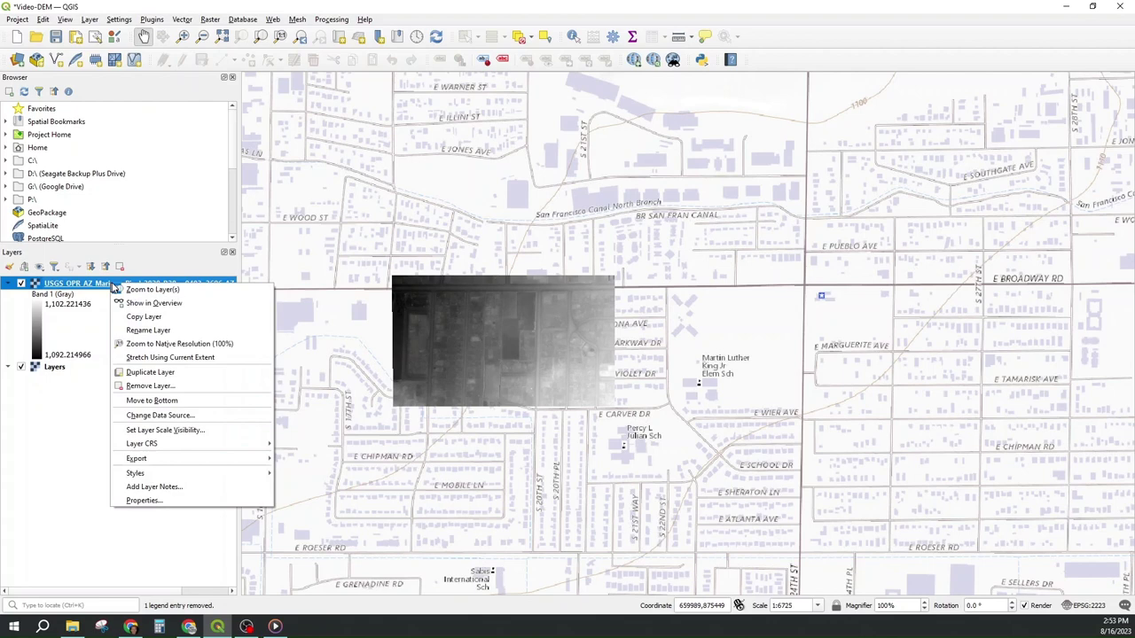
click(144, 501)
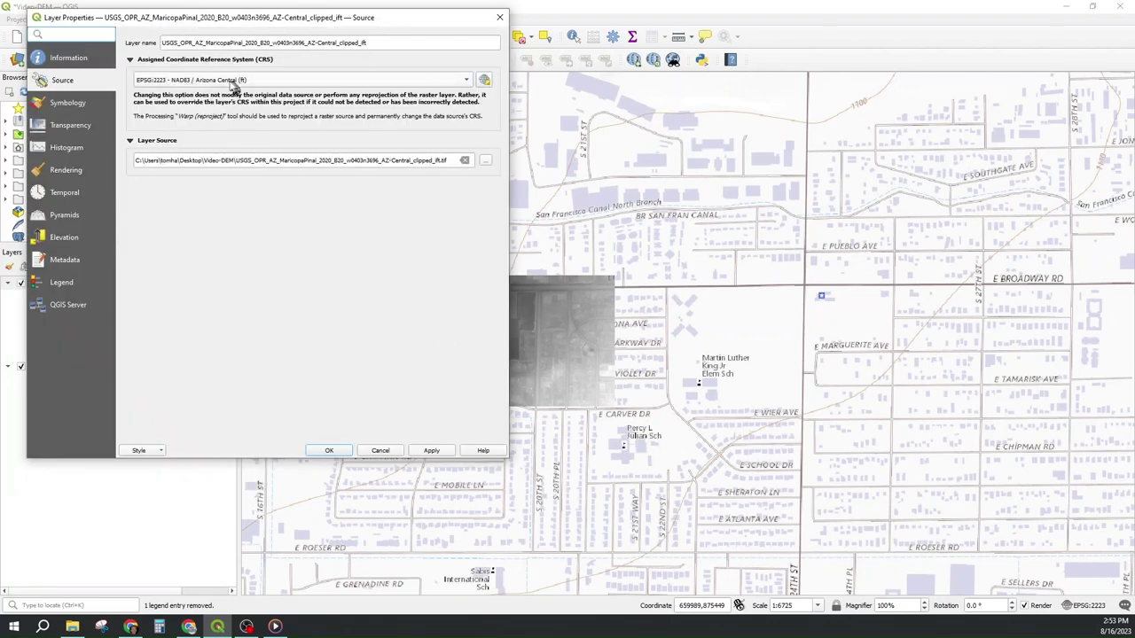
mouse_move(223, 84)
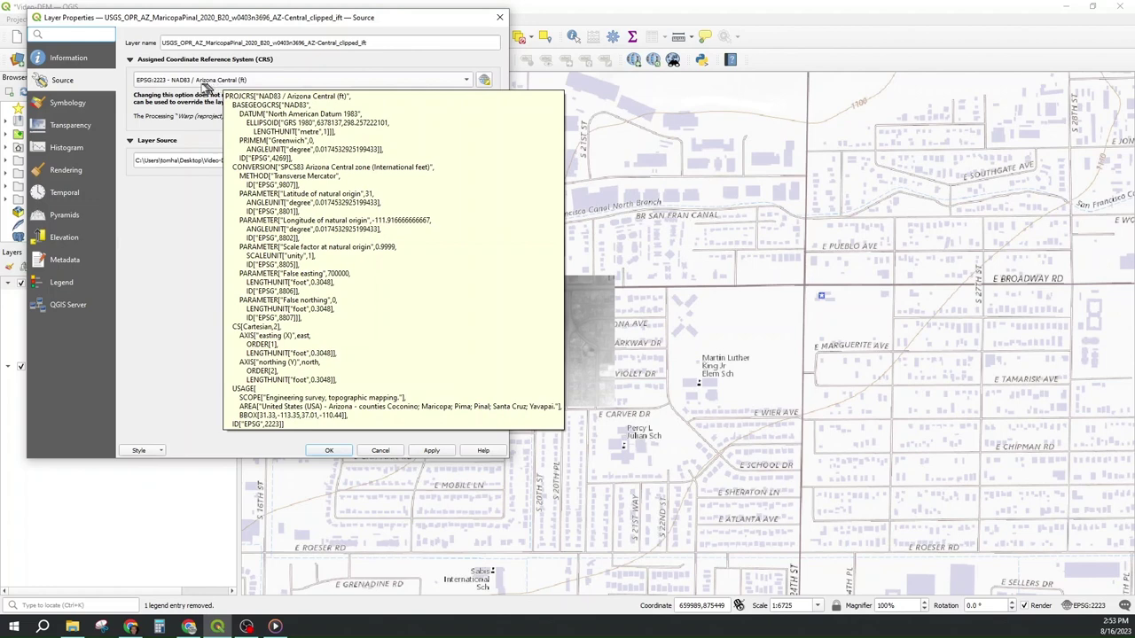
click(69, 104)
click(179, 55)
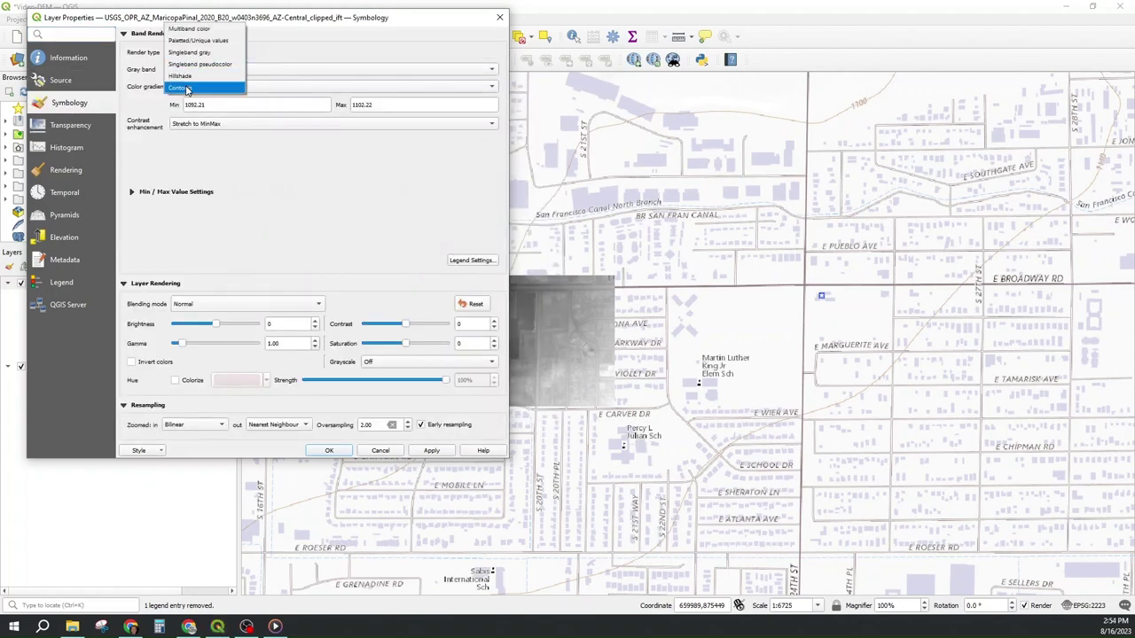
click(186, 89)
Use a 0.2 contour interval, index interval 1, light red contours and red index contours.
drag(367, 89, 267, 92)
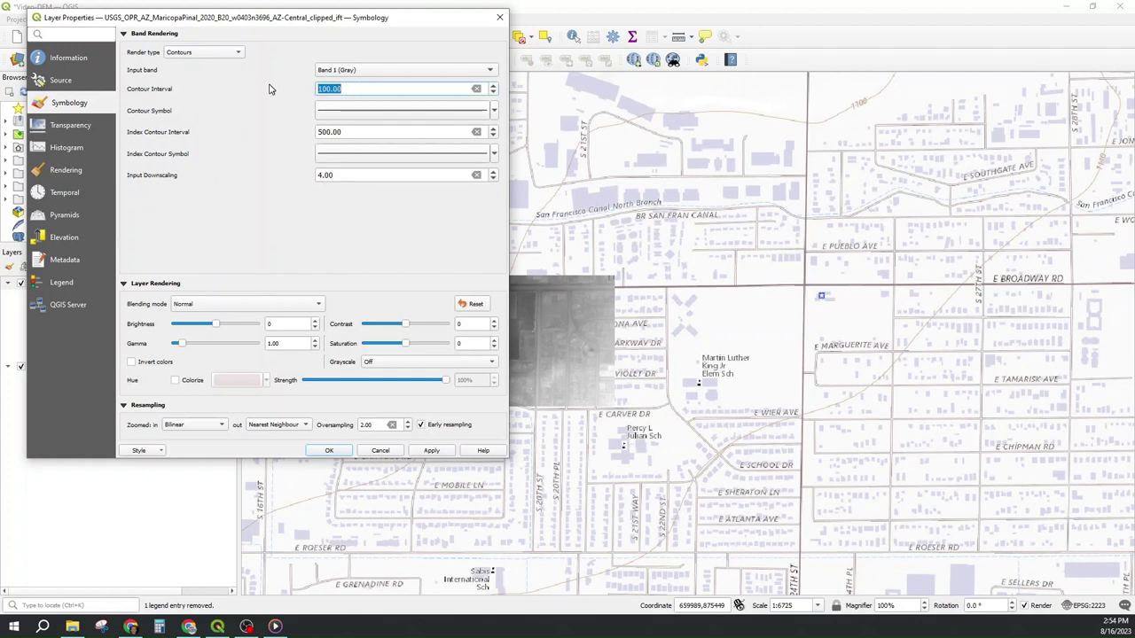
text(.2)
drag(343, 131, 276, 129)
text(.2)
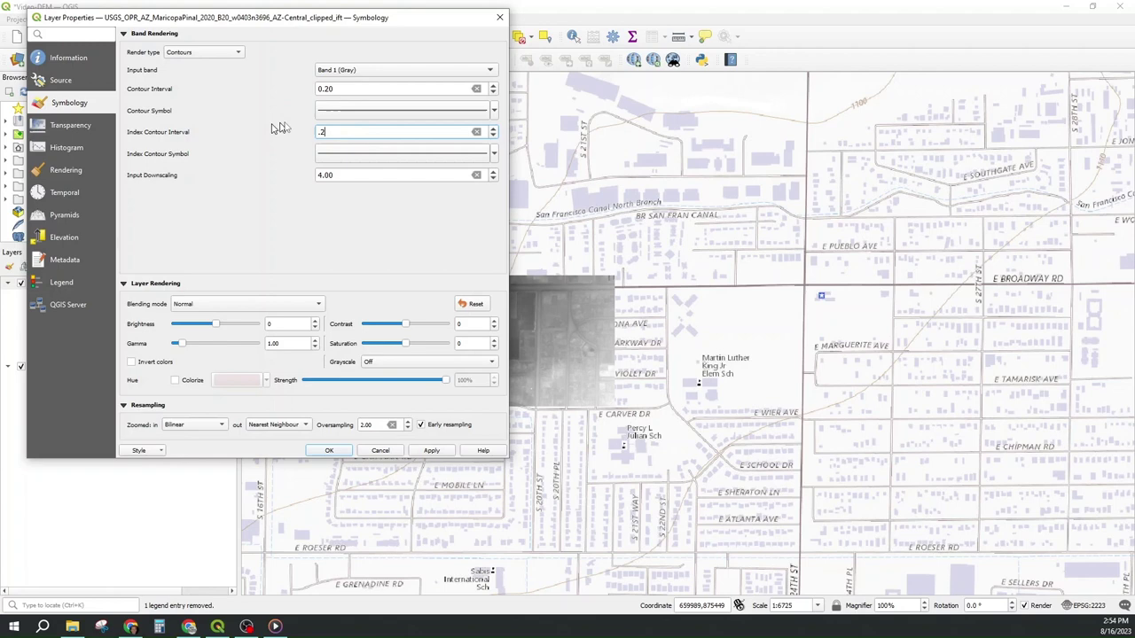
click(494, 110)
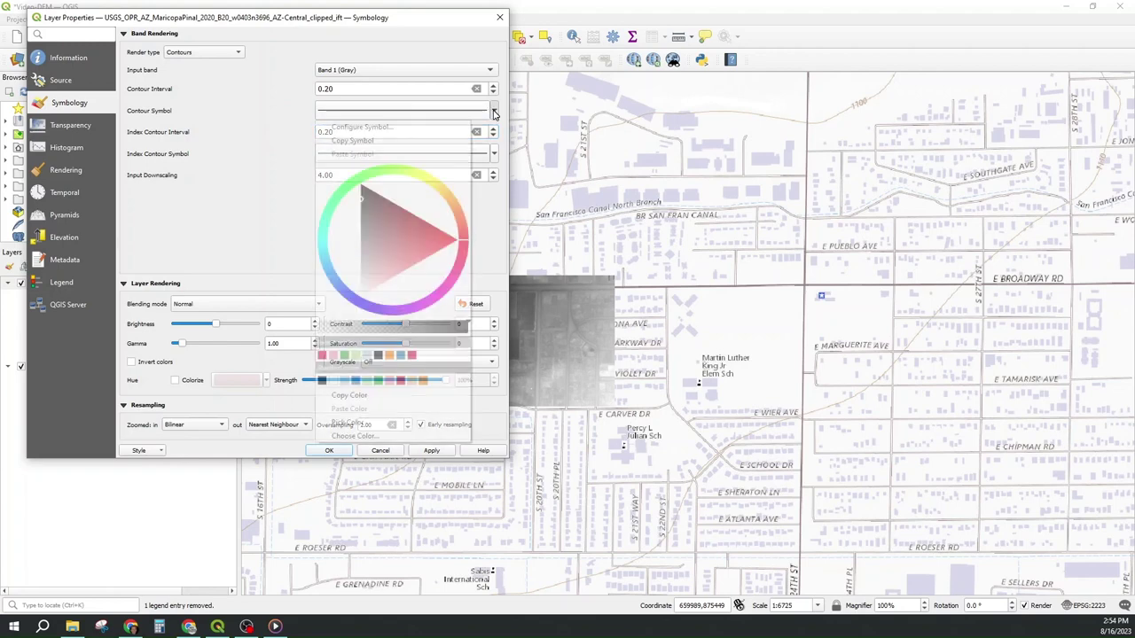
click(334, 356)
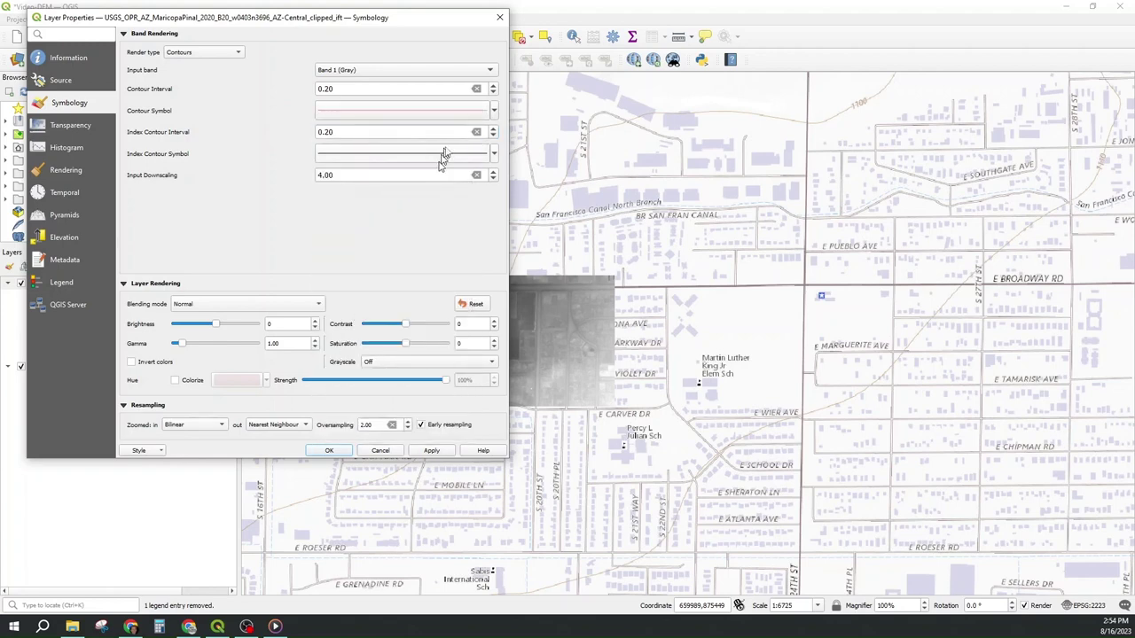
click(493, 156)
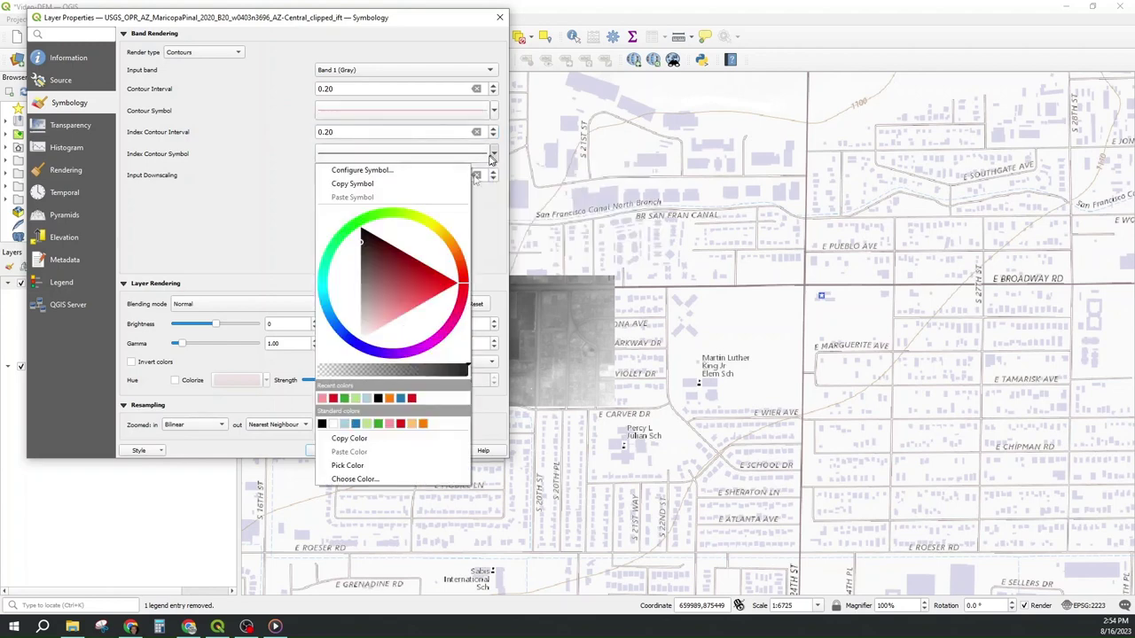
click(330, 399)
double_click(363, 134)
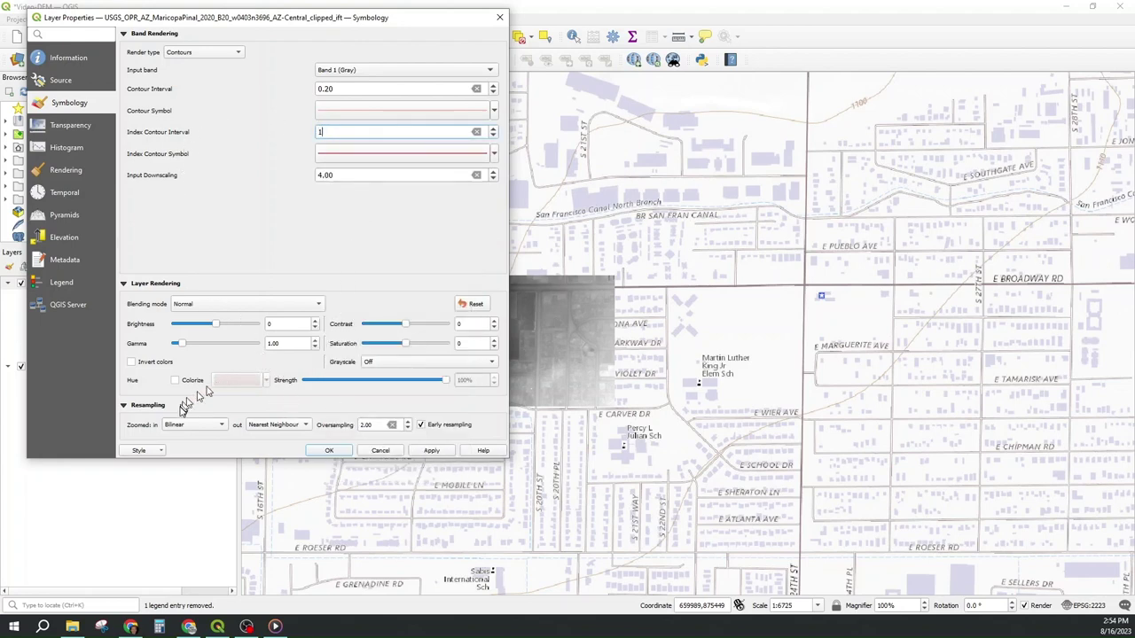
click(328, 449)
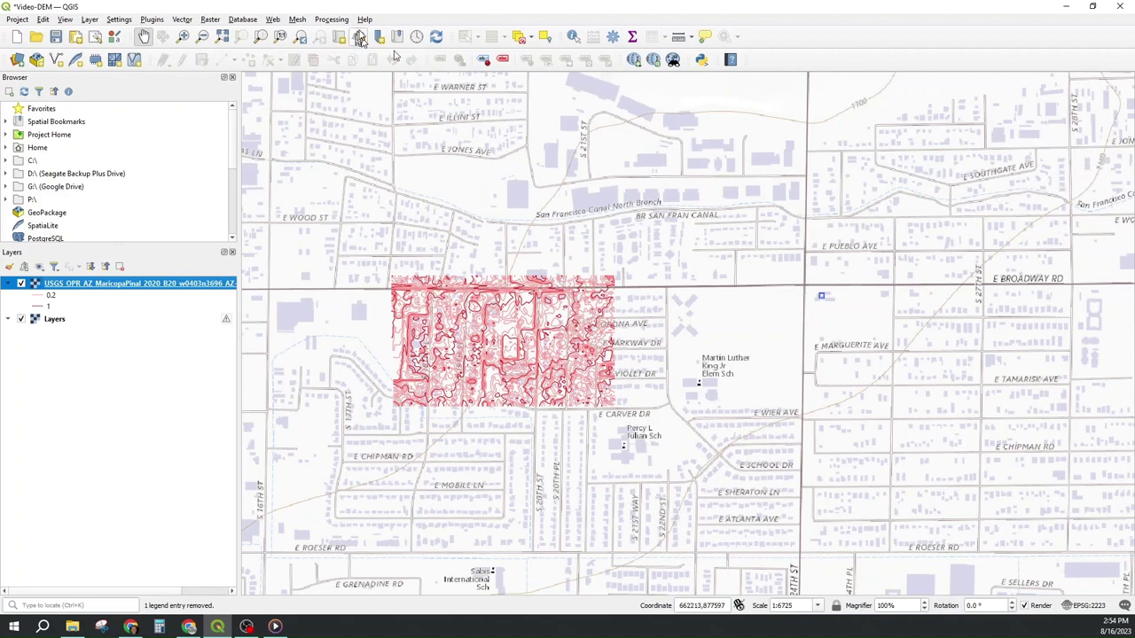
Identify DEM elevations at several spots, about 1098.69 near Broadway Rd, then switch to the survey datasheet.
click(573, 39)
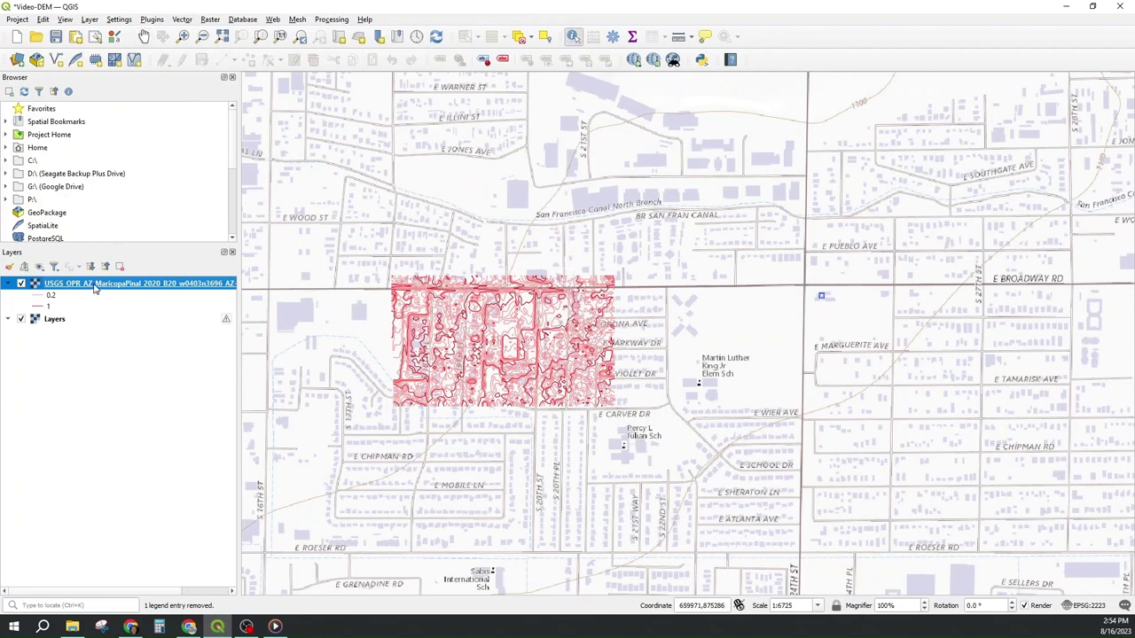
click(561, 331)
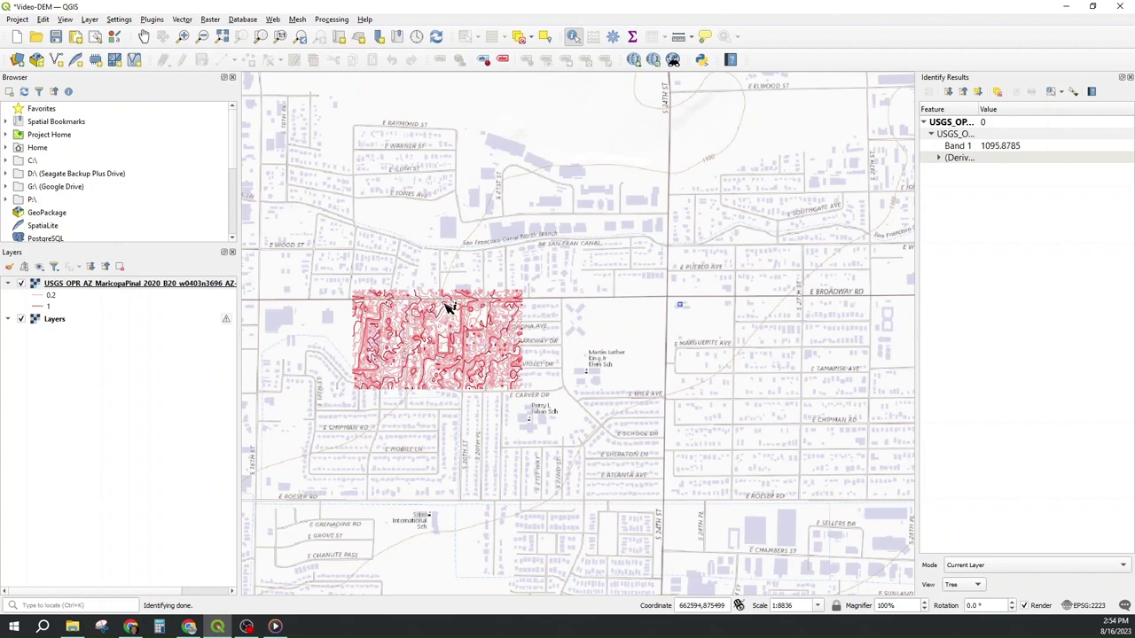
click(441, 342)
click(379, 312)
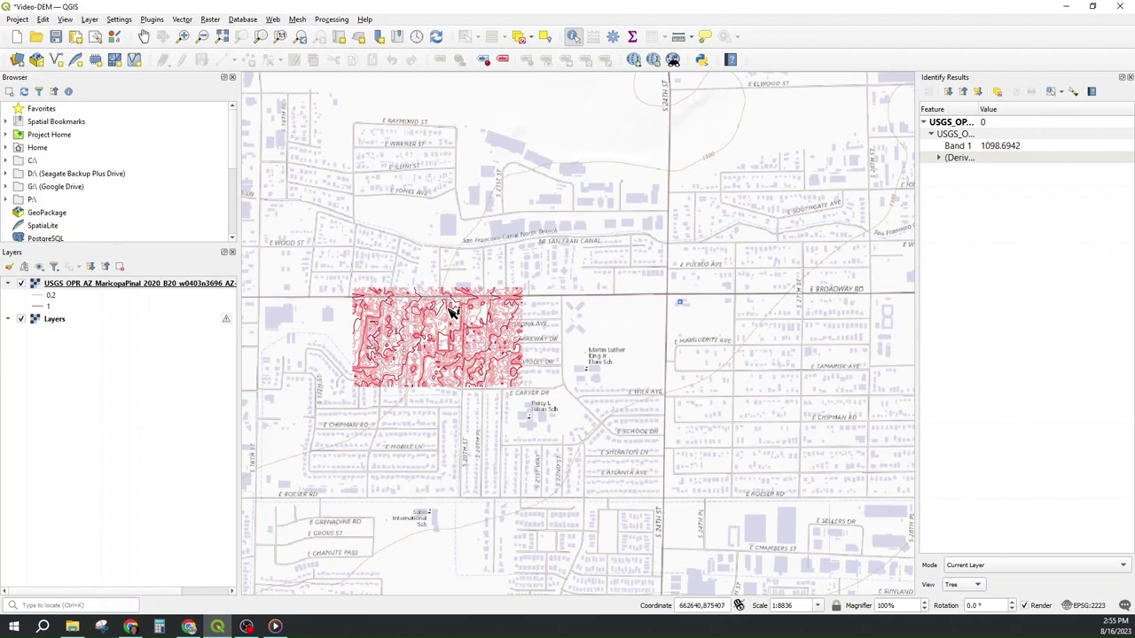
key(alt+Tab)
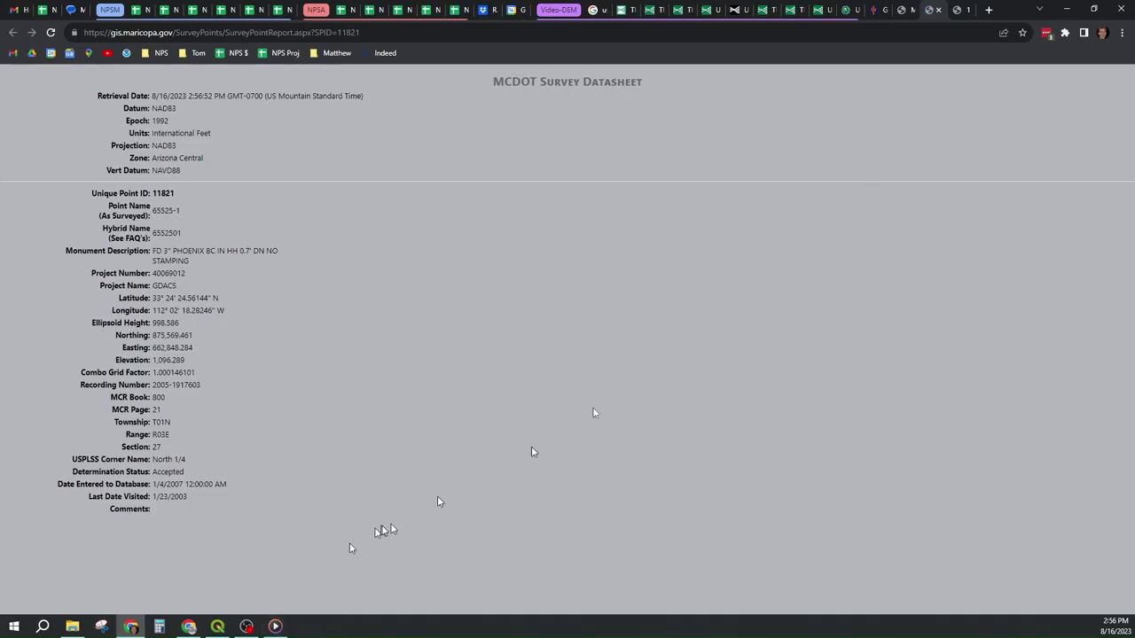
Compare survey point 11821's datasheet elevation 1,096.289 with its map location, then return to QGIS.
click(903, 9)
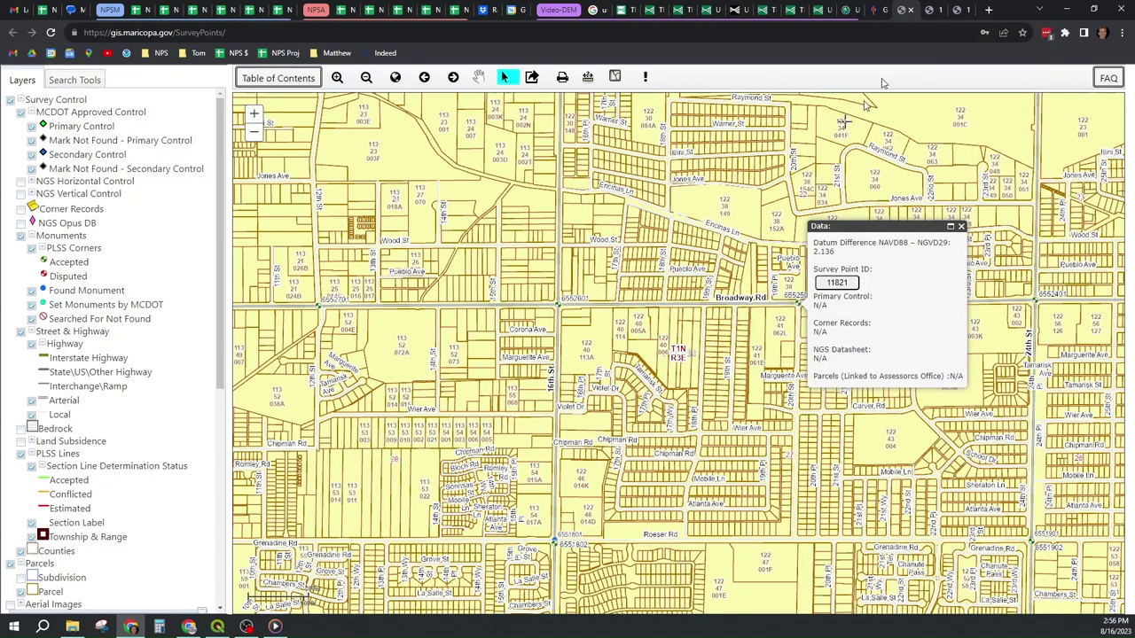
click(931, 11)
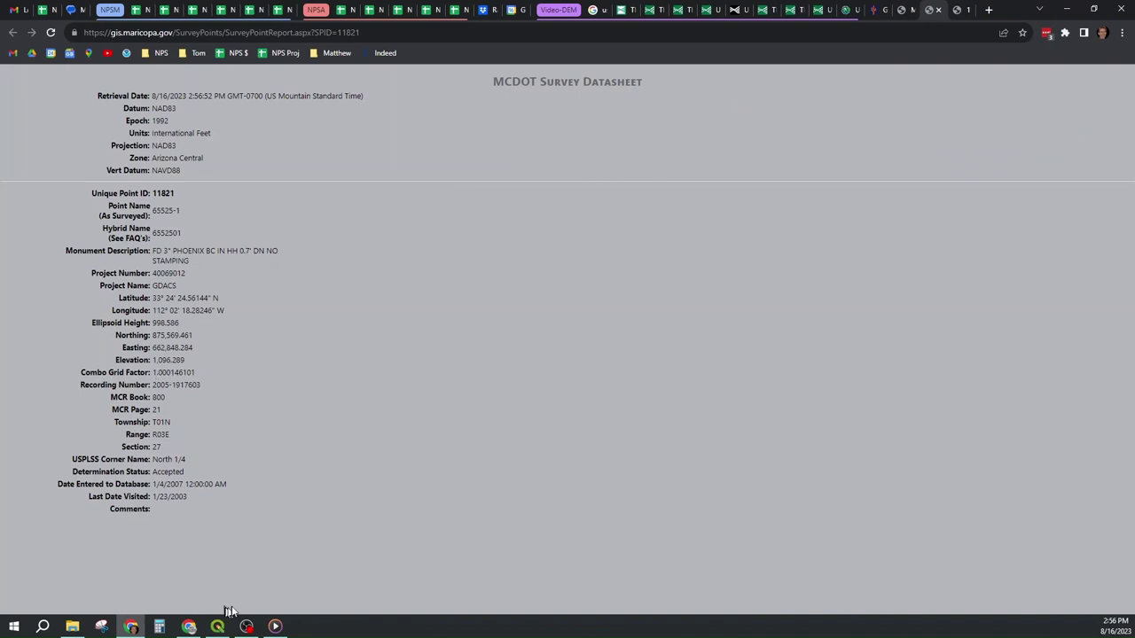
click(871, 11)
click(899, 12)
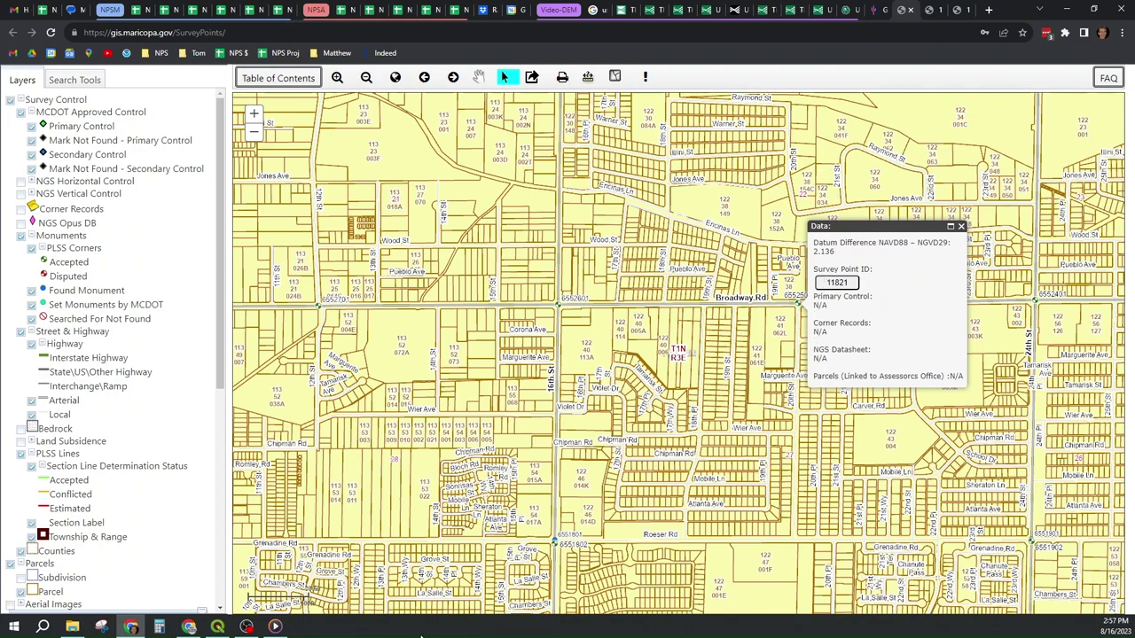
click(217, 627)
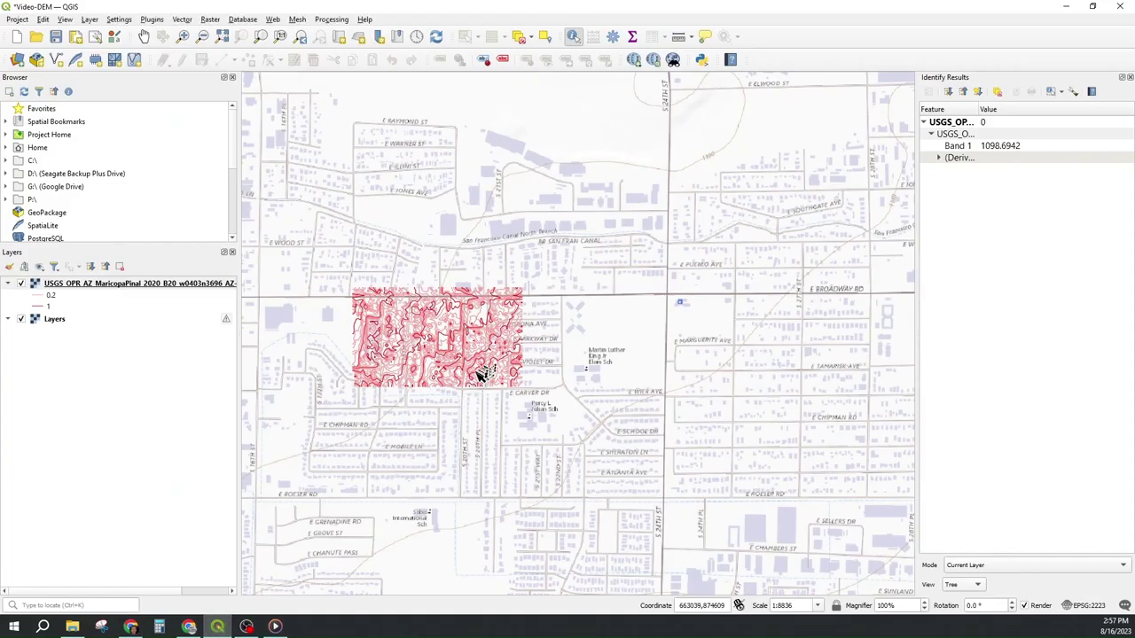
Sample the DEM near the survey monument, reading 1096.7112, then open the Video-DEM folder.
click(466, 299)
key(super+e)
Confirm clipped_ift.tif in Video-DEM is 1343 x 787 and 4.04 MB, then return to TNM Download.
drag(985, 333, 653, 150)
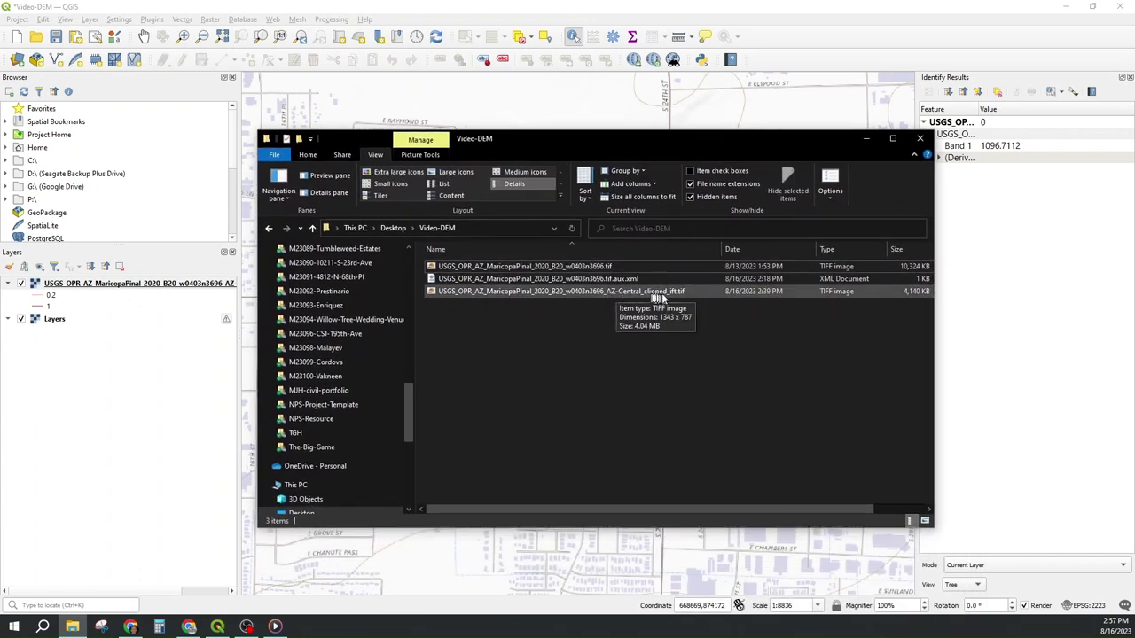
click(433, 293)
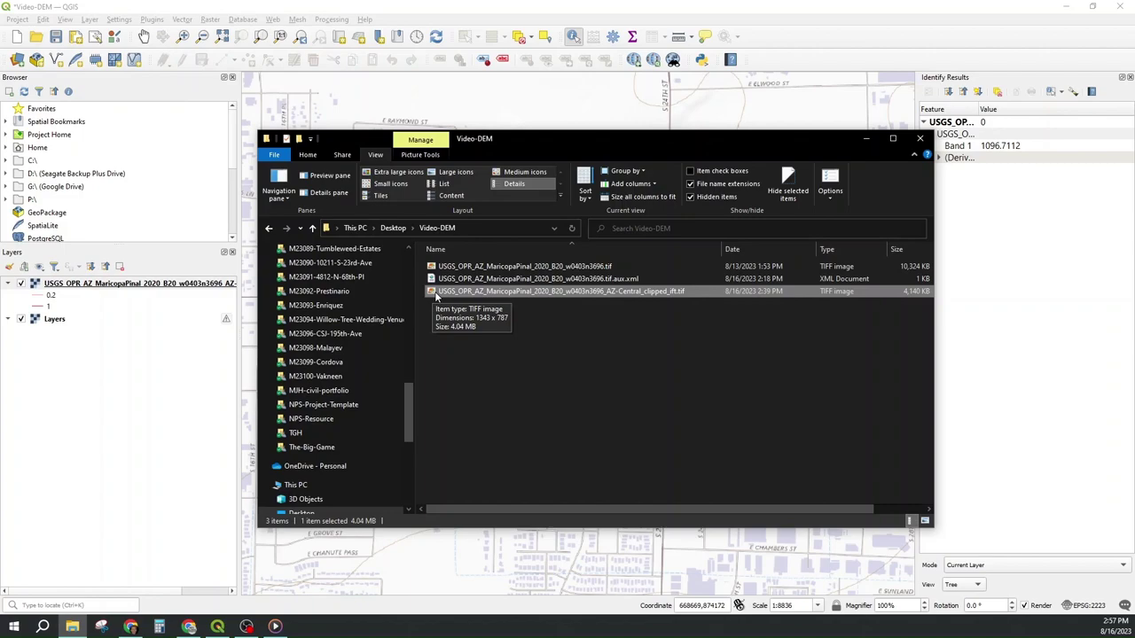
key(alt+Tab)
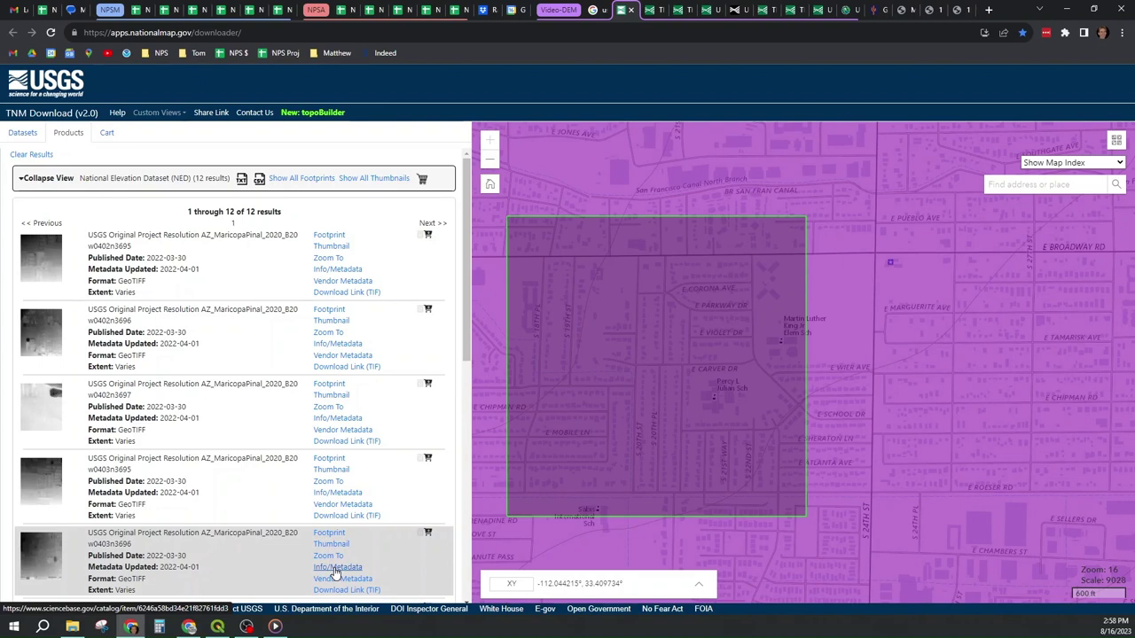
Open the AZ_MaricopaPinal_1_2020 Summary_Report PDF from the staged reports/ folder in a new tab.
click(649, 10)
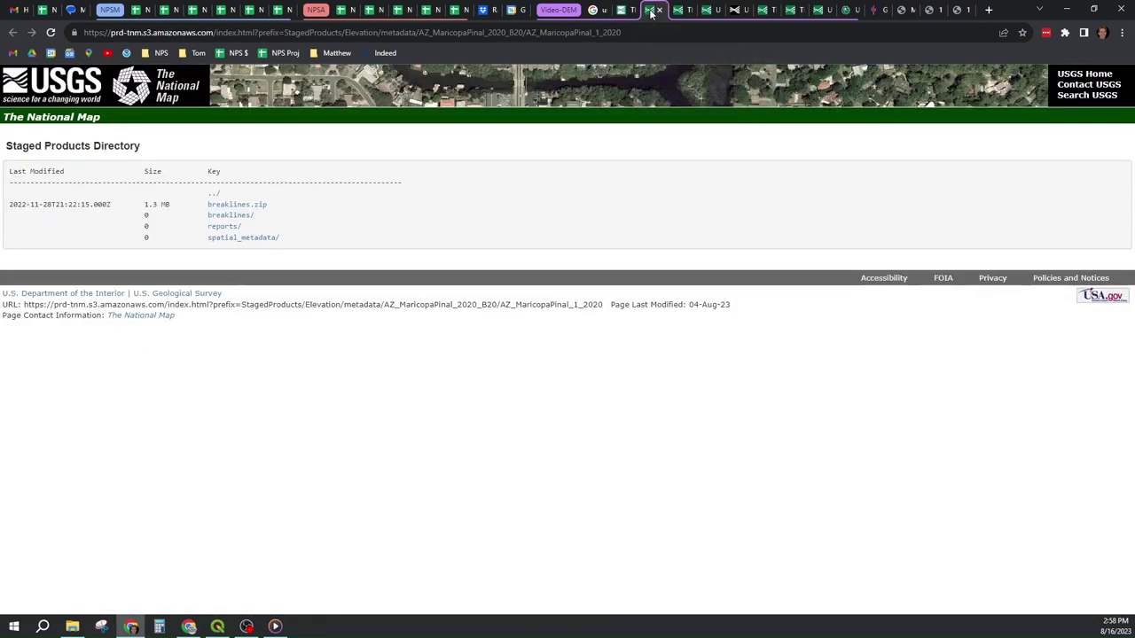
click(225, 228)
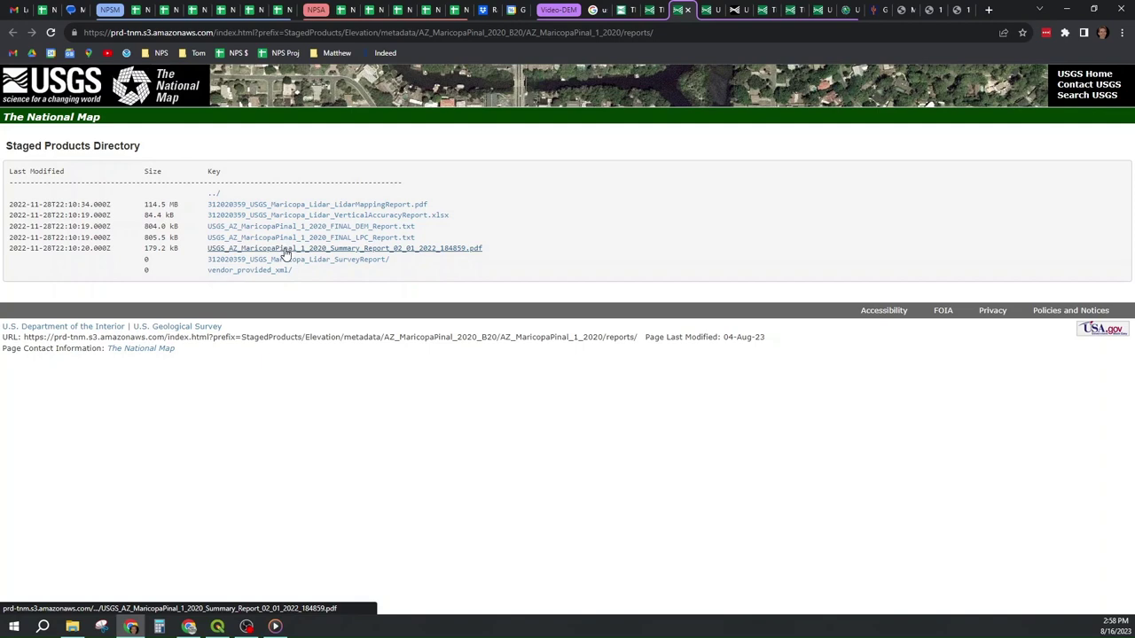
middle_click(286, 253)
Highlight the report's '9.8 cm absolute vertical accuracy at the 95-percent confidence' statement.
click(710, 10)
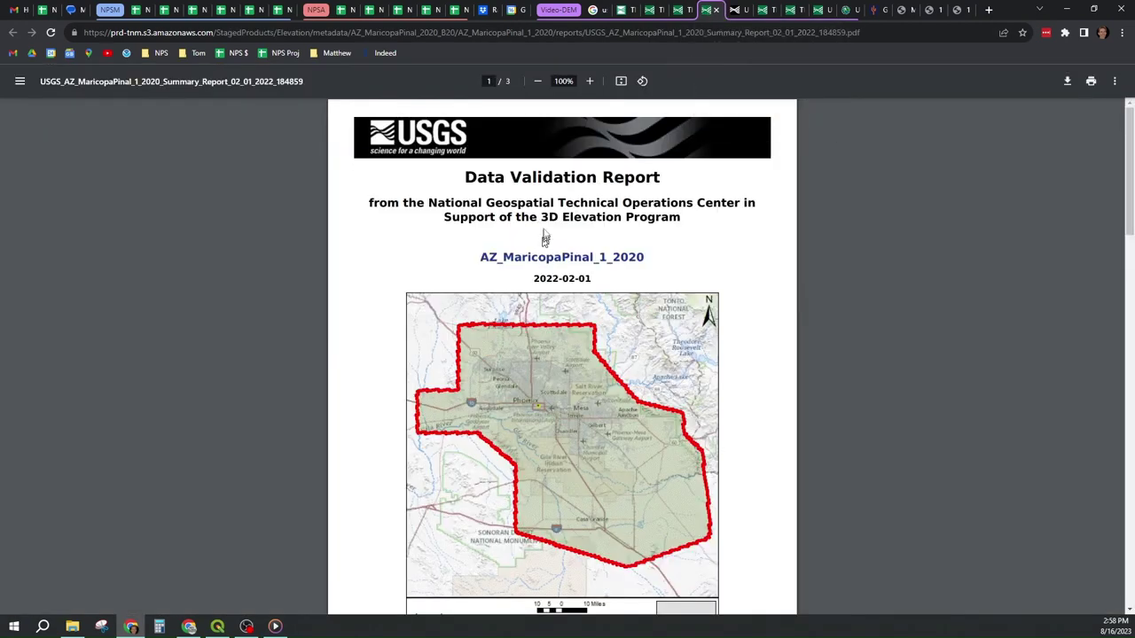
scroll(523, 266, down, 10)
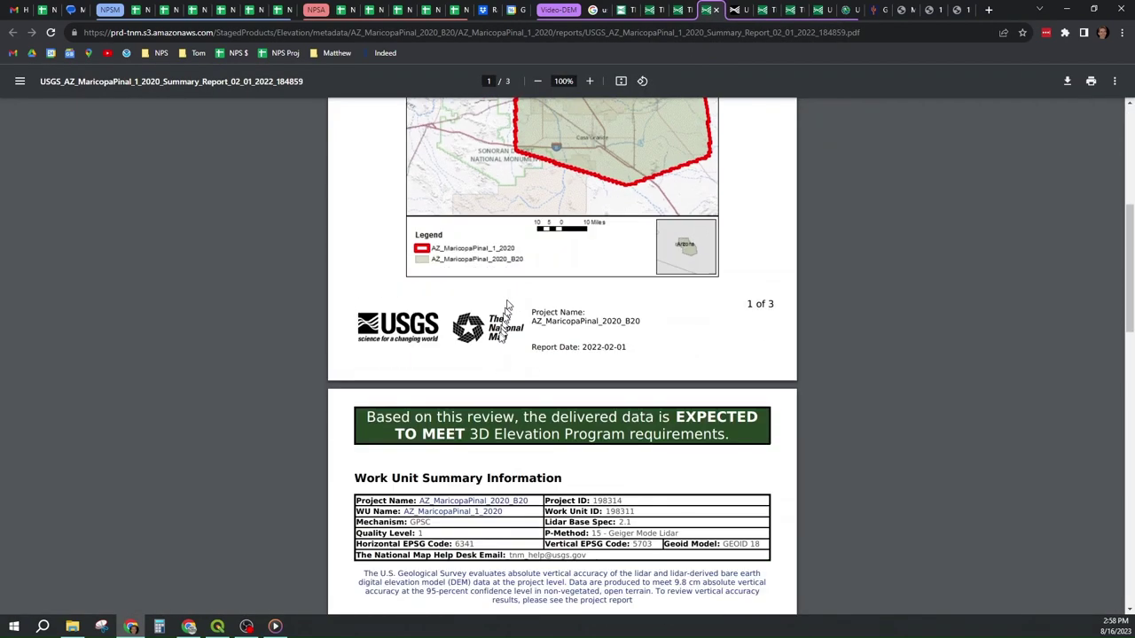
ctrl+scroll(539, 295, up, 2)
ctrl+scroll(540, 294, up, 3)
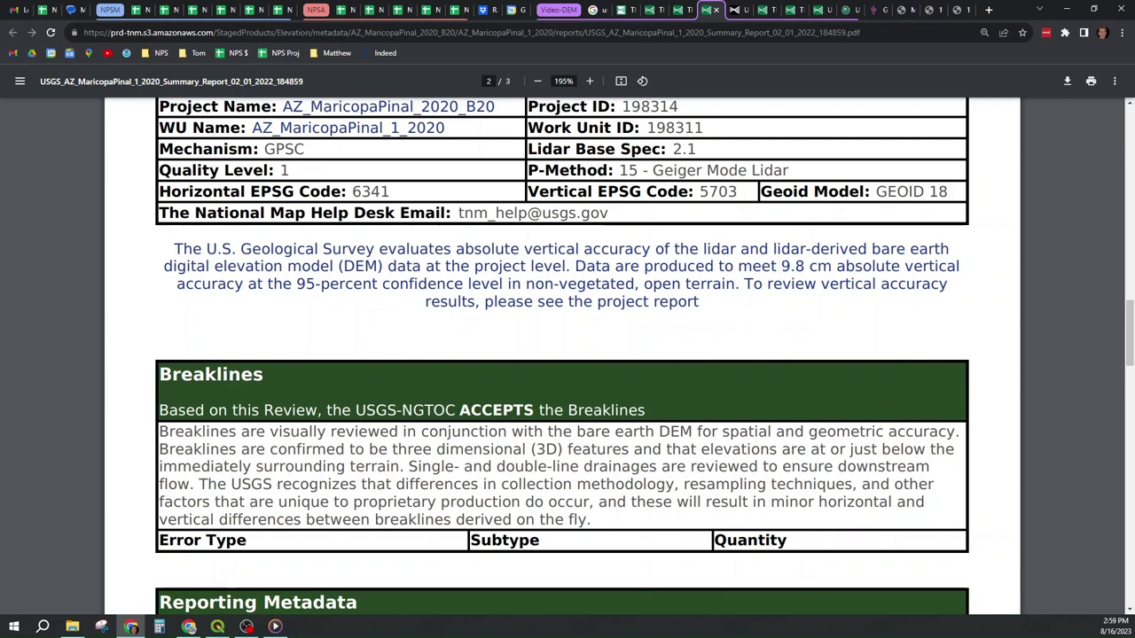
click(781, 266)
drag(781, 266, 453, 284)
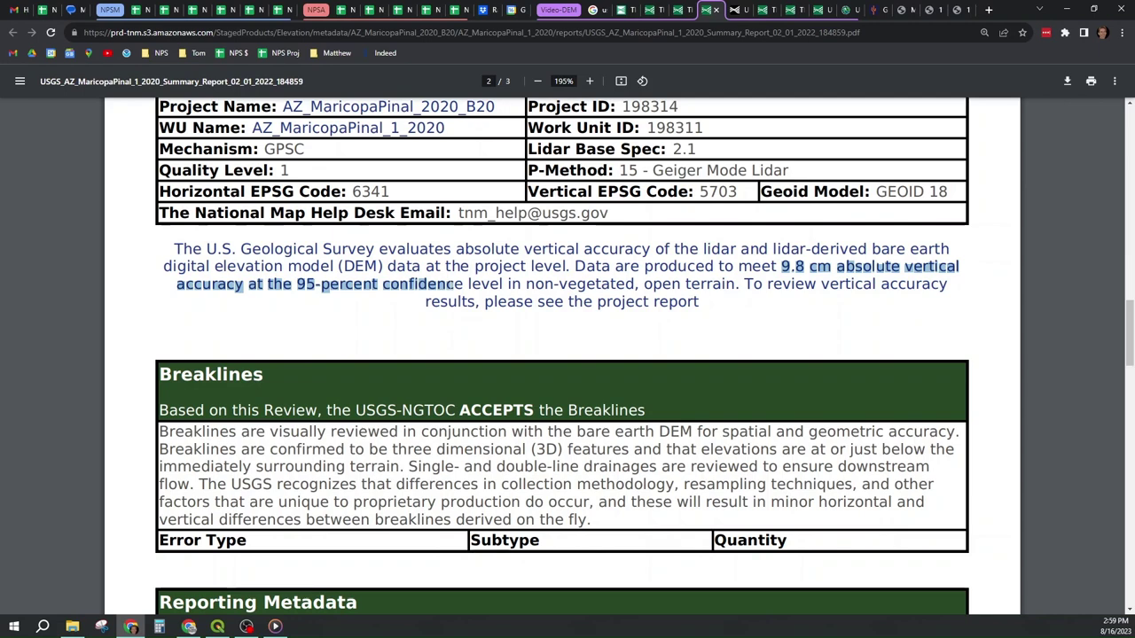
scroll(486, 316, up, 1)
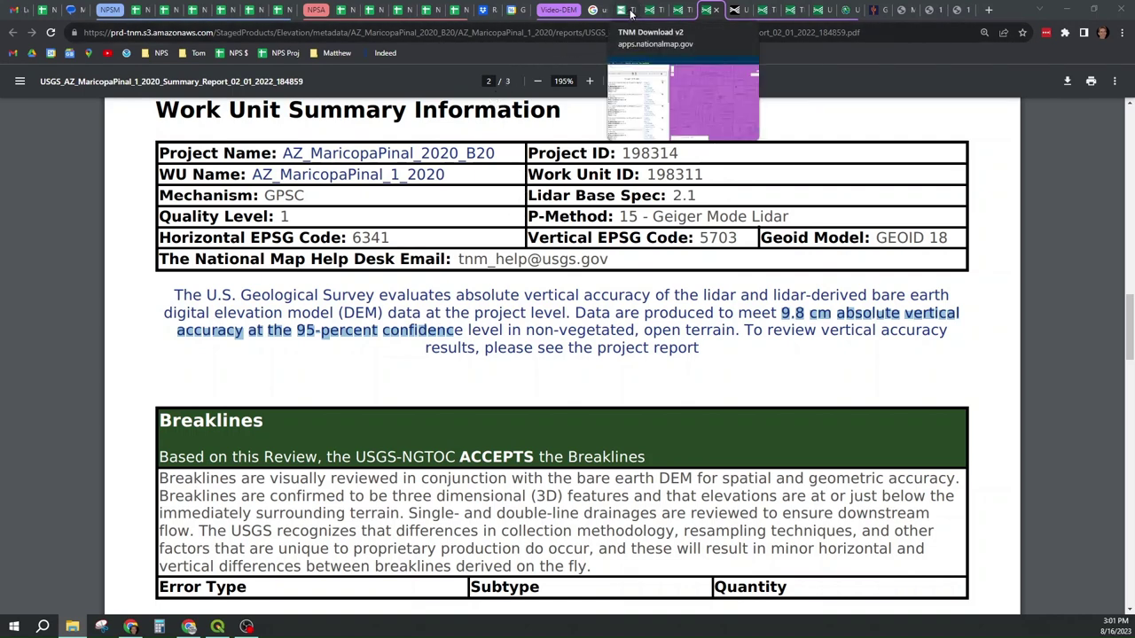
Adjust the TNM dataset choices, toggling Elevation Products (3DEP) and 1 meter DEM, keeping DEM Source (OPR).
click(631, 11)
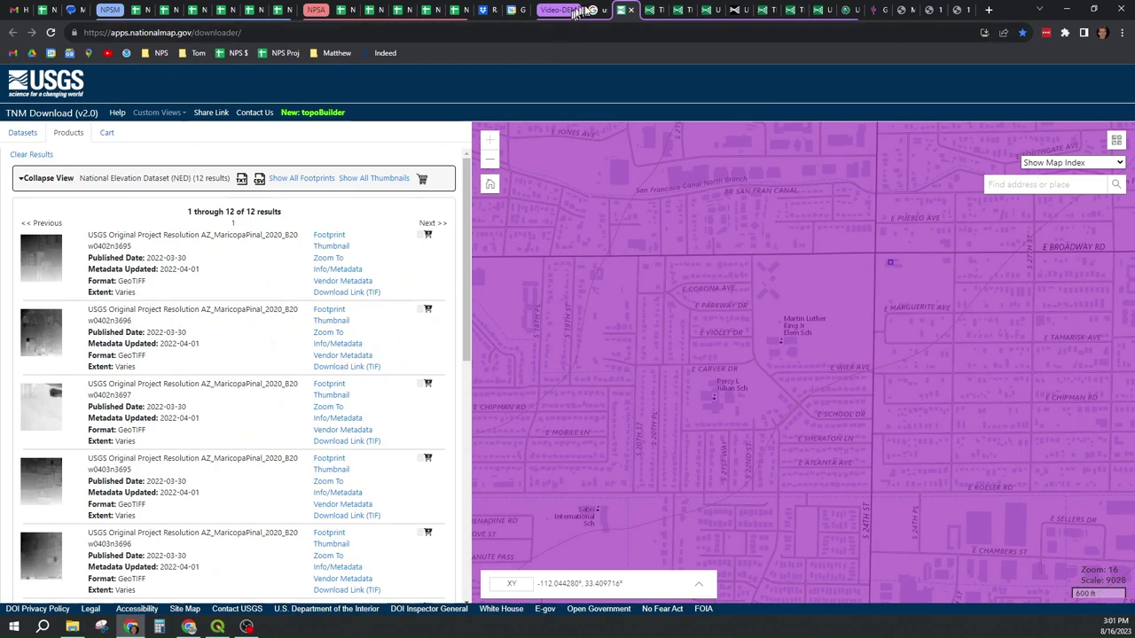
click(16, 137)
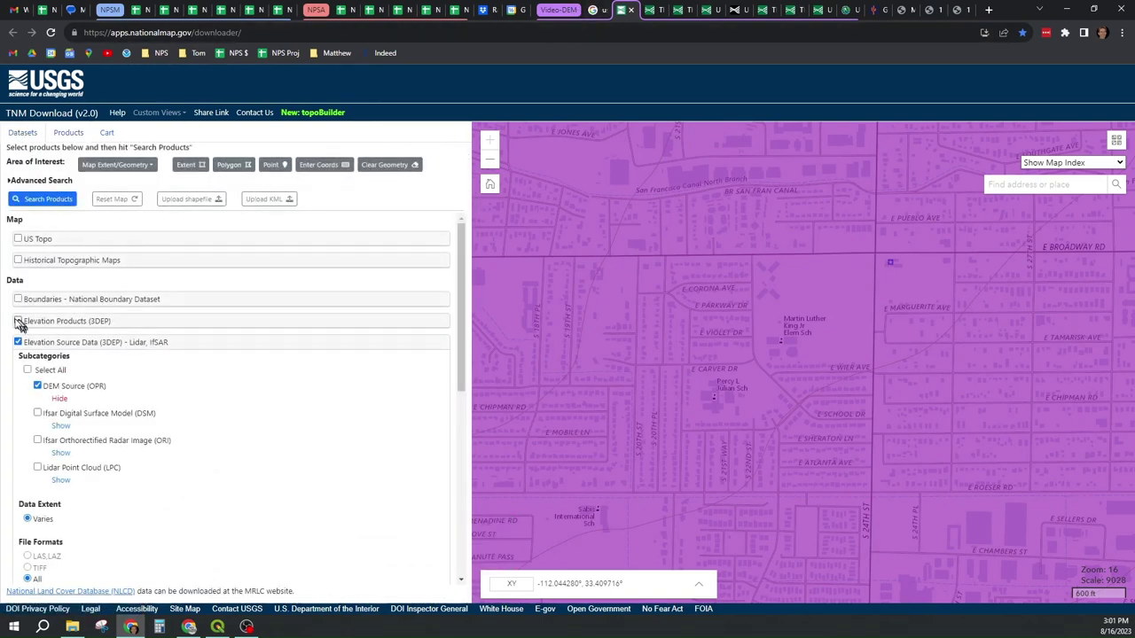
click(17, 322)
click(38, 414)
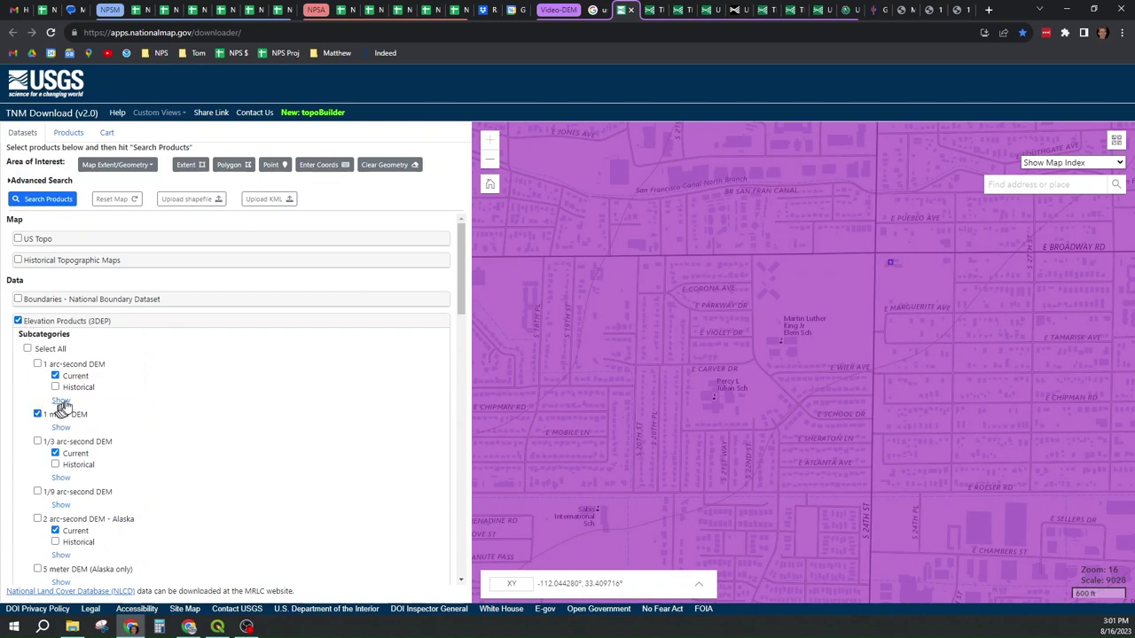
scroll(56, 413, down, 2)
scroll(79, 316, up, 2)
click(18, 323)
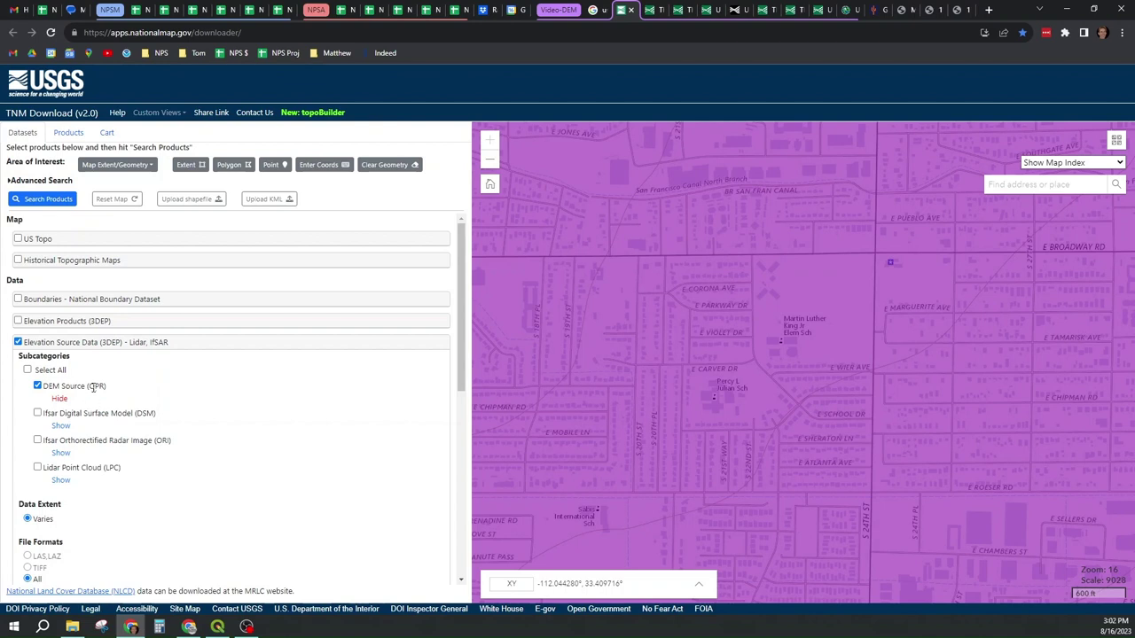
scroll(98, 372, down, 1)
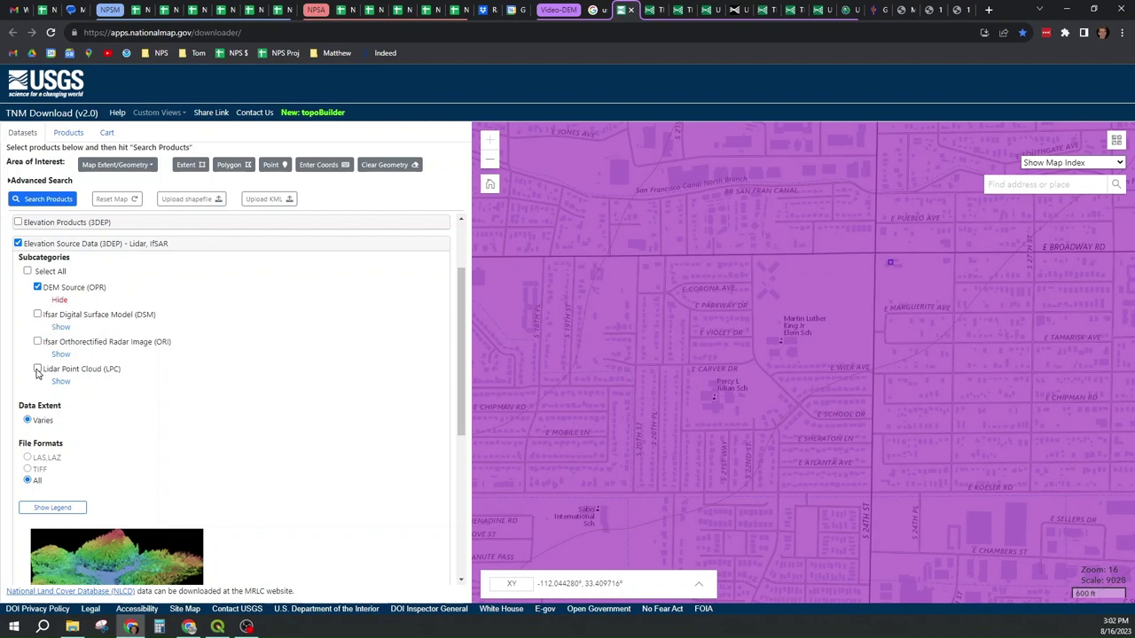
scroll(37, 379, down, 1)
scroll(55, 361, up, 1)
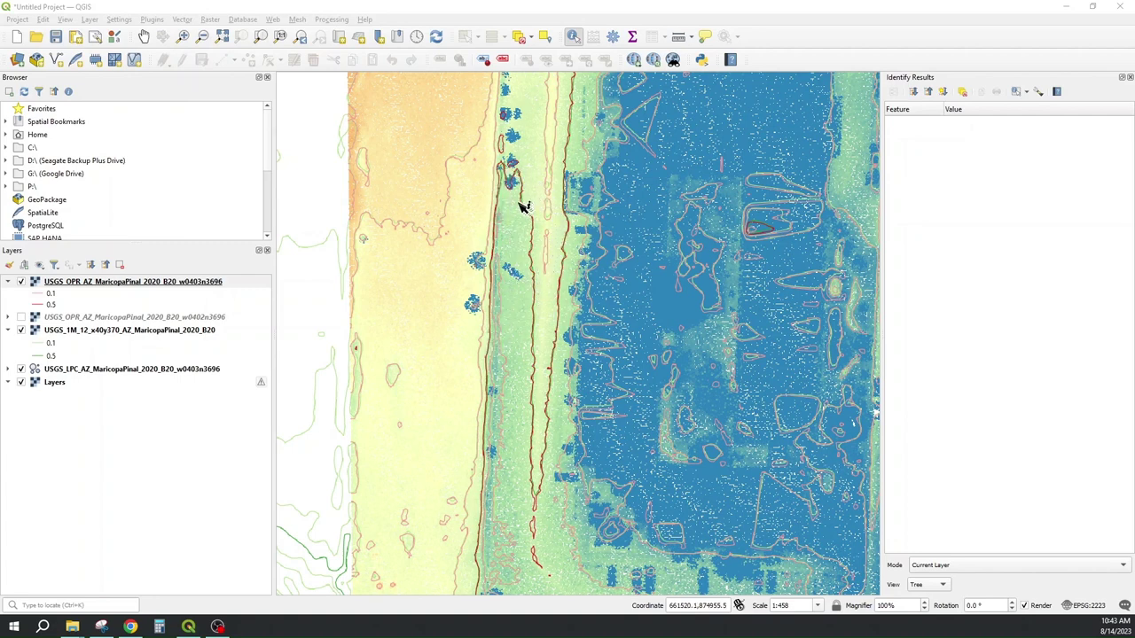
Zoom the QGIS map to about 1:57 where the DEM contours and lidar points overlap.
scroll(519, 202, up, 4)
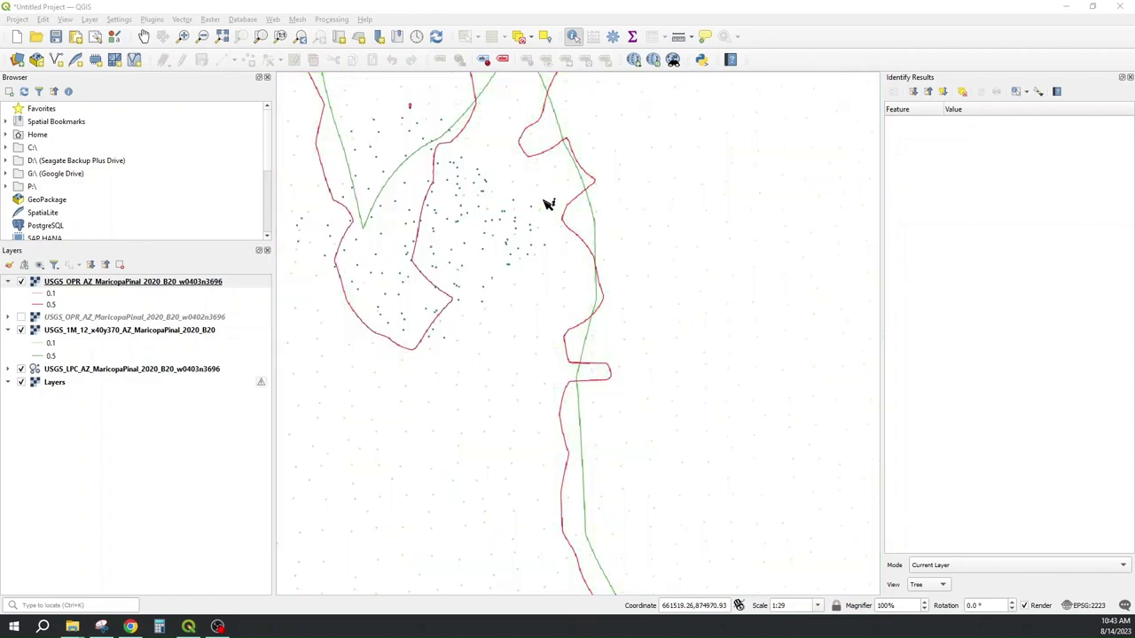
scroll(540, 302, down, 1)
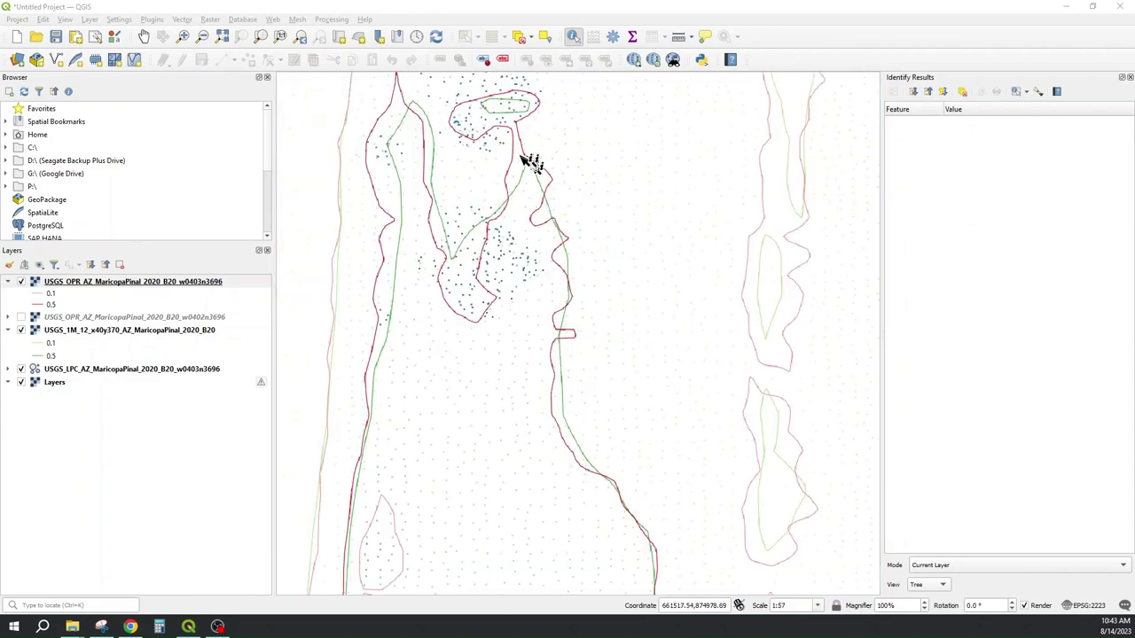
Set the OPR DEM layer's zoomed-in resampling to Nearest Neighbour.
right_click(89, 283)
click(147, 479)
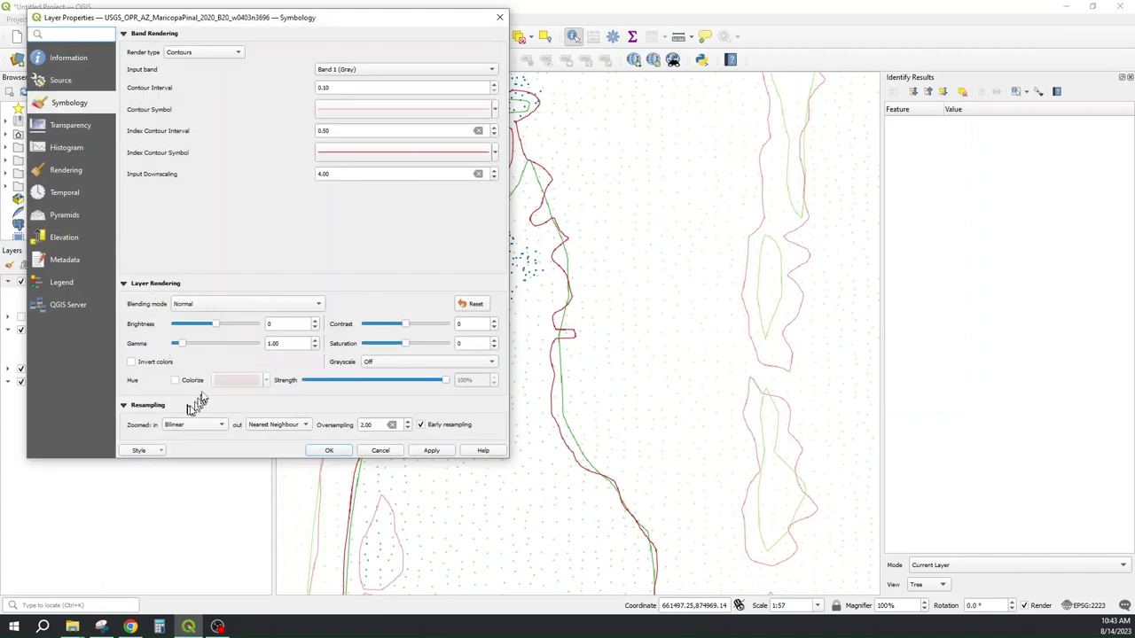
click(209, 425)
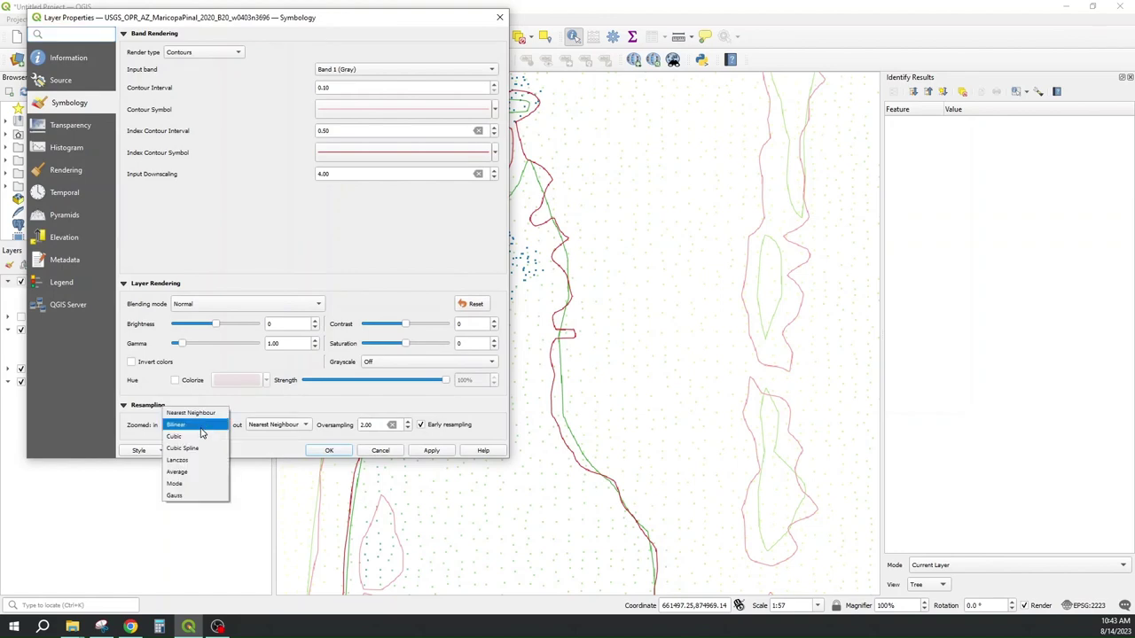
click(191, 413)
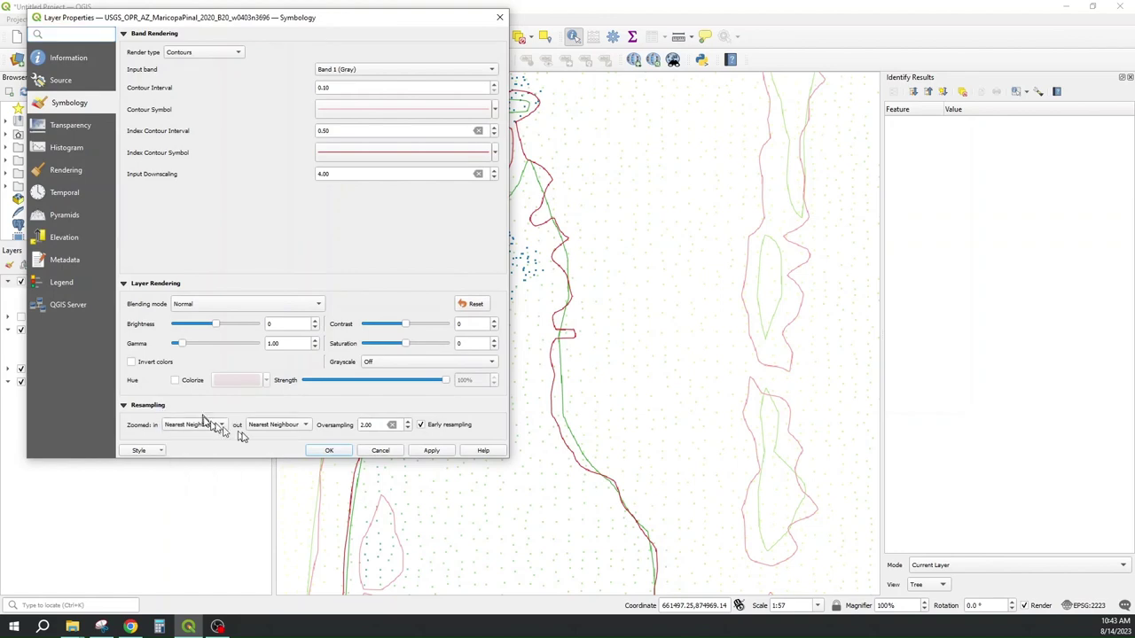
click(328, 451)
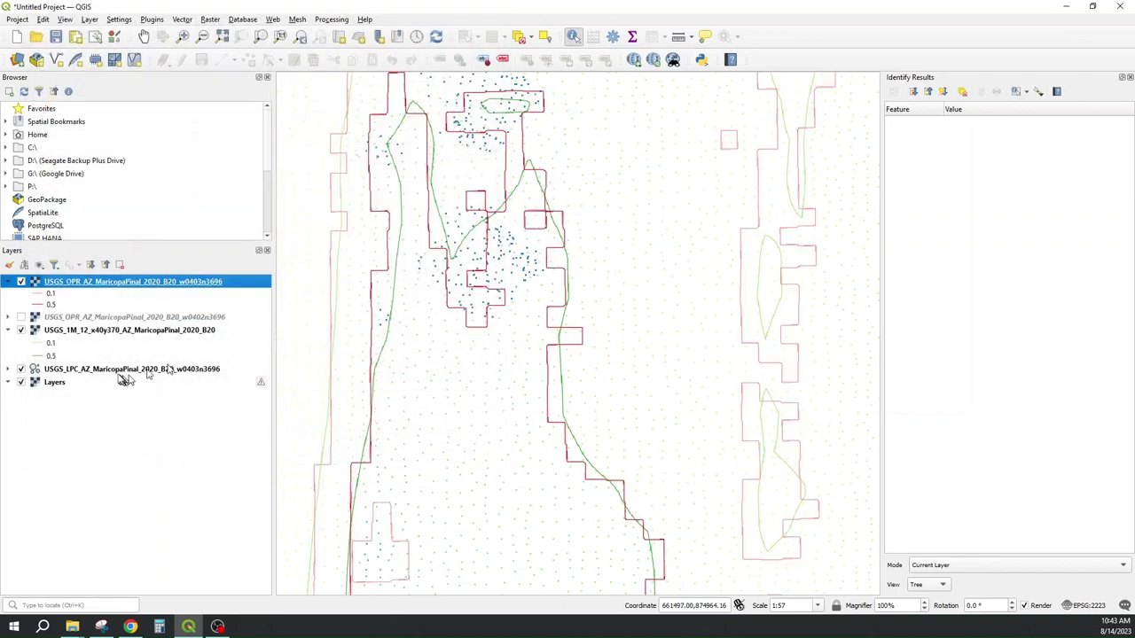
Set the 1 m DEM layer's zoomed-in resampling to Nearest Neighbour.
right_click(80, 334)
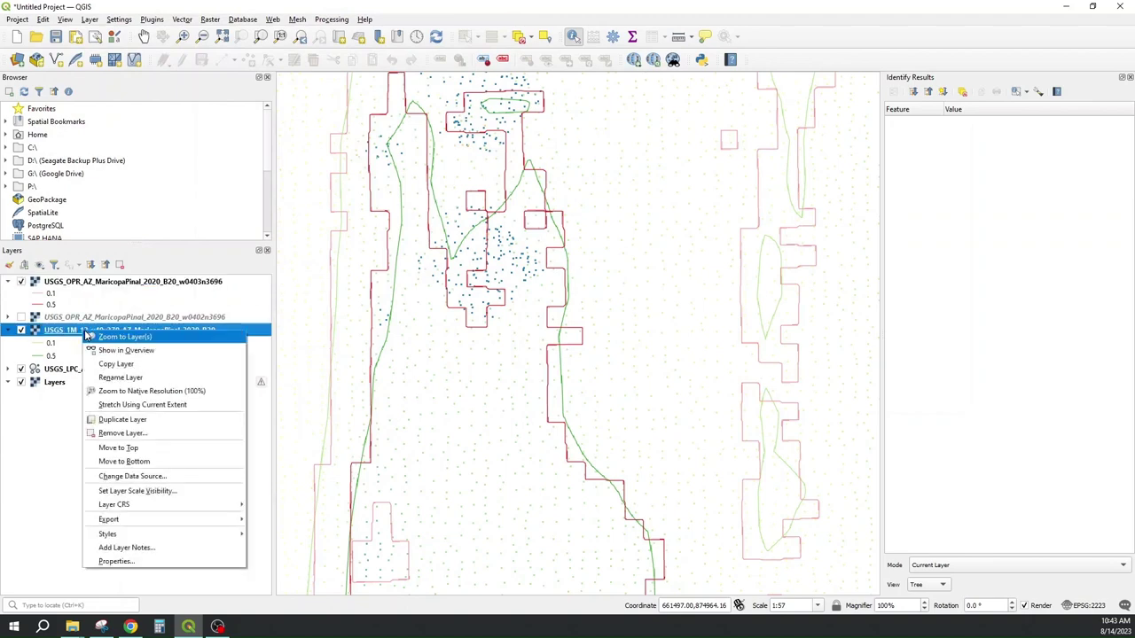
click(124, 560)
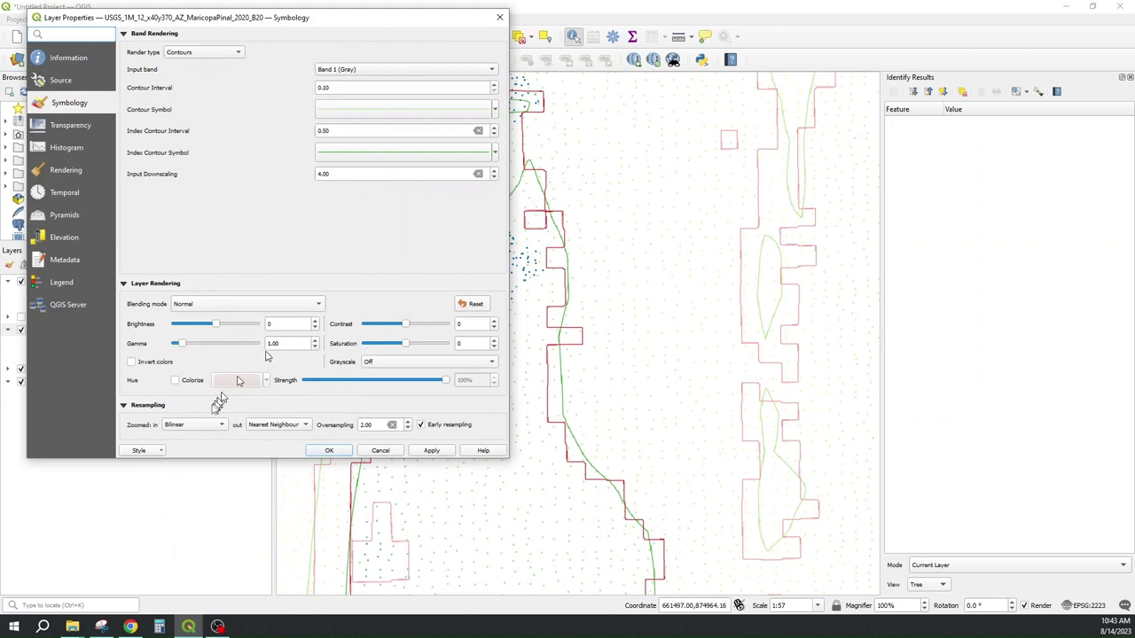
click(200, 425)
click(196, 415)
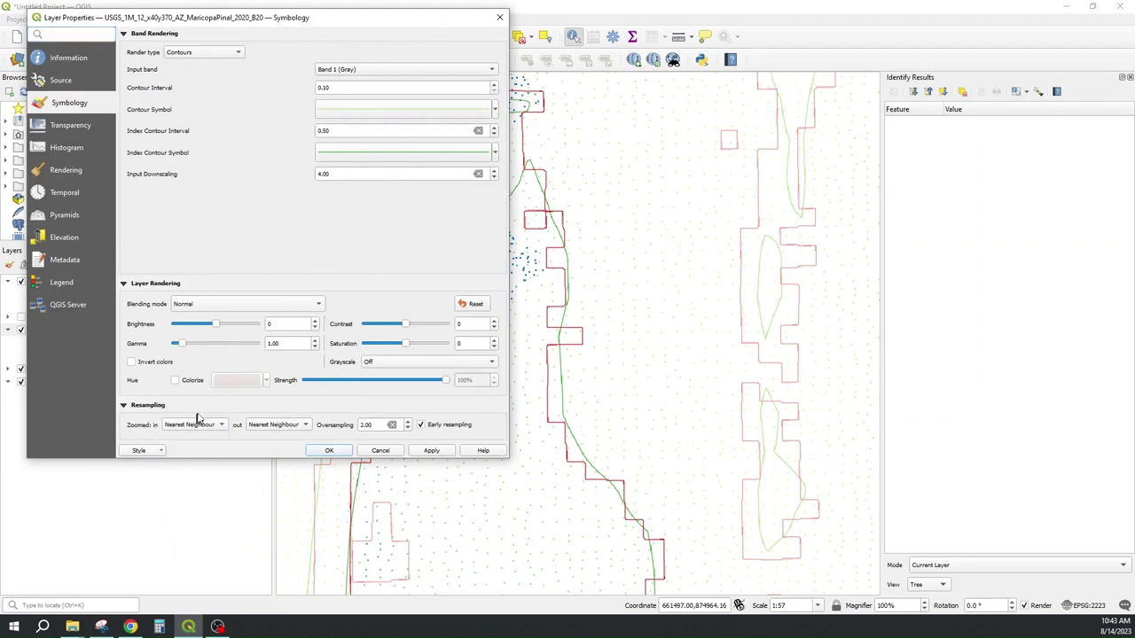
click(324, 451)
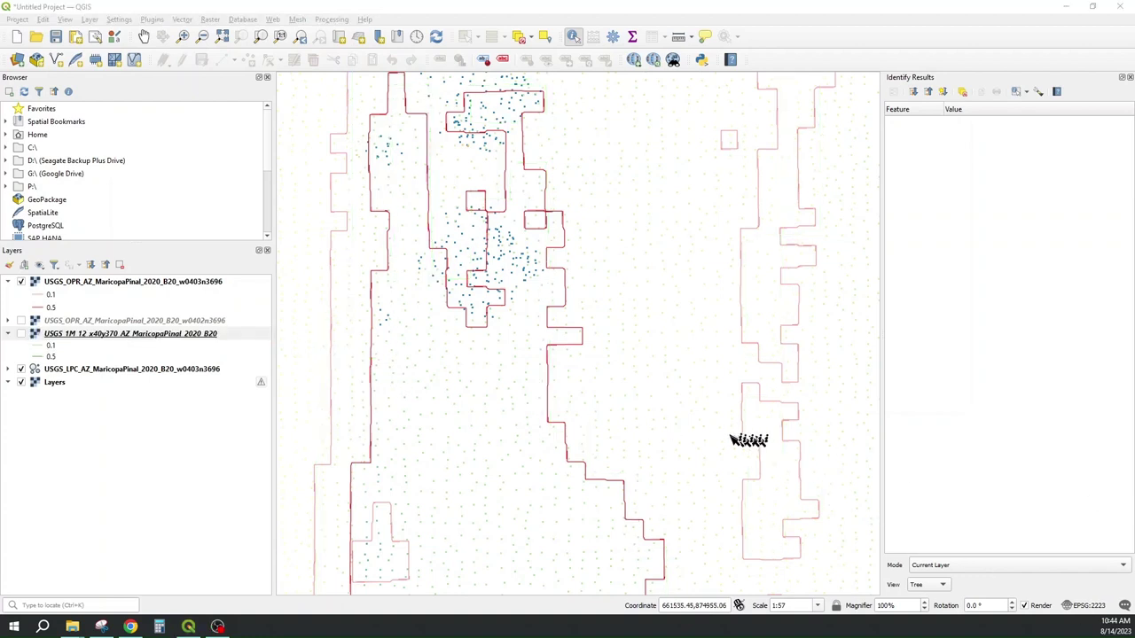
Set the 1 m DEM layer's zoomed-in resampling to Bilinear.
right_click(144, 334)
click(177, 579)
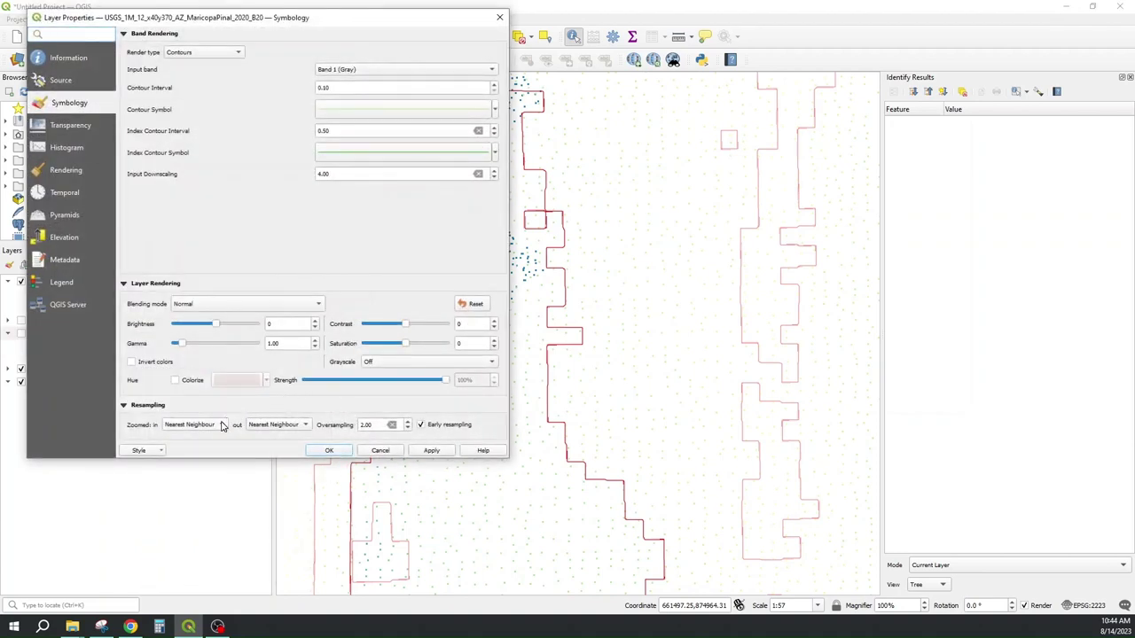
click(213, 424)
click(200, 437)
click(329, 451)
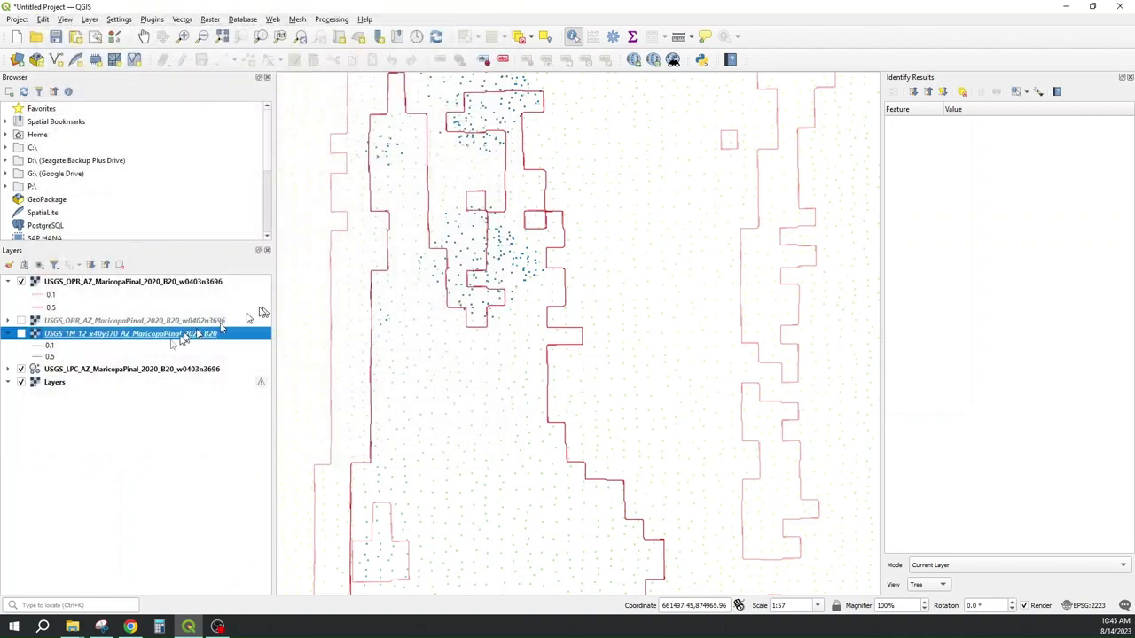
Set the OPR DEM layer's zoomed-in resampling to Bilinear.
right_click(109, 287)
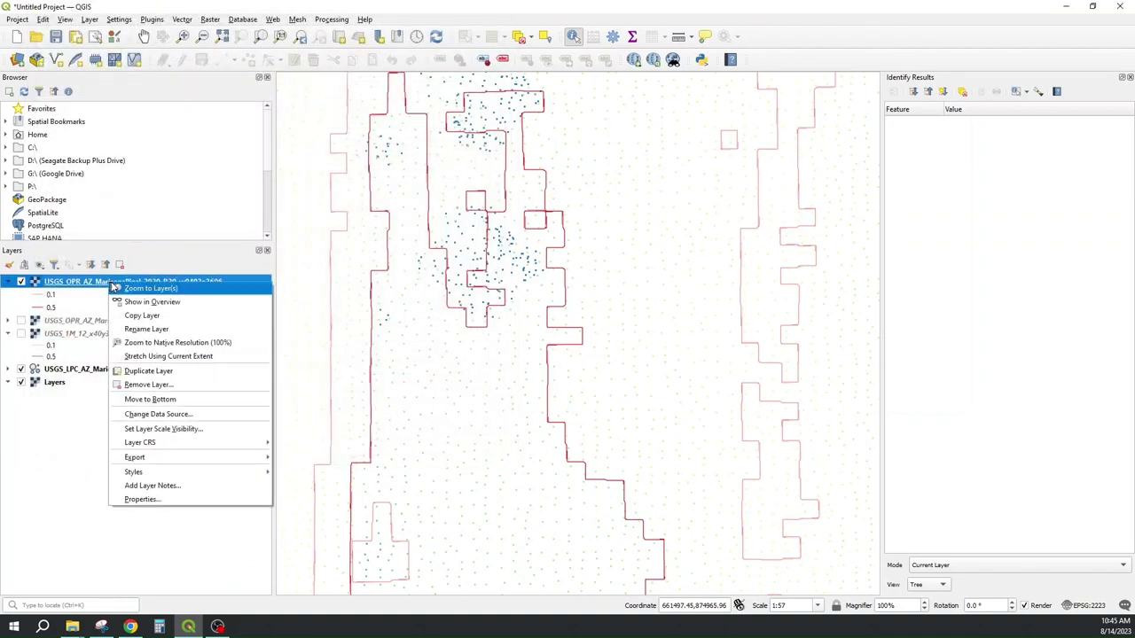
click(162, 499)
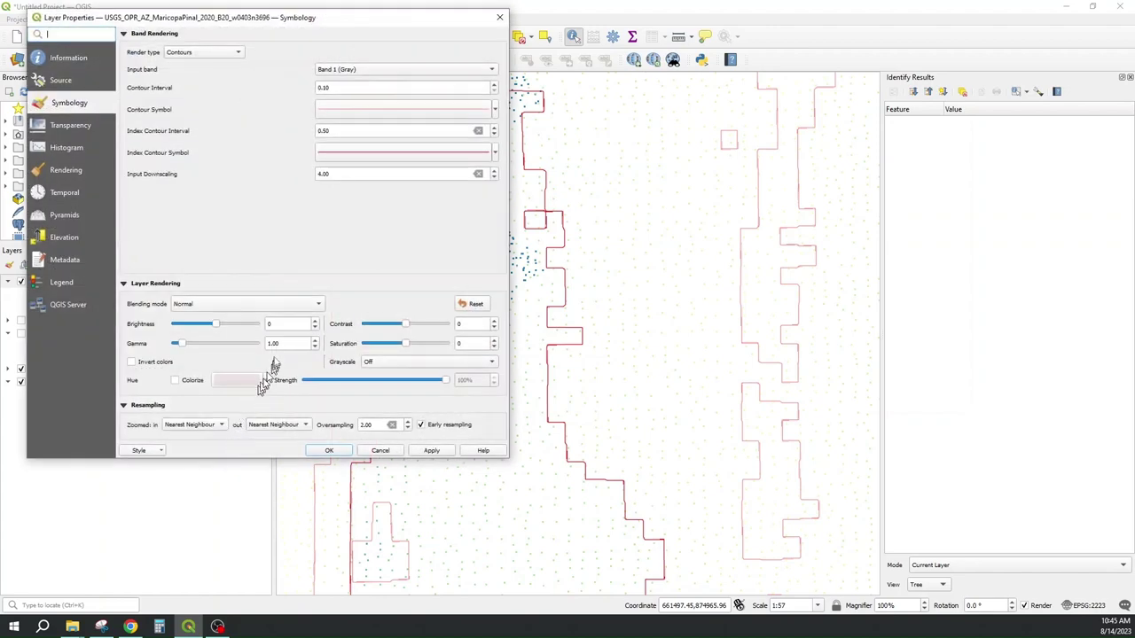
click(221, 425)
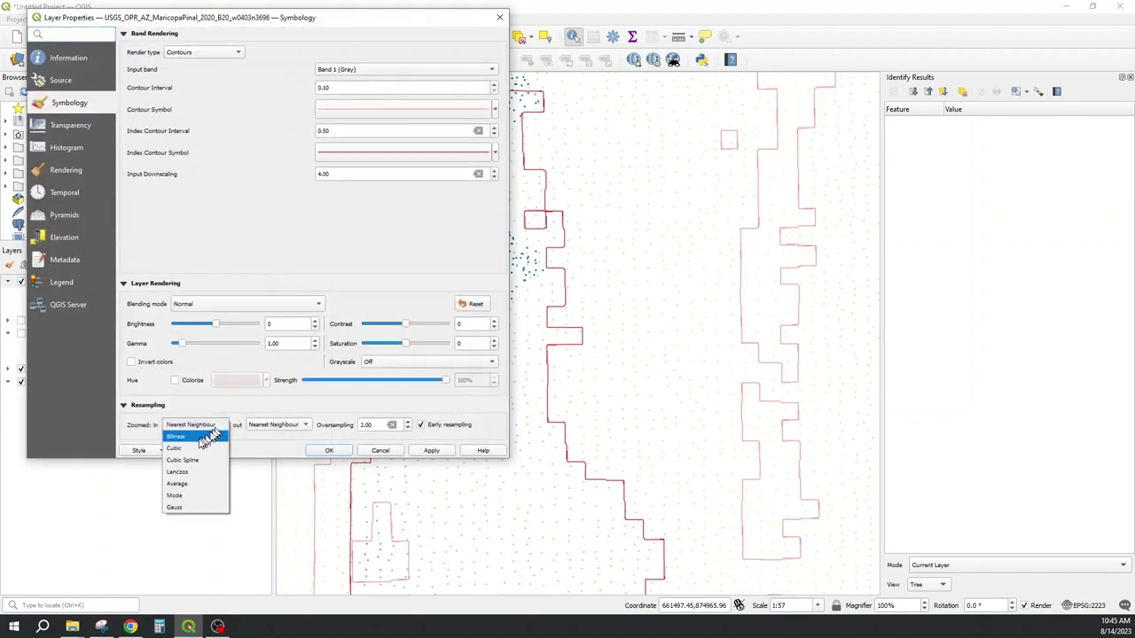
click(207, 446)
click(328, 450)
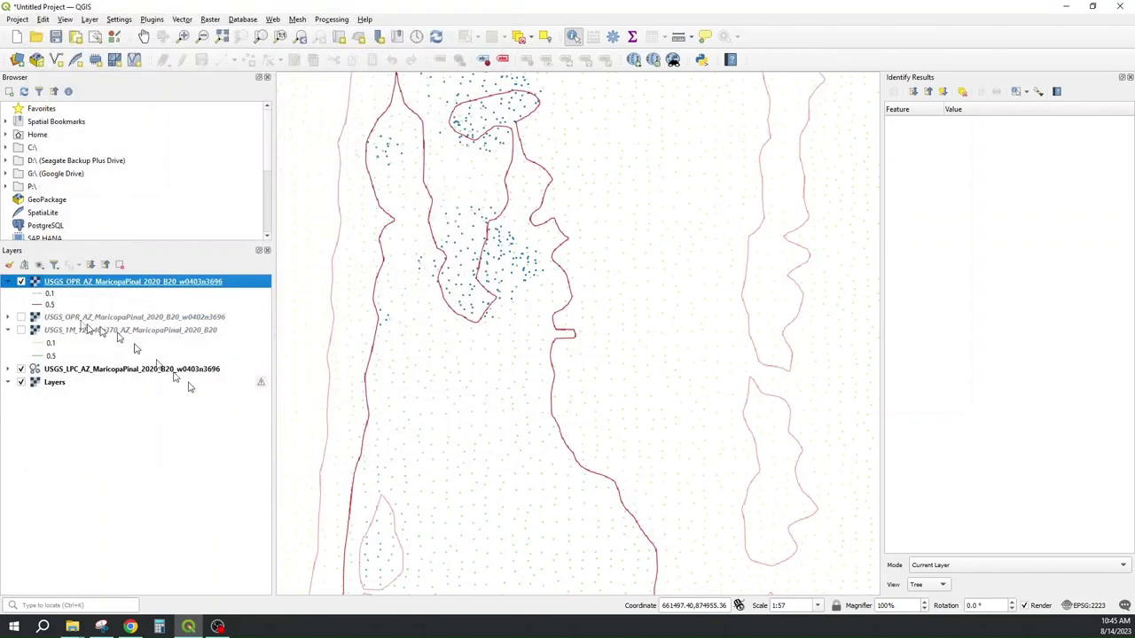
Try Cubic zoomed-in resampling on the OPR DEM layer.
right_click(91, 335)
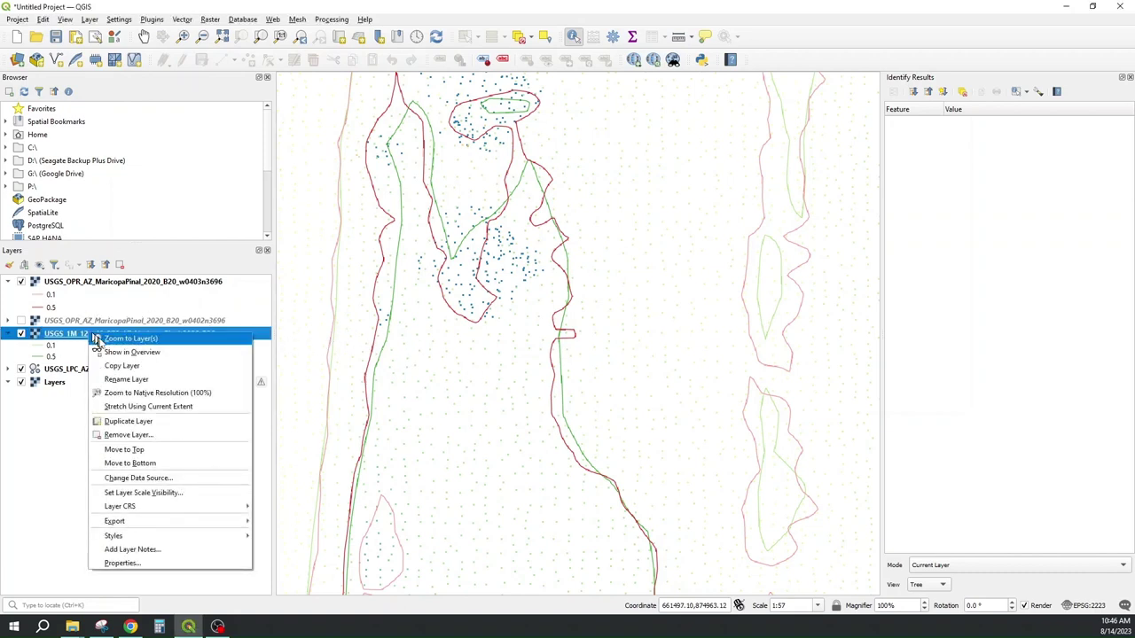
right_click(101, 282)
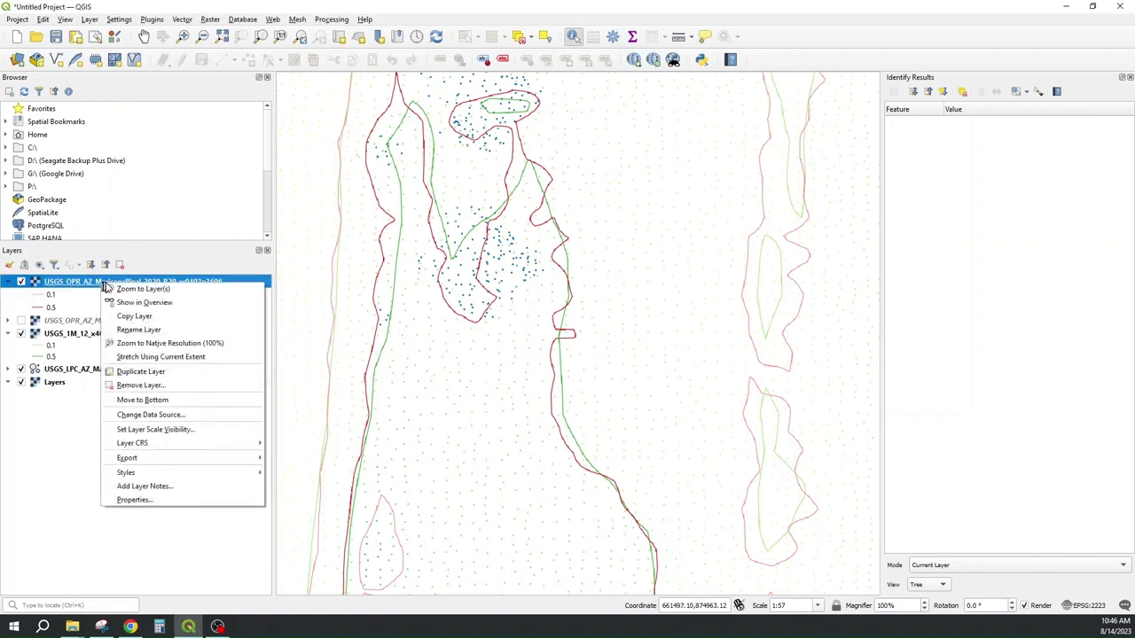
click(133, 500)
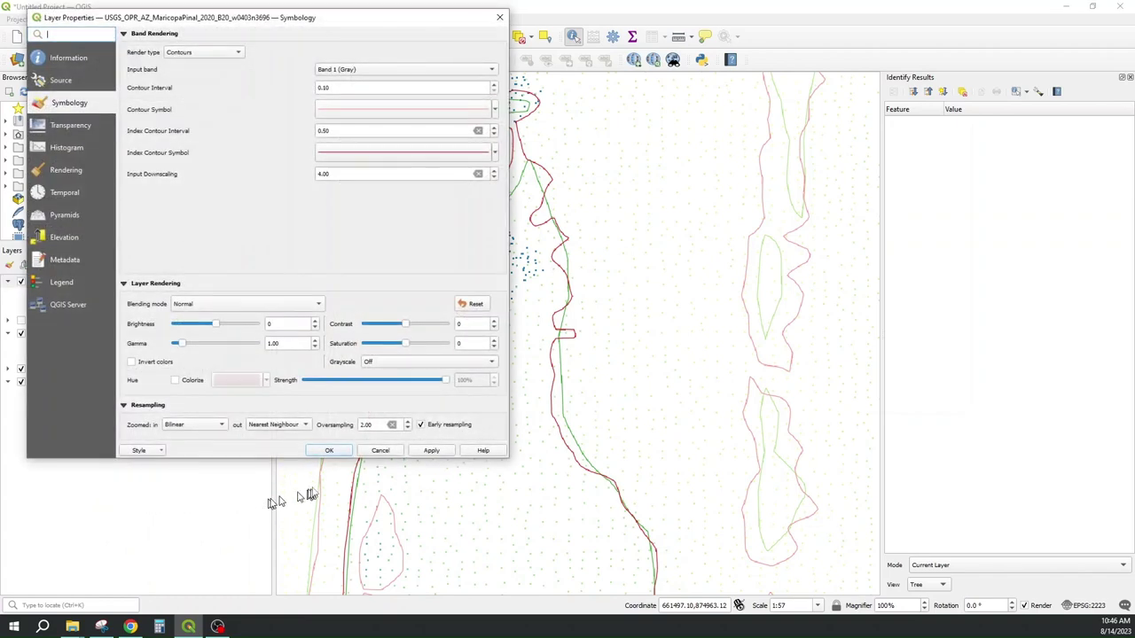
click(217, 432)
click(211, 436)
click(325, 451)
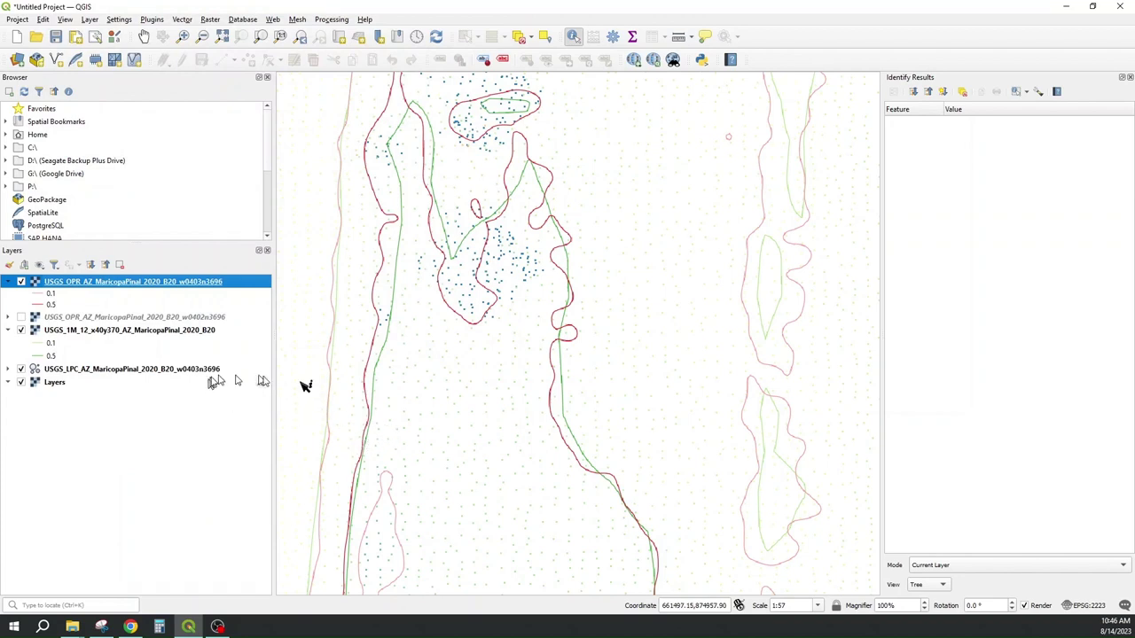
Revert the OPR DEM layer's zoomed-in resampling from Cubic back to Bilinear.
right_click(148, 280)
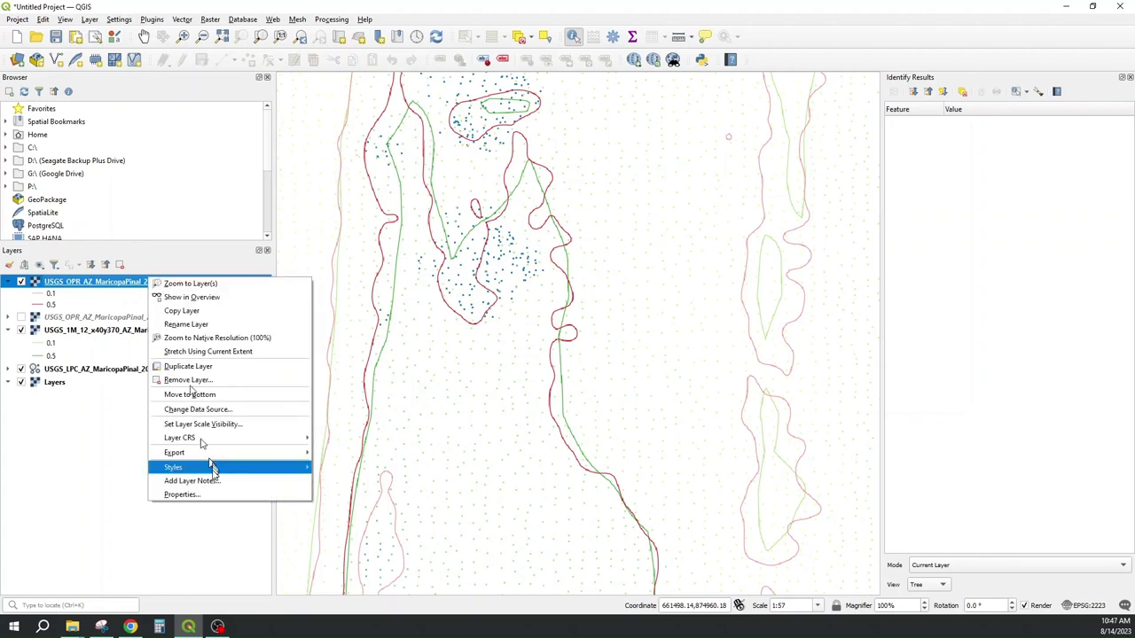
click(213, 497)
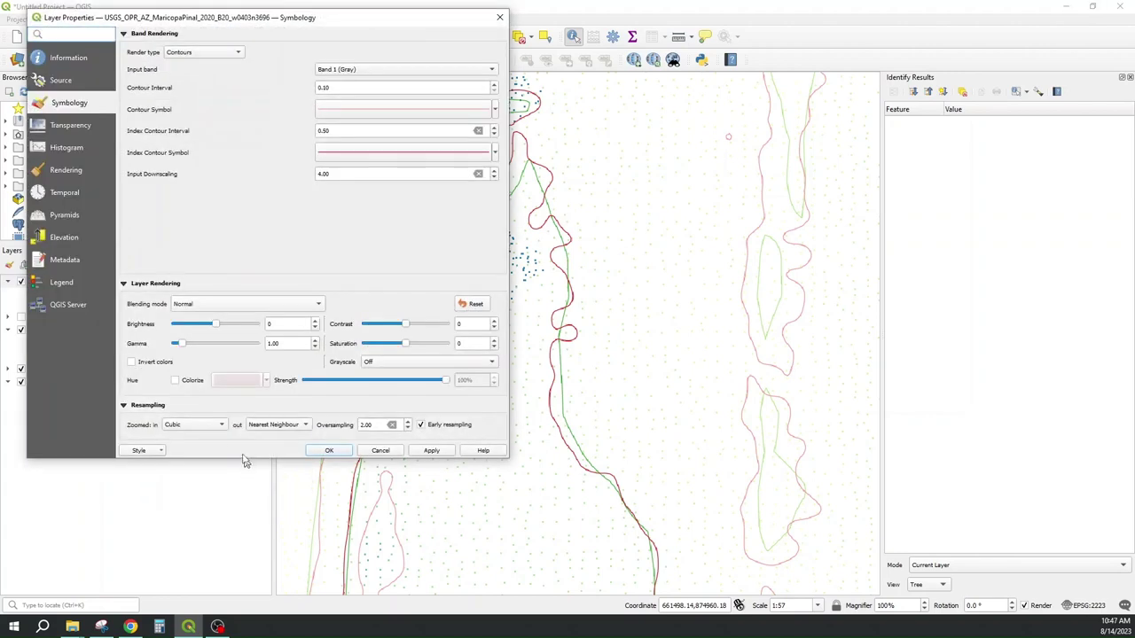
click(216, 430)
click(160, 412)
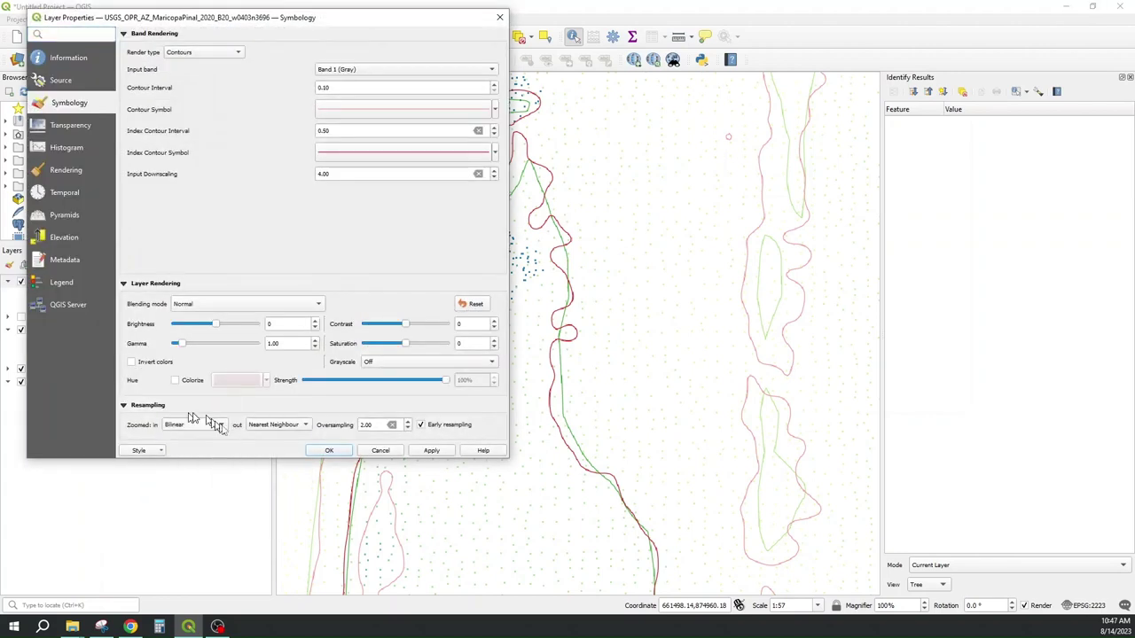
click(328, 451)
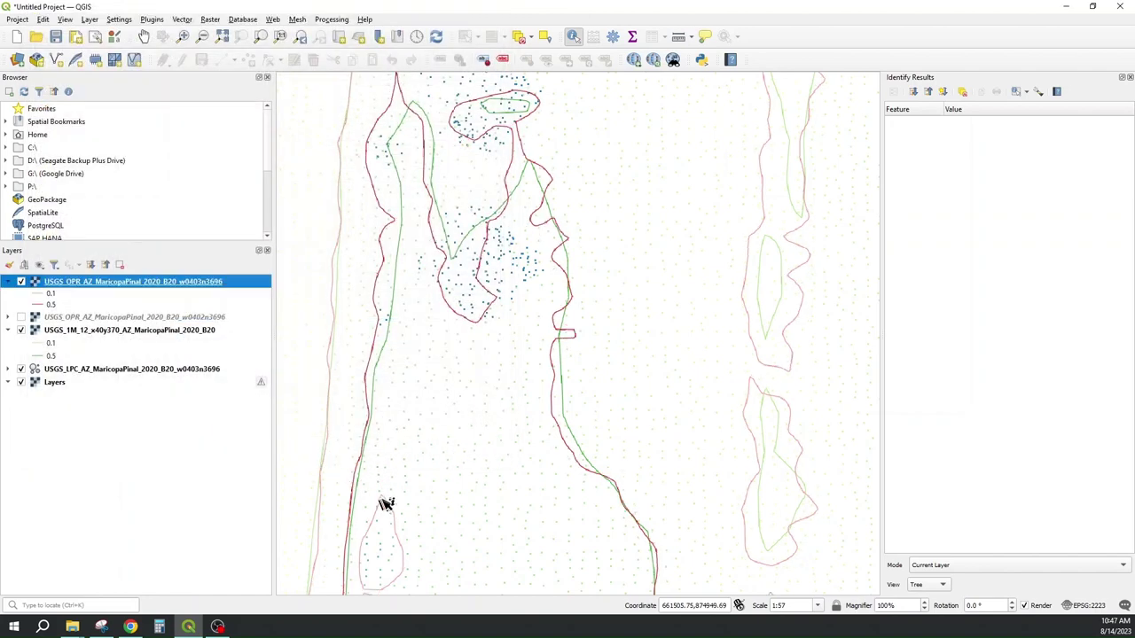